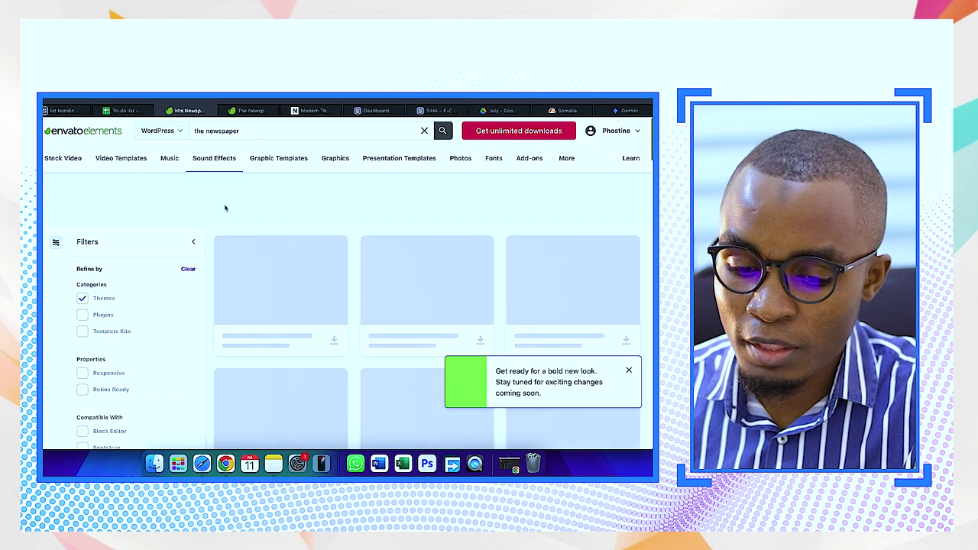
- Browse the theme search results and open The Newspaper - News Magazine Editorial WP Theme page in a separate tab
scroll(132, 303, down, 1)
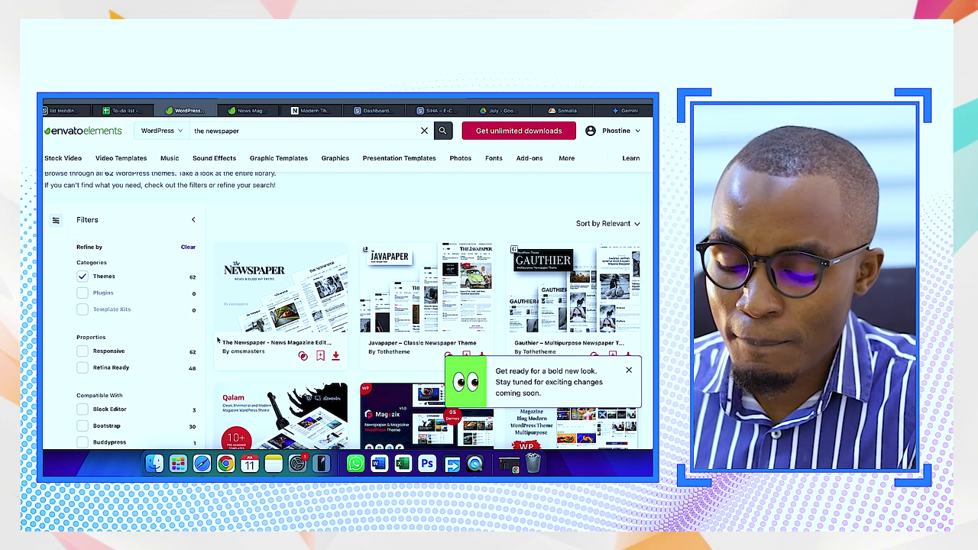
scroll(213, 366, down, 3)
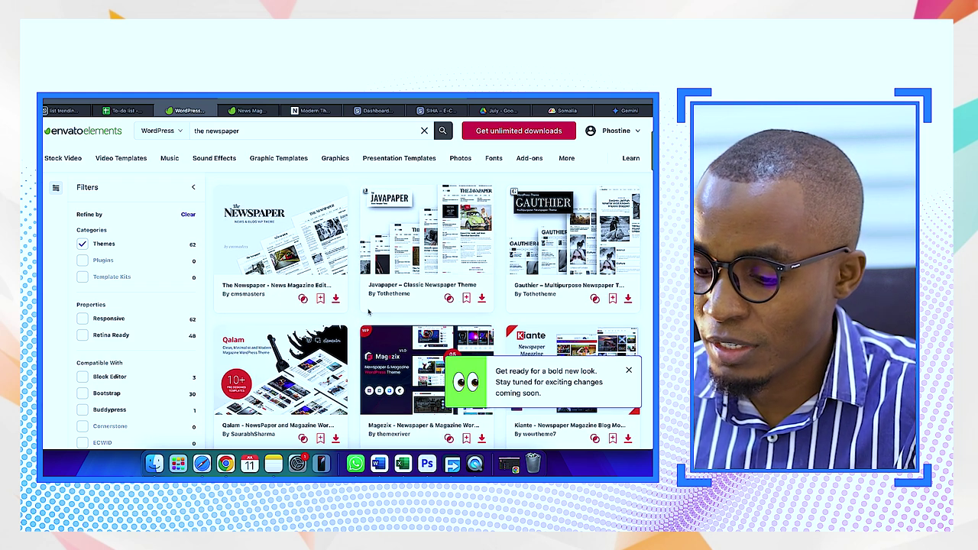
scroll(364, 274, down, 5)
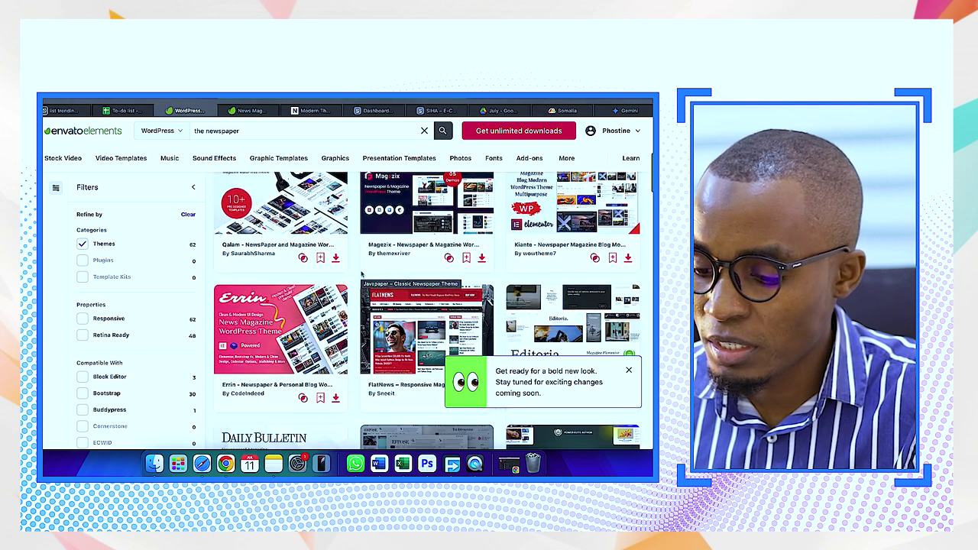
scroll(425, 318, down, 6)
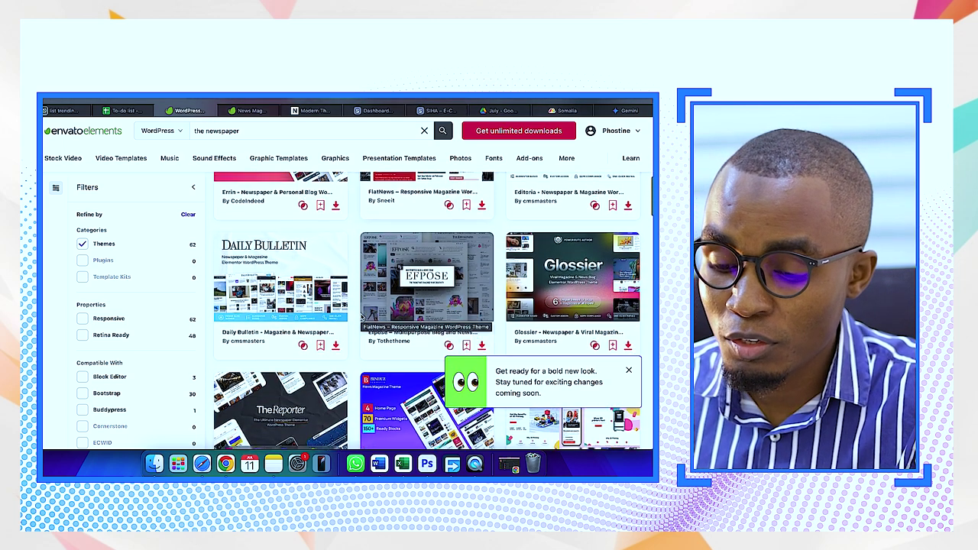
scroll(426, 317, up, 10)
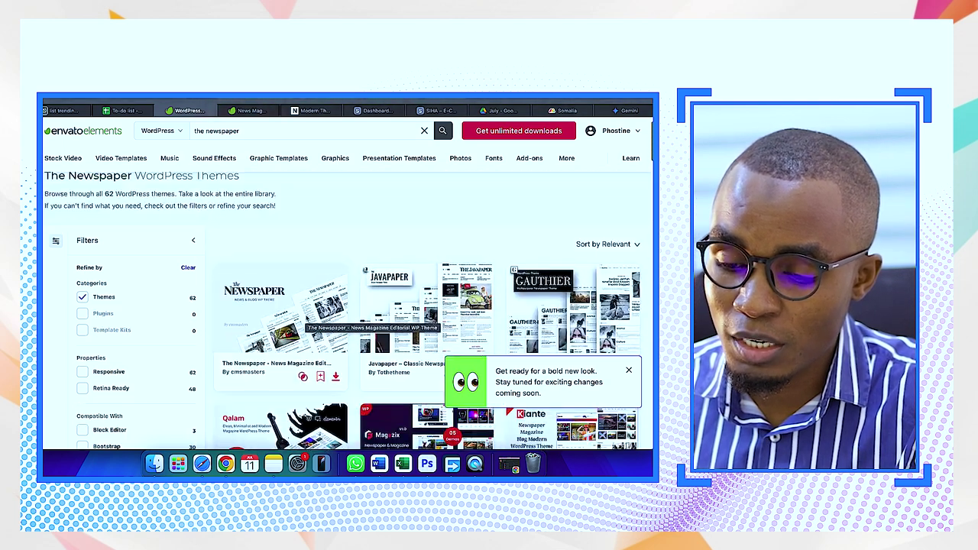
right_click(309, 318)
click(331, 322)
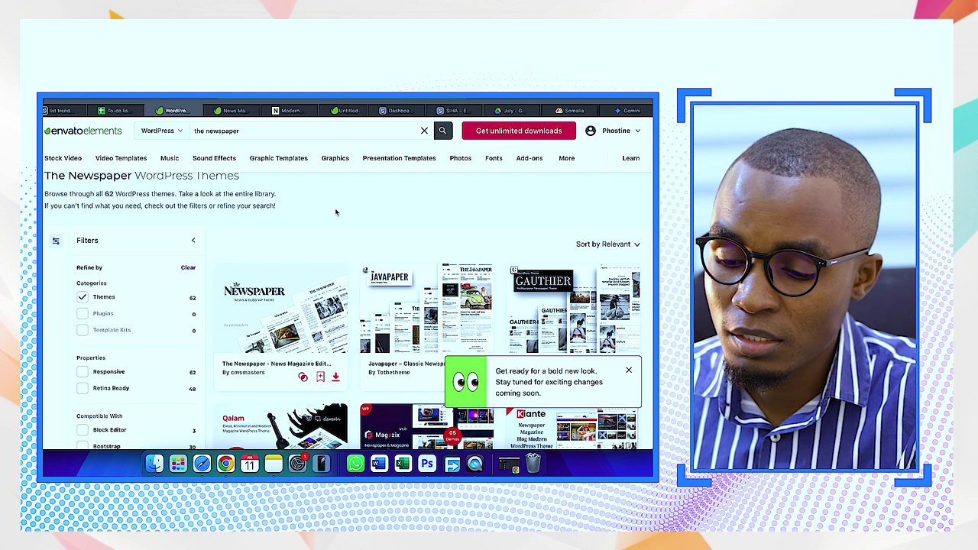
click(343, 111)
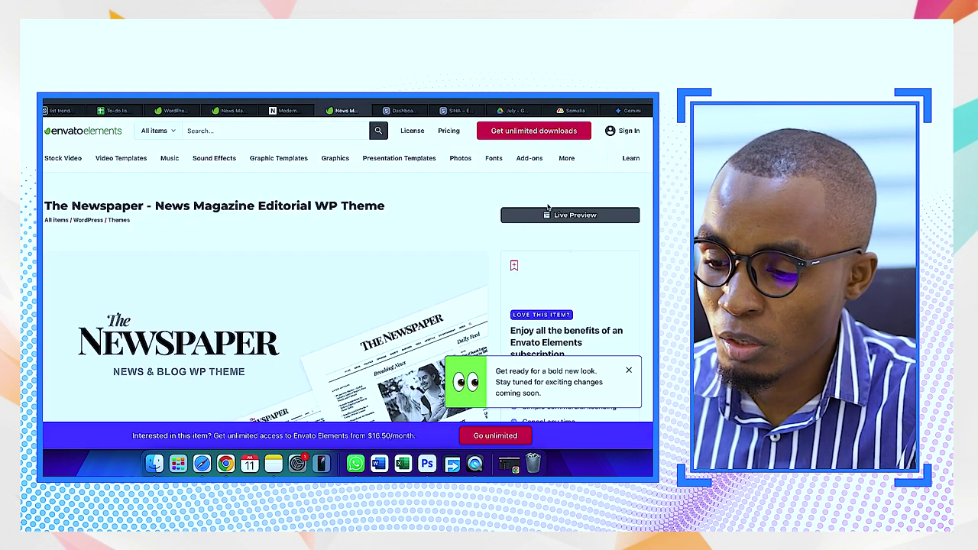
- Look through the demo choices and features in the theme's live preview, and close the preview and its item page
click(557, 217)
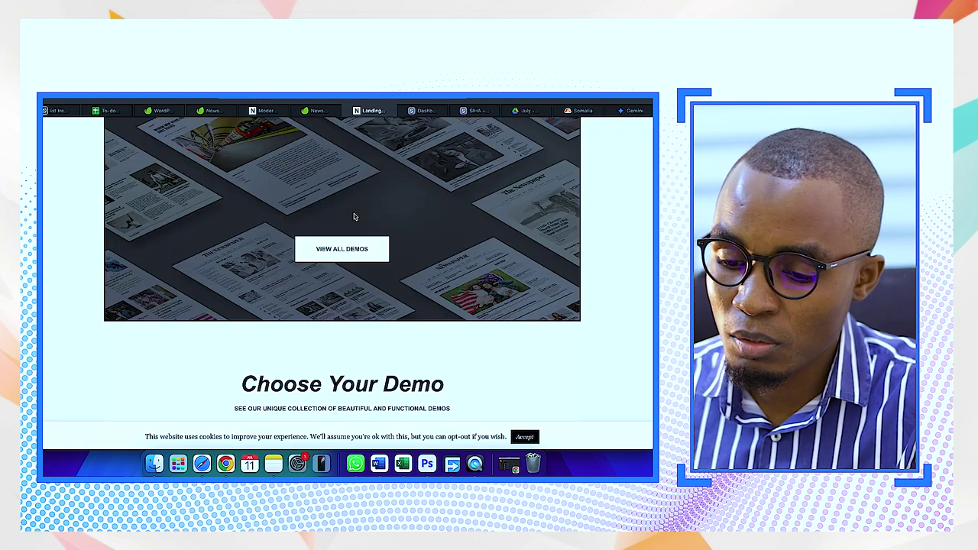
scroll(347, 256, down, 5)
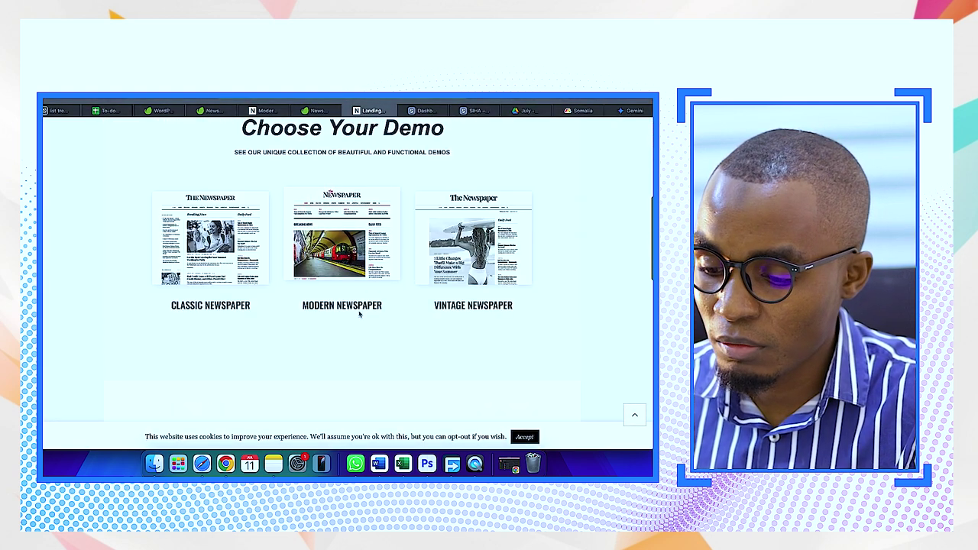
scroll(371, 290, down, 1)
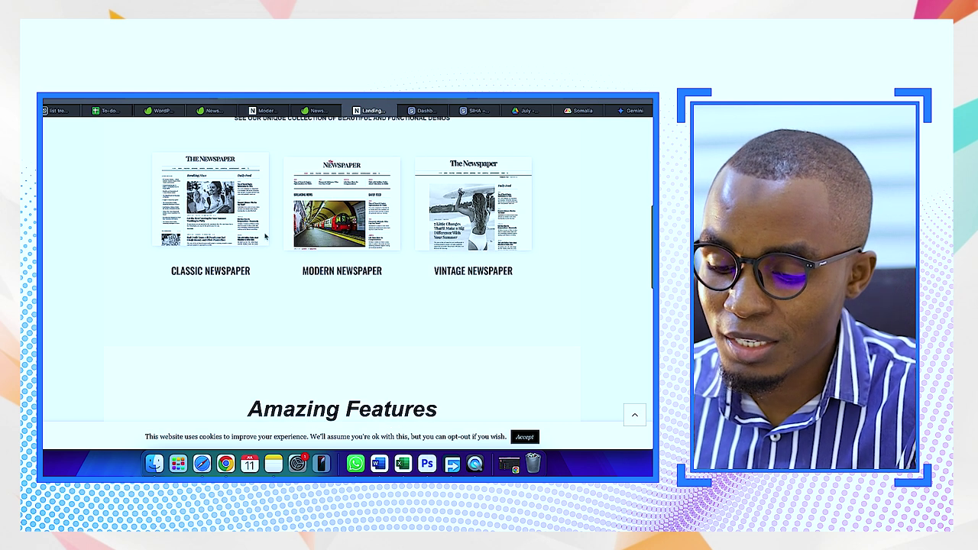
scroll(280, 250, down, 5)
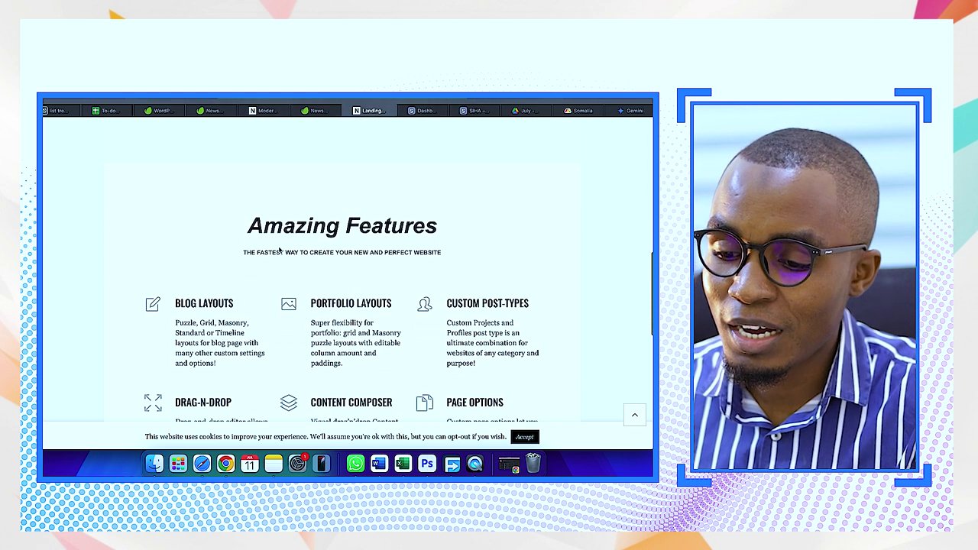
scroll(279, 250, up, 6)
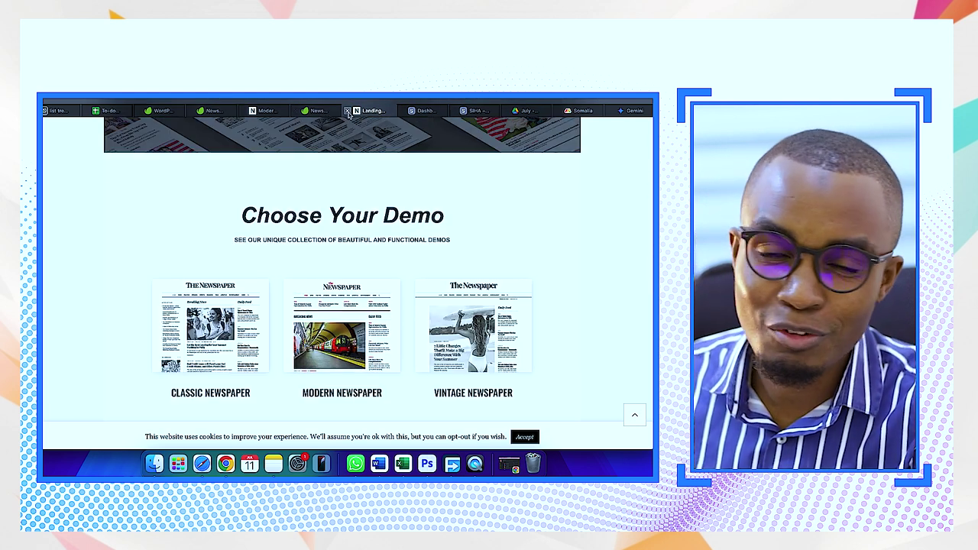
click(348, 111)
click(349, 112)
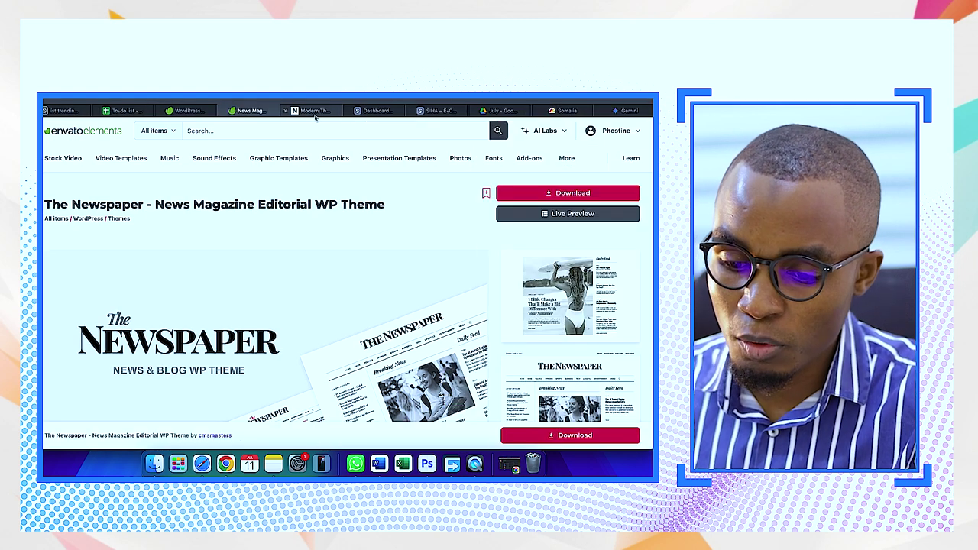
- Examine the Modern Newspaper demo's navigation, headline and news sections, and close the demo
click(315, 113)
mouse_move(184, 231)
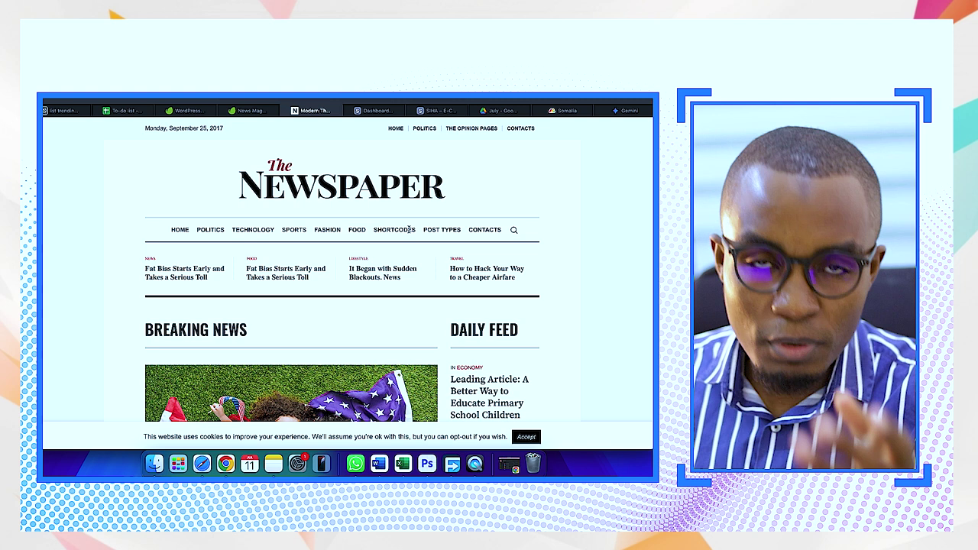
mouse_move(413, 231)
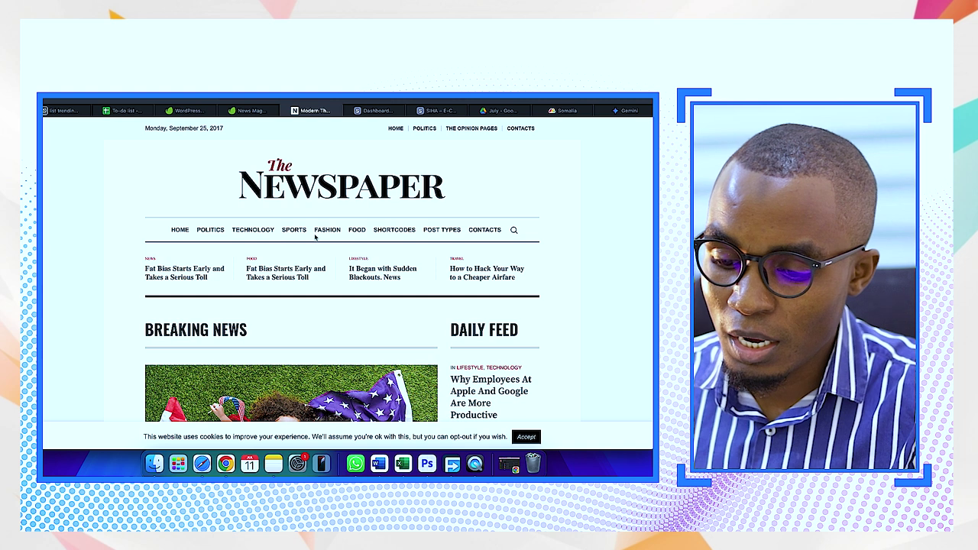
mouse_move(308, 238)
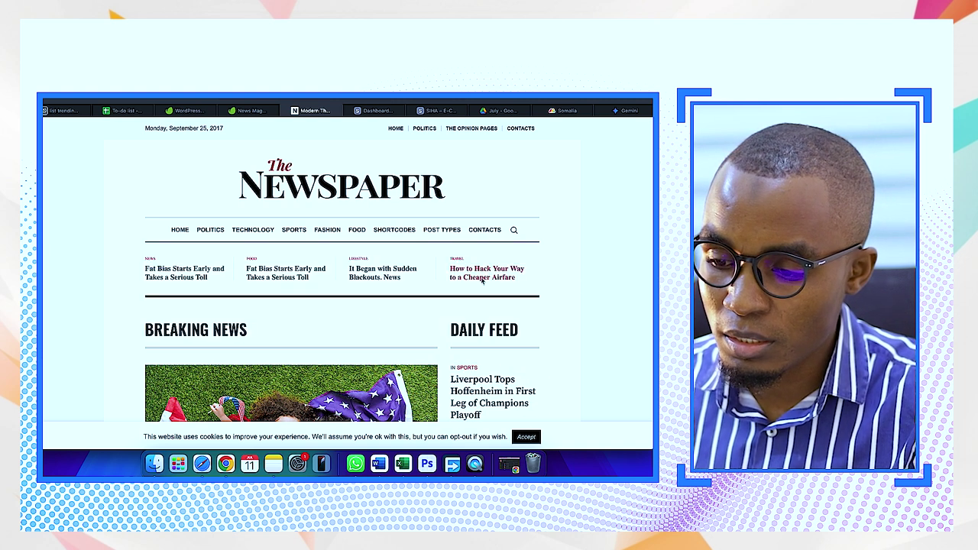
scroll(364, 288, down, 5)
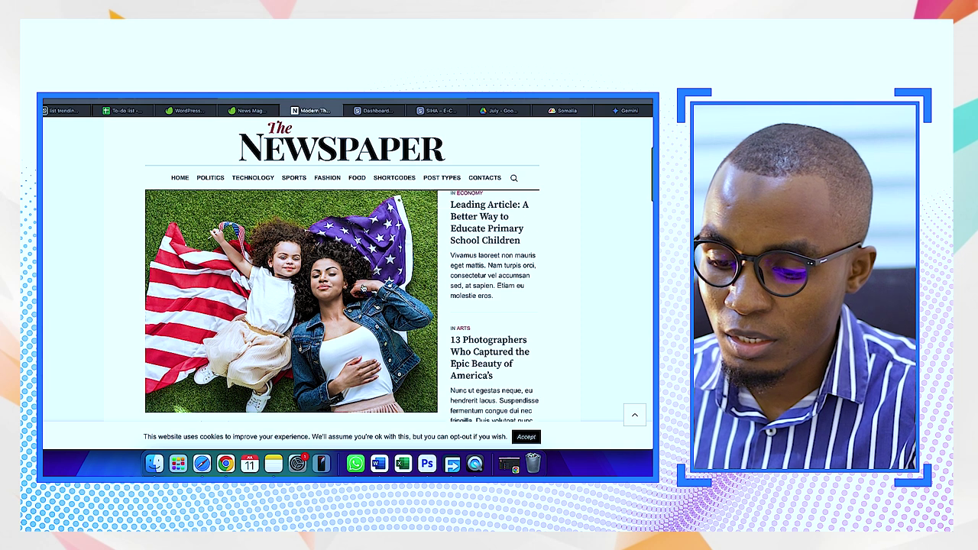
scroll(352, 287, down, 3)
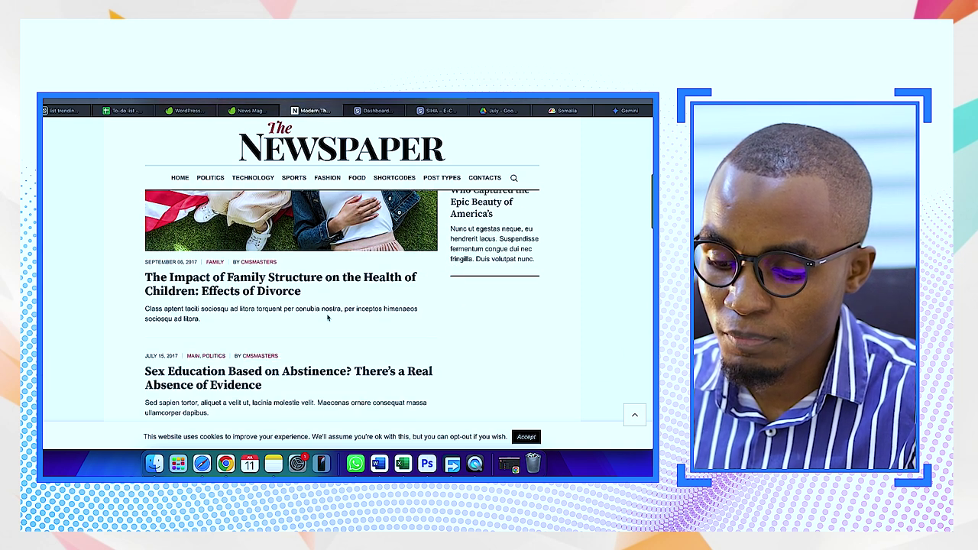
key(ctrl+w)
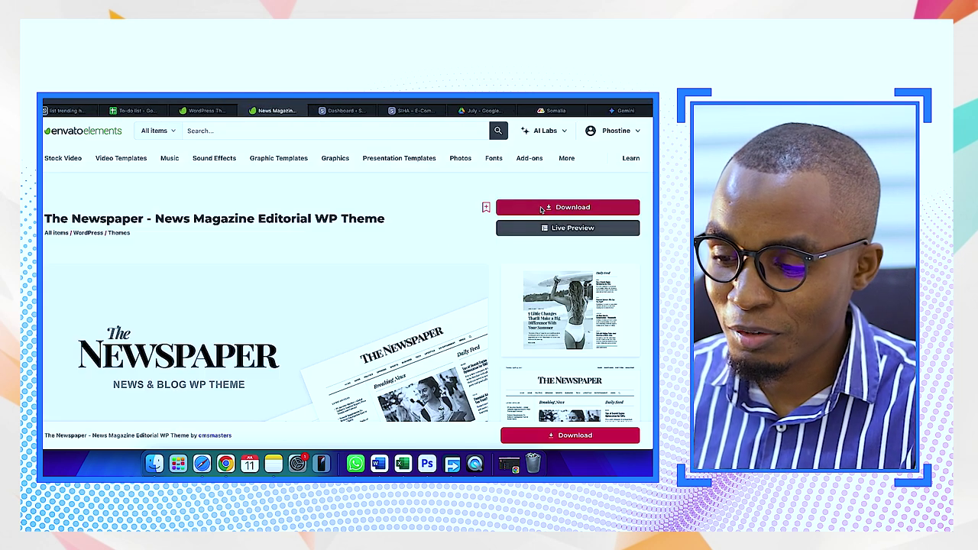
- Download The Newspaper theme package and locate the-newspaper.zip inside its extracted folder in Downloads
click(551, 211)
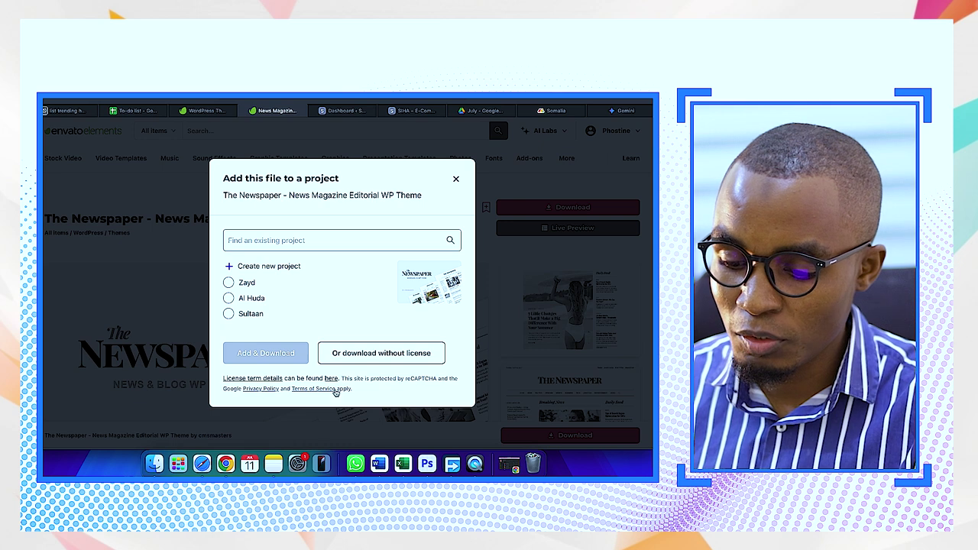
click(188, 346)
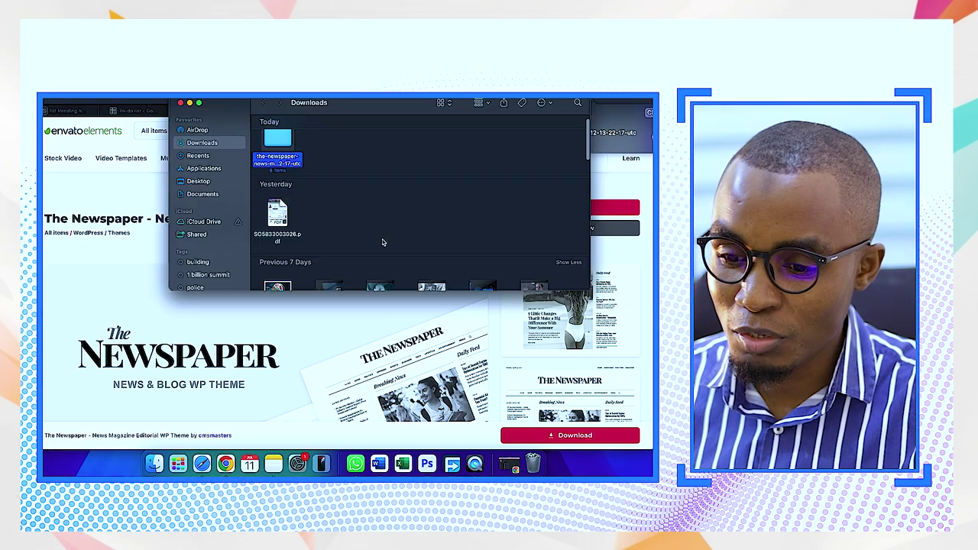
double_click(279, 139)
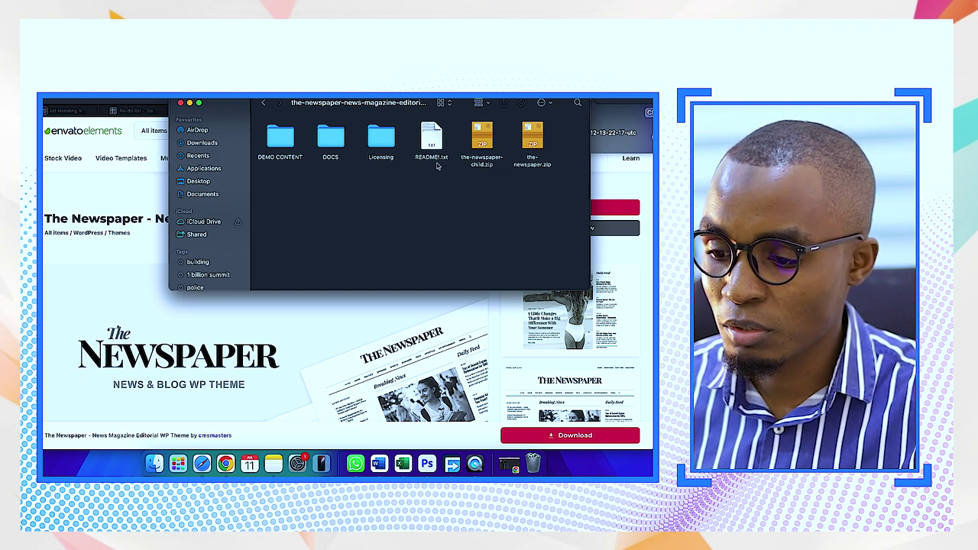
click(532, 140)
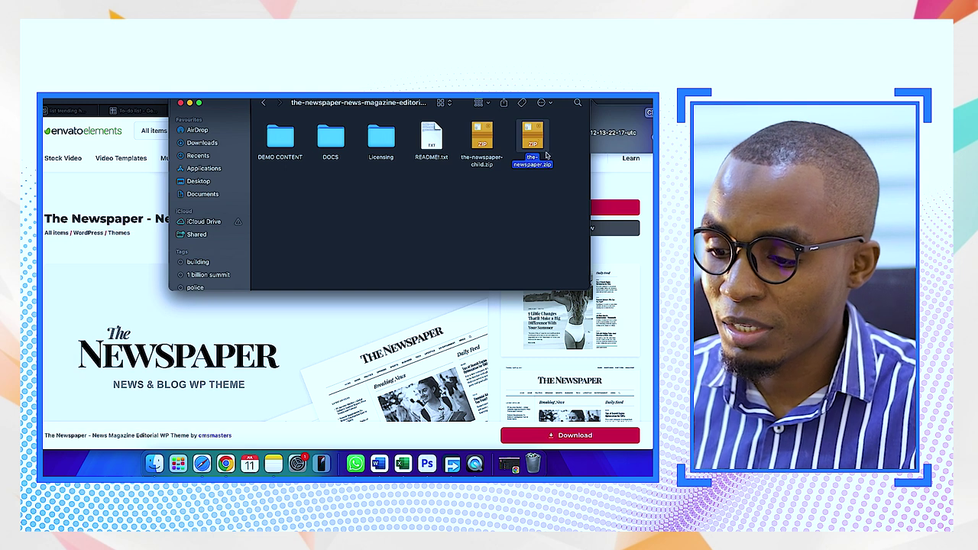
click(590, 177)
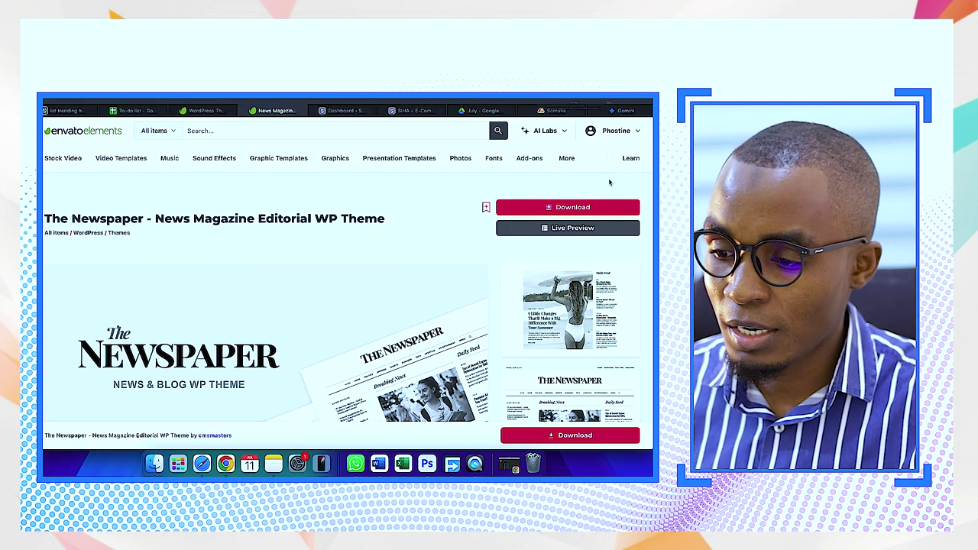
- Switch to the SIHA site's WordPress dashboard and review its overview sections
click(337, 112)
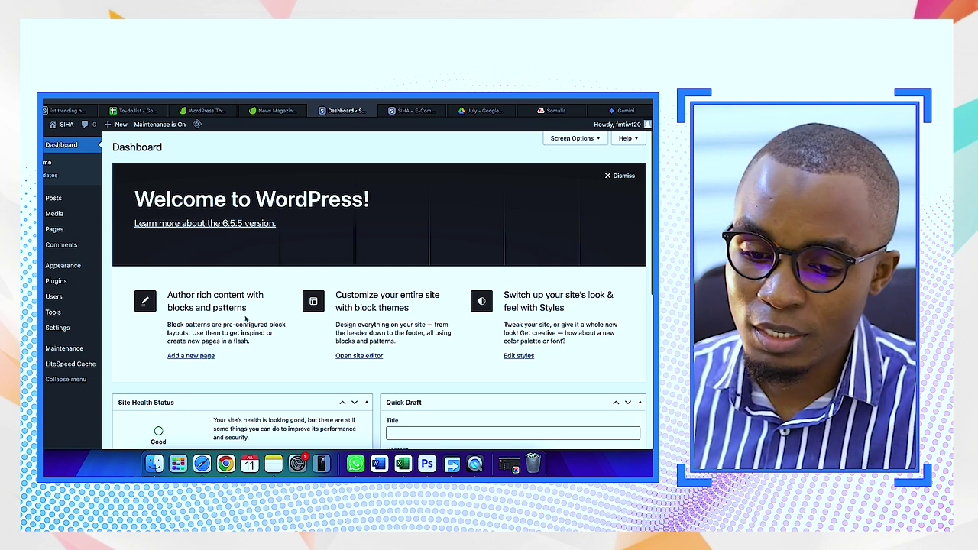
scroll(245, 319, down, 2)
scroll(241, 290, down, 4)
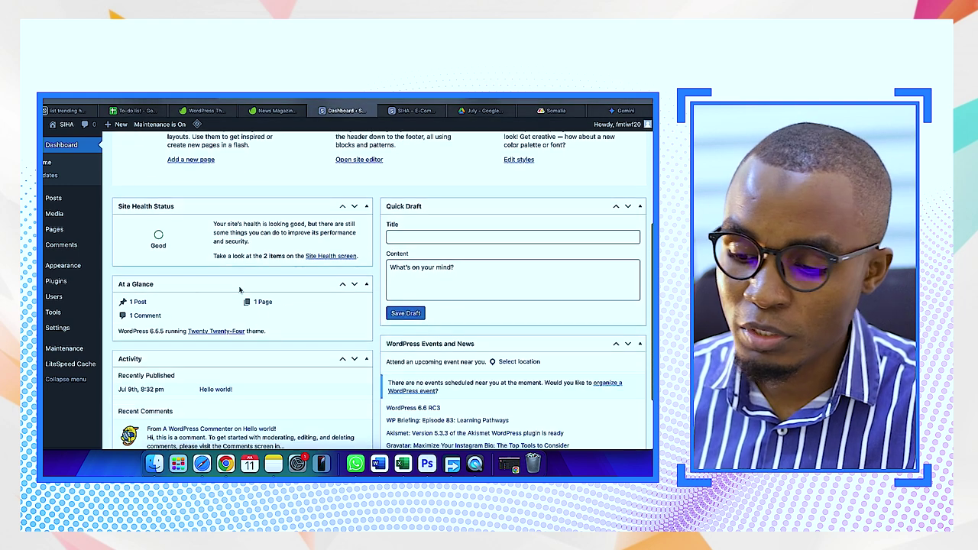
scroll(192, 287, down, 2)
scroll(193, 288, up, 5)
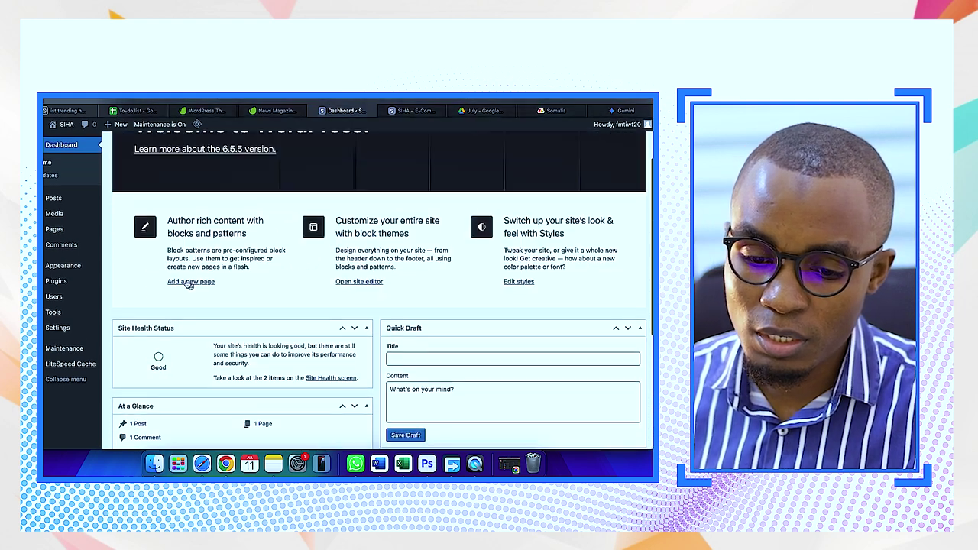
- Move all of the site's existing posts to the Trash with a bulk action
click(57, 198)
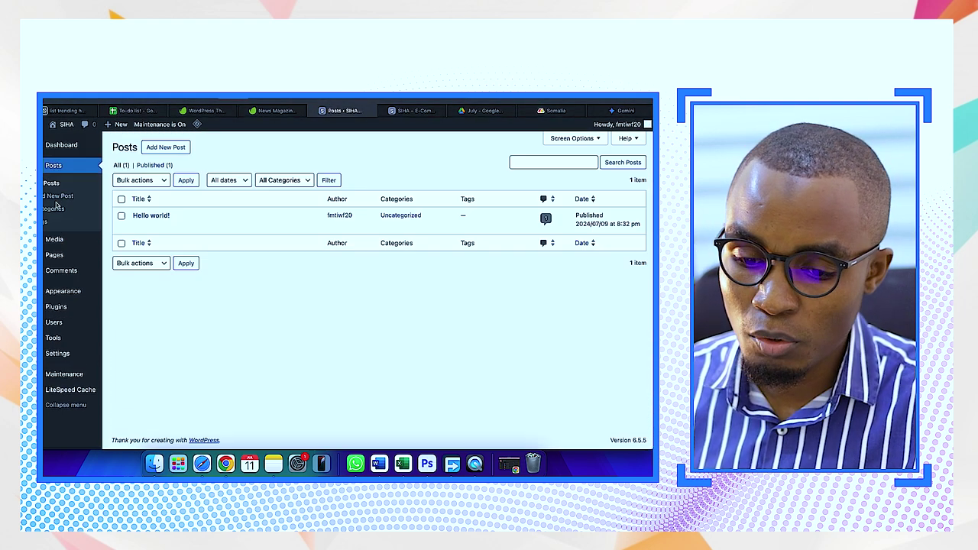
click(121, 199)
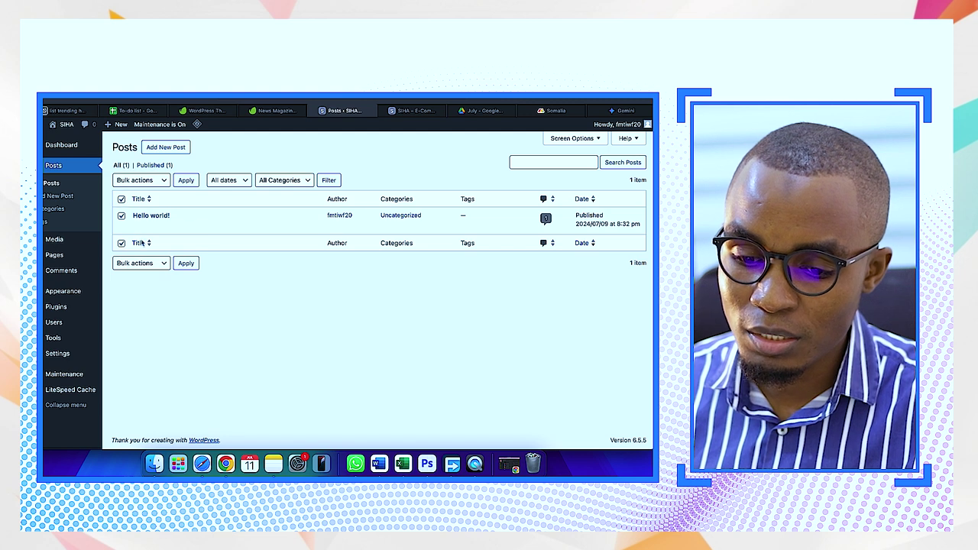
click(148, 180)
click(136, 203)
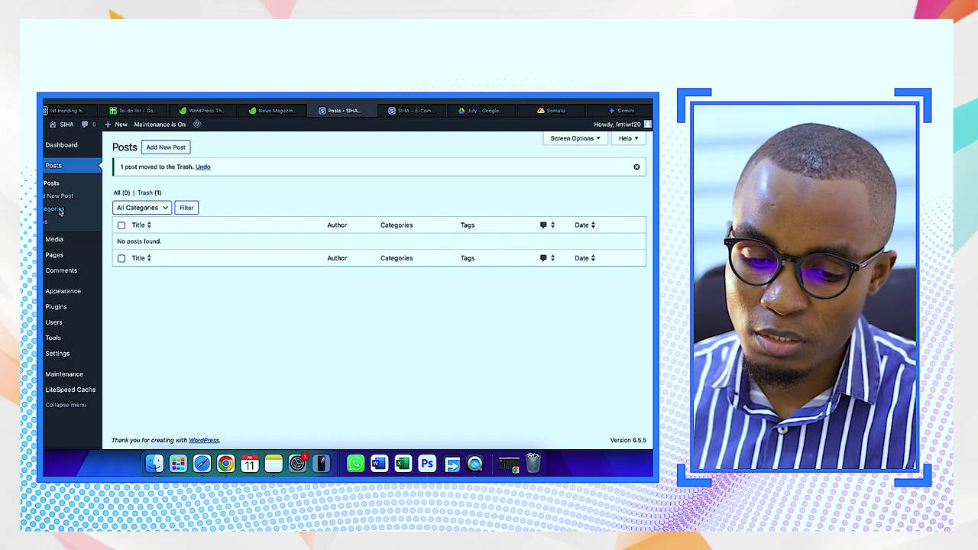
- Move the Privacy Policy and Sample Page pages to the Trash with a bulk action
mouse_move(57, 259)
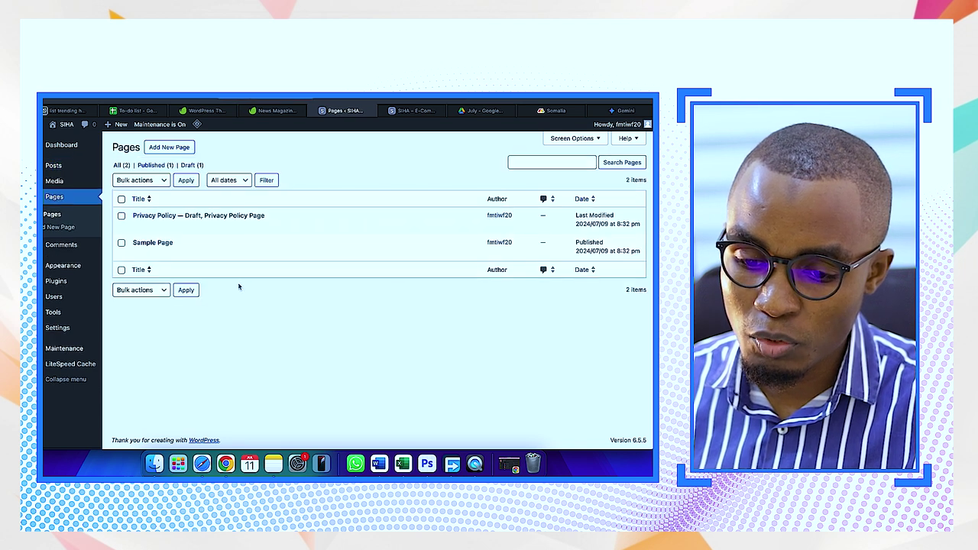
click(122, 198)
click(143, 179)
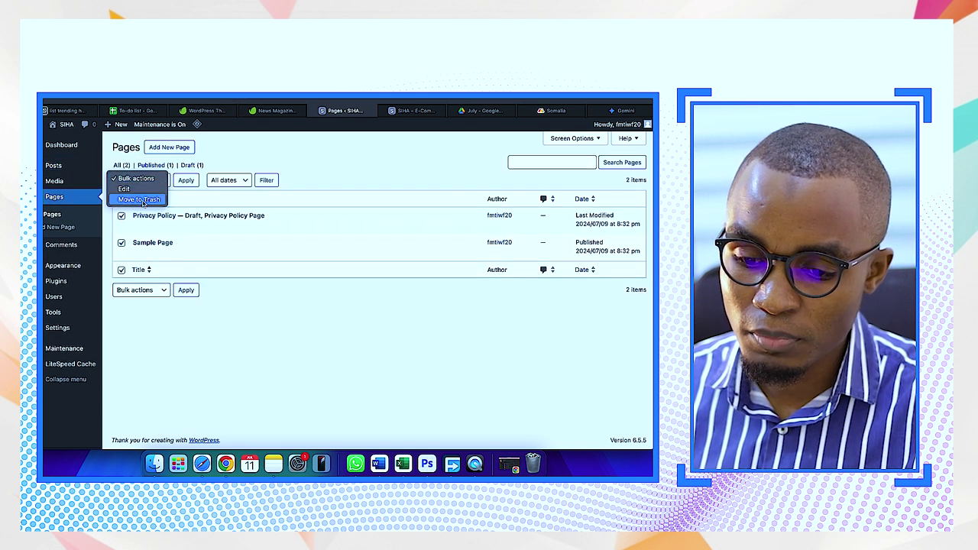
click(139, 199)
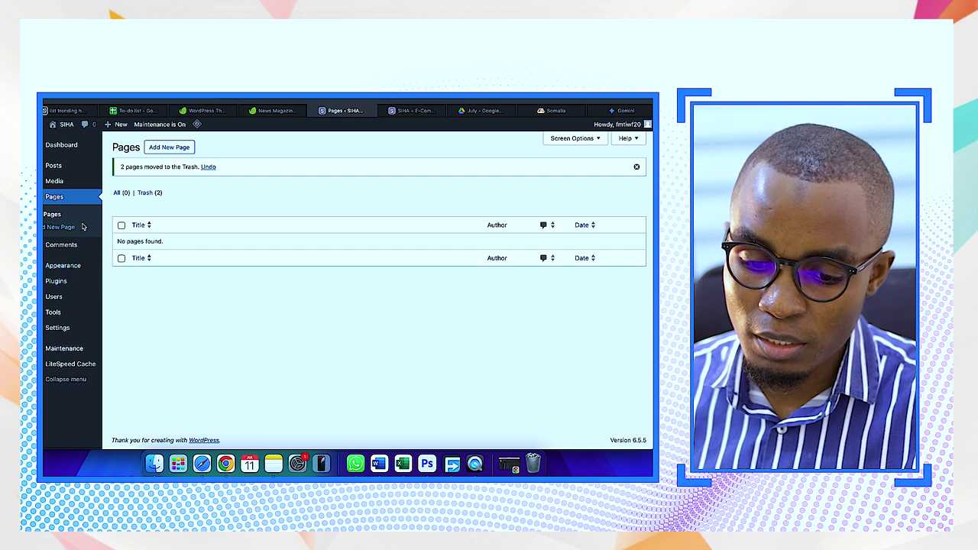
- Open the list of installed plugins
mouse_move(69, 269)
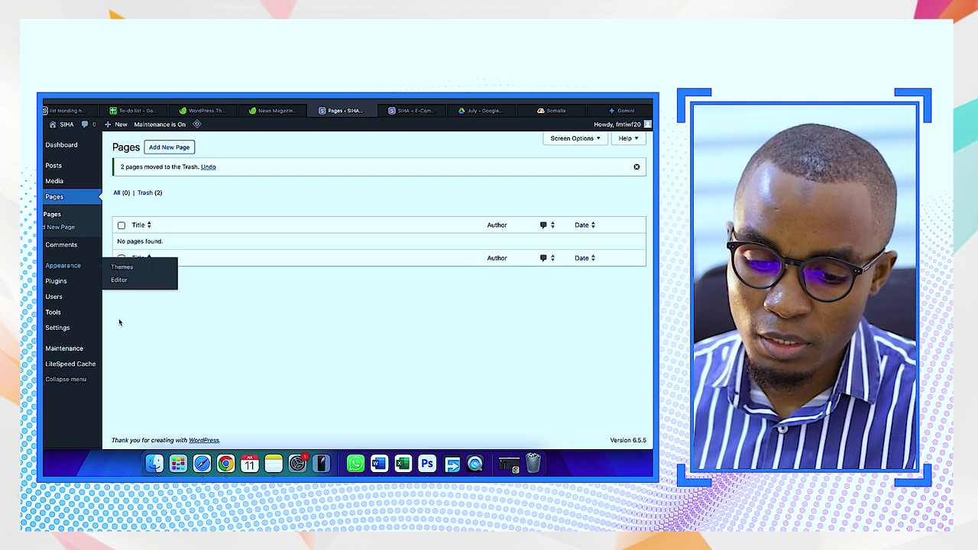
click(67, 284)
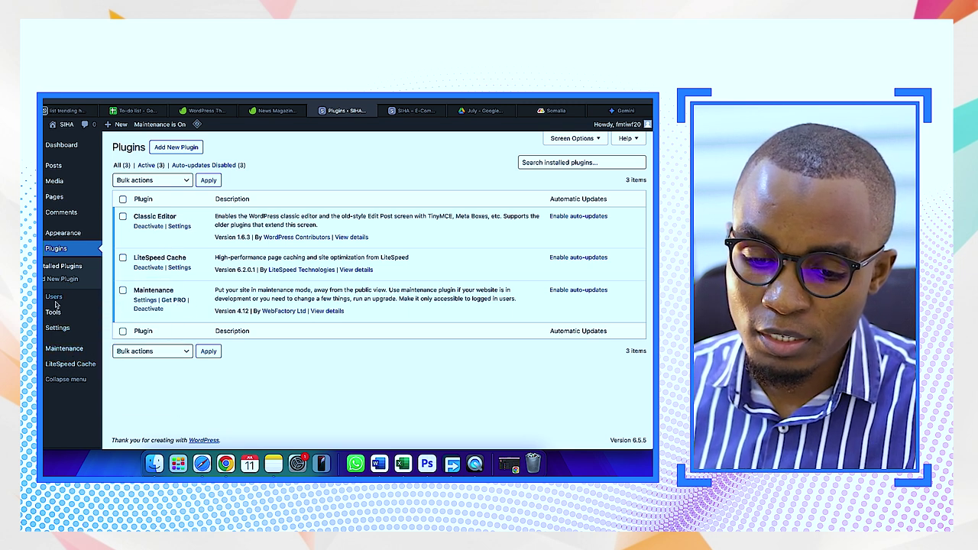
- Upload the-newspaper.zip from the theme's download folder as a new WordPress theme, install it and activate it
mouse_move(72, 233)
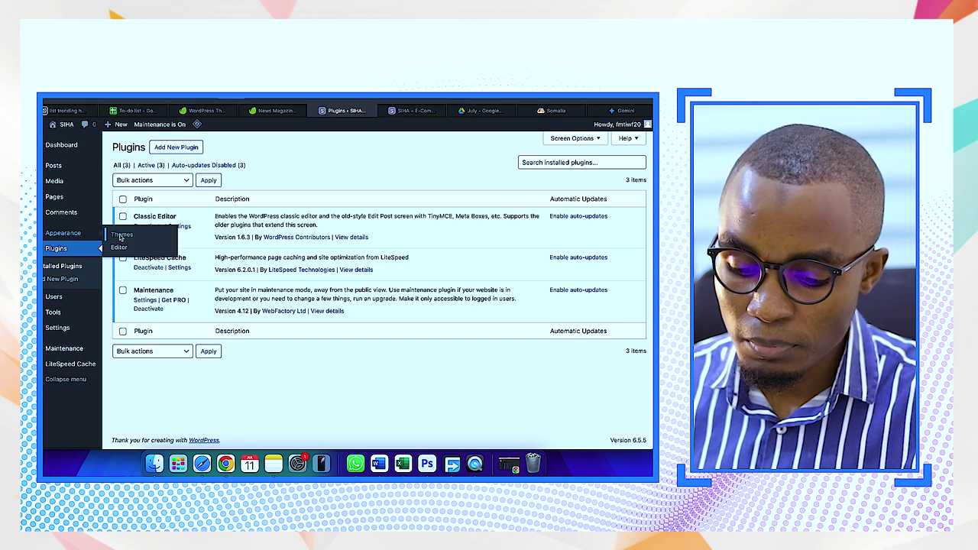
click(120, 235)
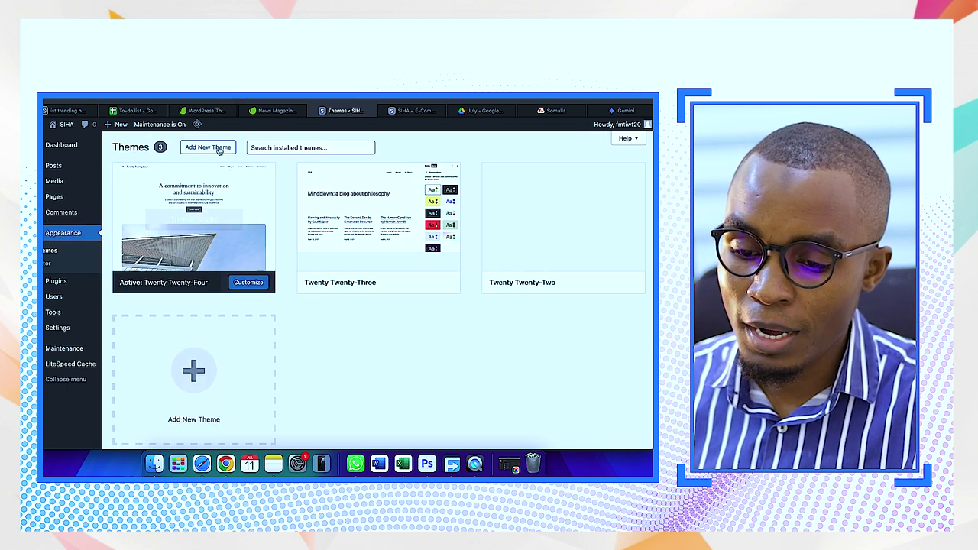
click(218, 149)
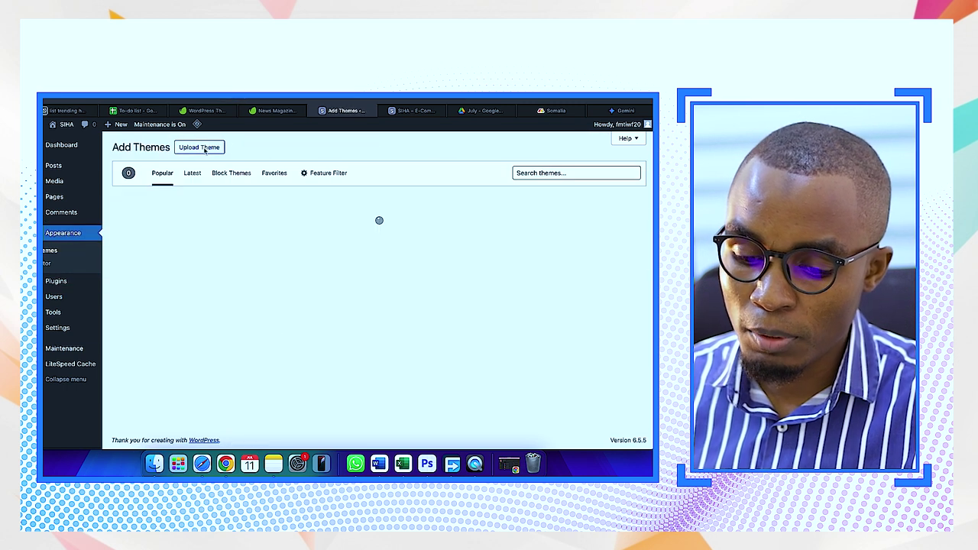
click(208, 150)
click(311, 230)
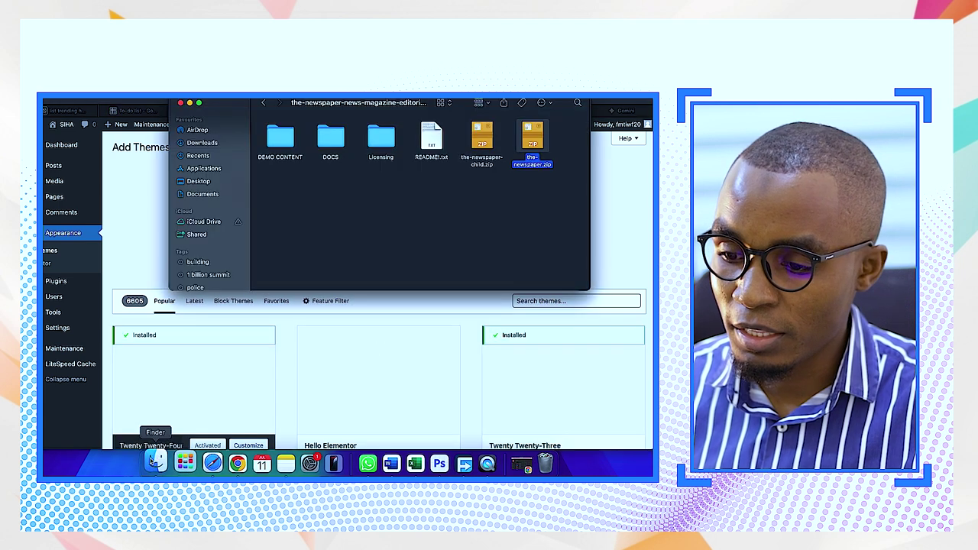
drag(447, 105, 343, 258)
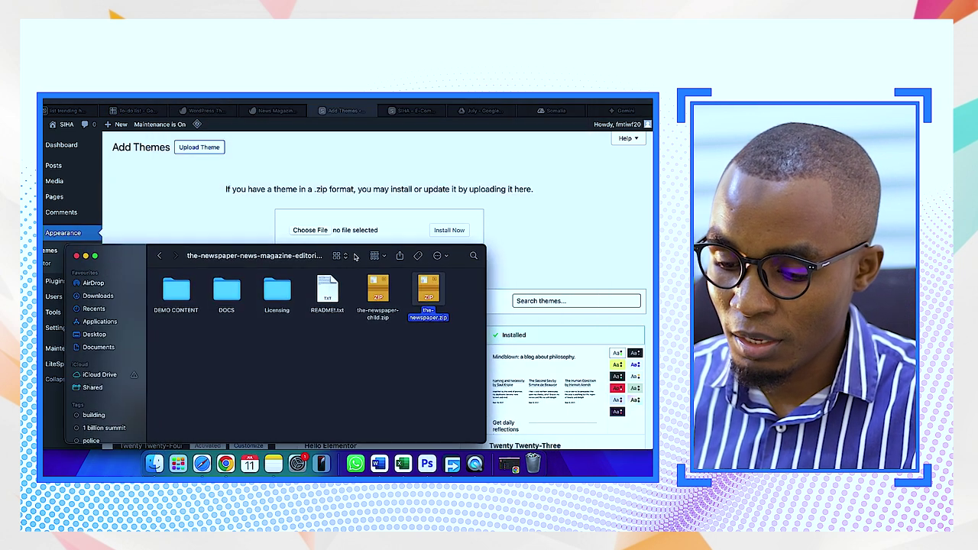
drag(429, 289, 329, 231)
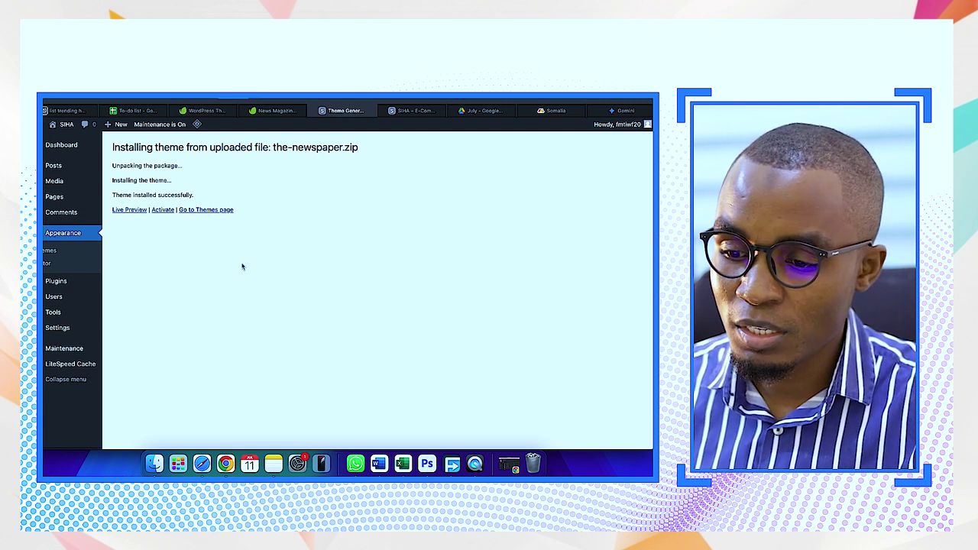
- Reload the SIHA site's front page and review its header, sidebar and footer under the newly activated theme
click(415, 111)
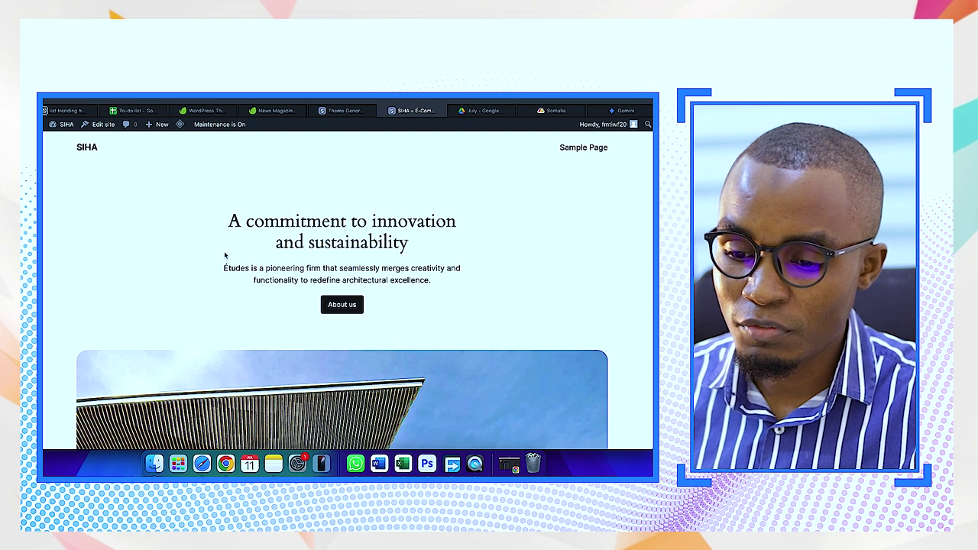
scroll(225, 254, down, 10)
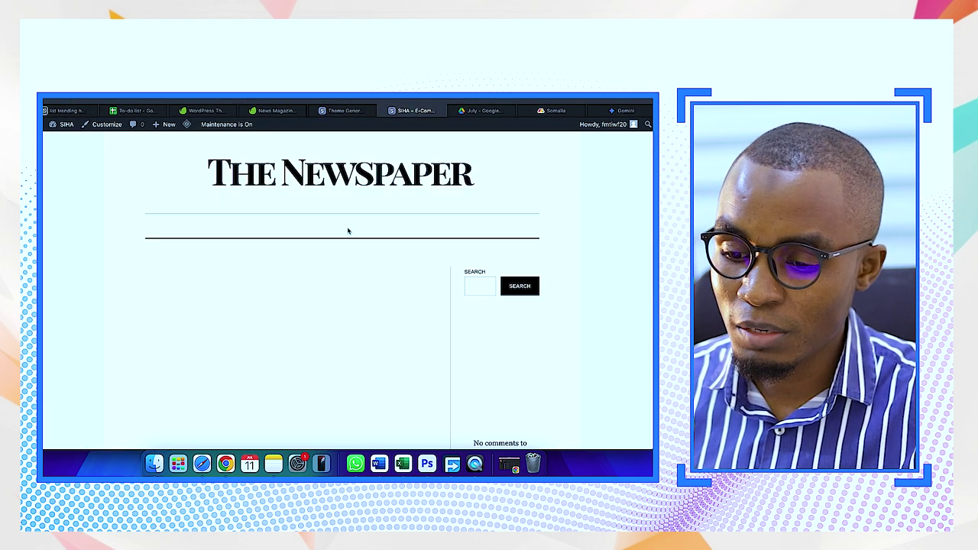
scroll(391, 337, down, 3)
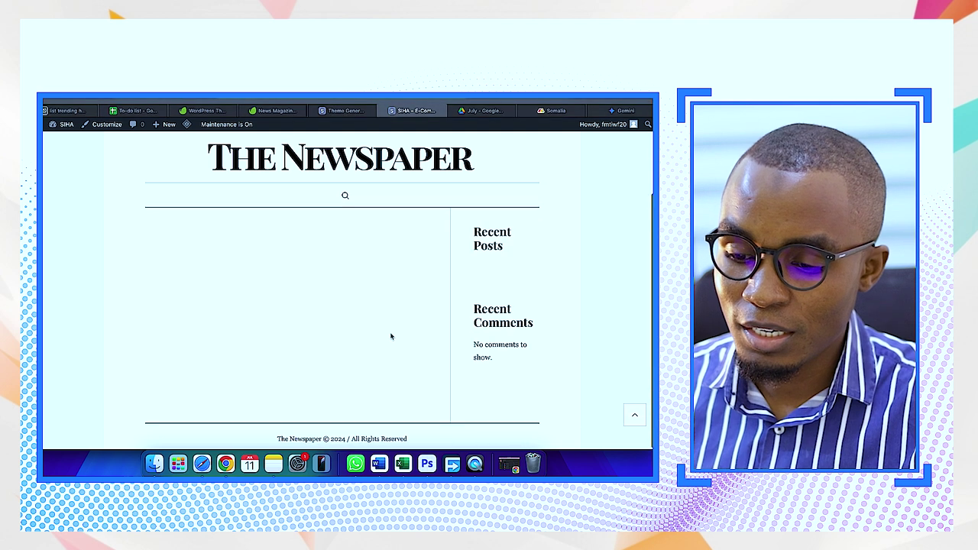
scroll(391, 337, up, 3)
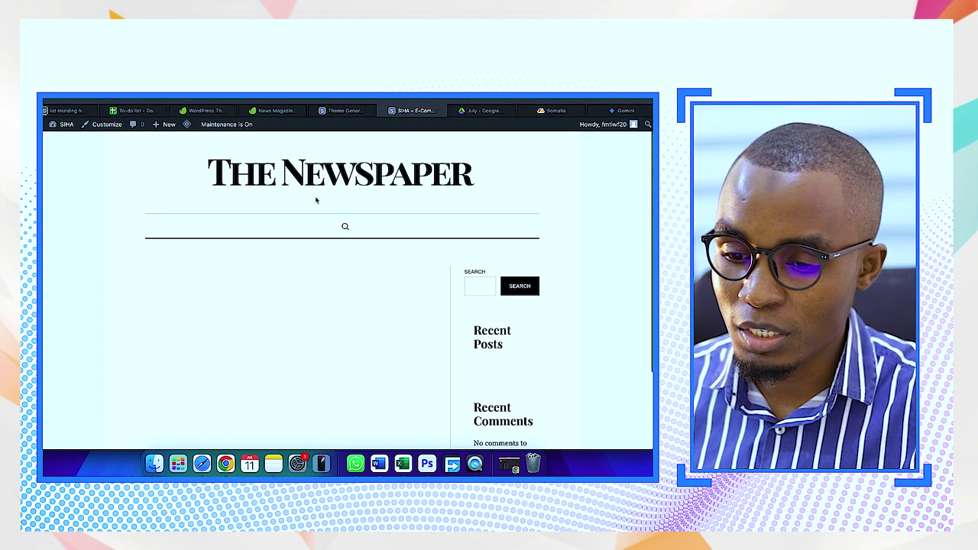
scroll(345, 306, down, 5)
scroll(344, 227, up, 5)
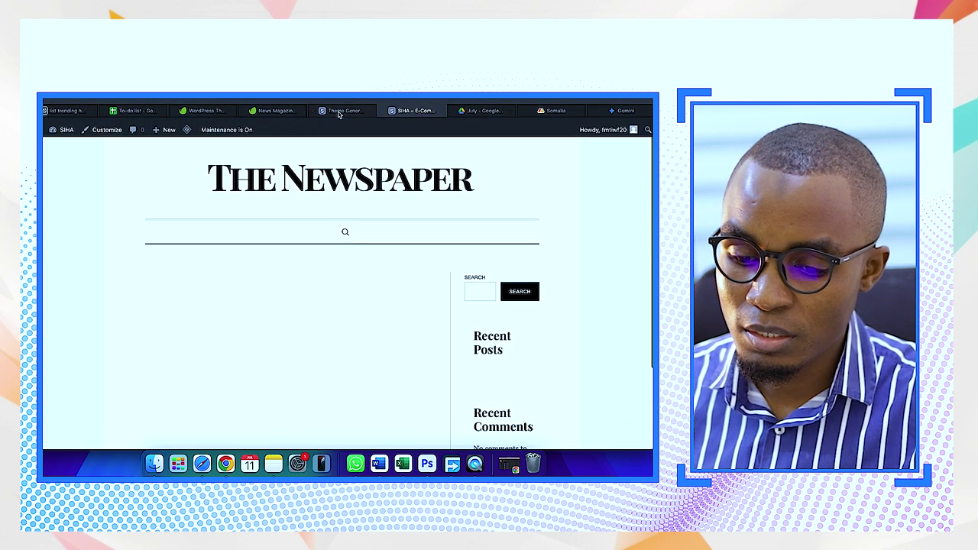
- Return to the theme's general settings, view the Header options, and bulk-install all the theme's required and recommended plugins
click(345, 110)
click(226, 223)
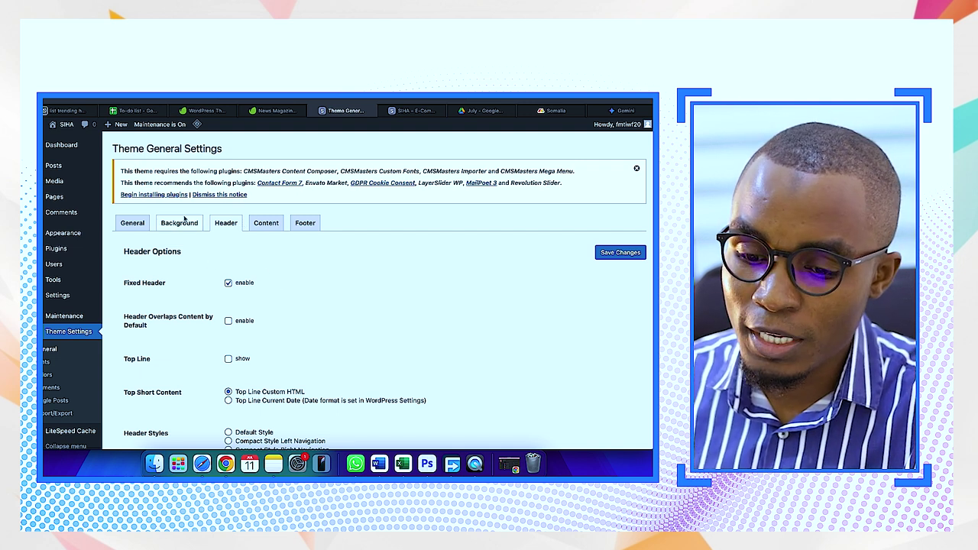
click(160, 195)
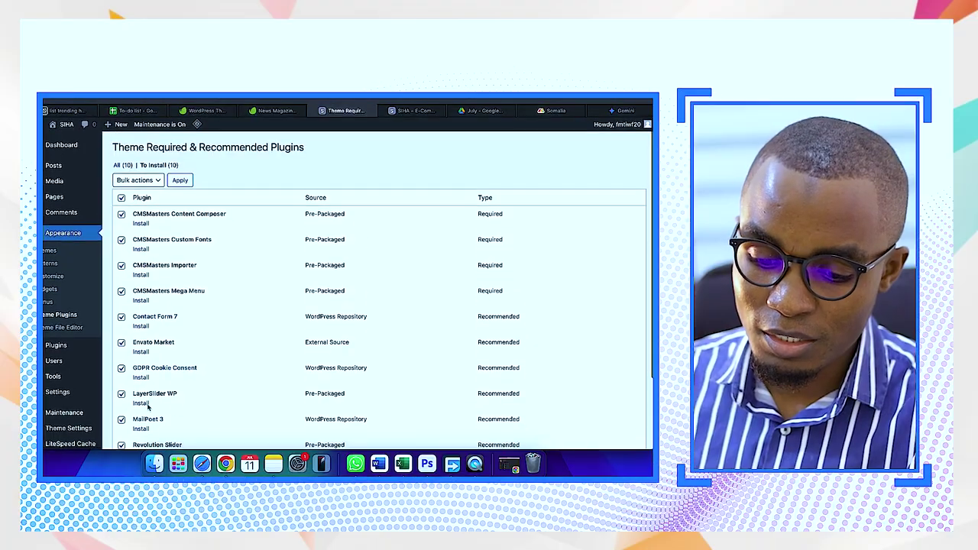
scroll(145, 398, down, 5)
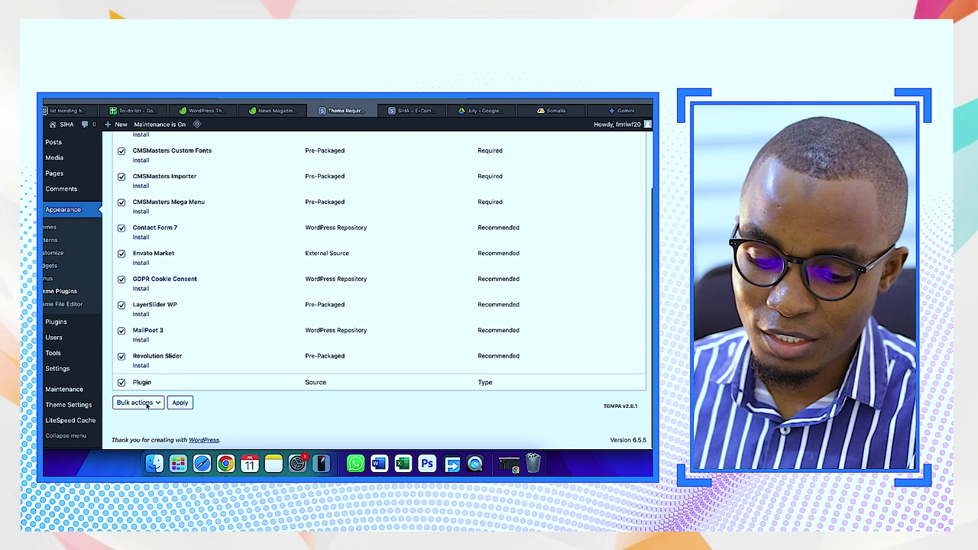
click(147, 403)
click(134, 411)
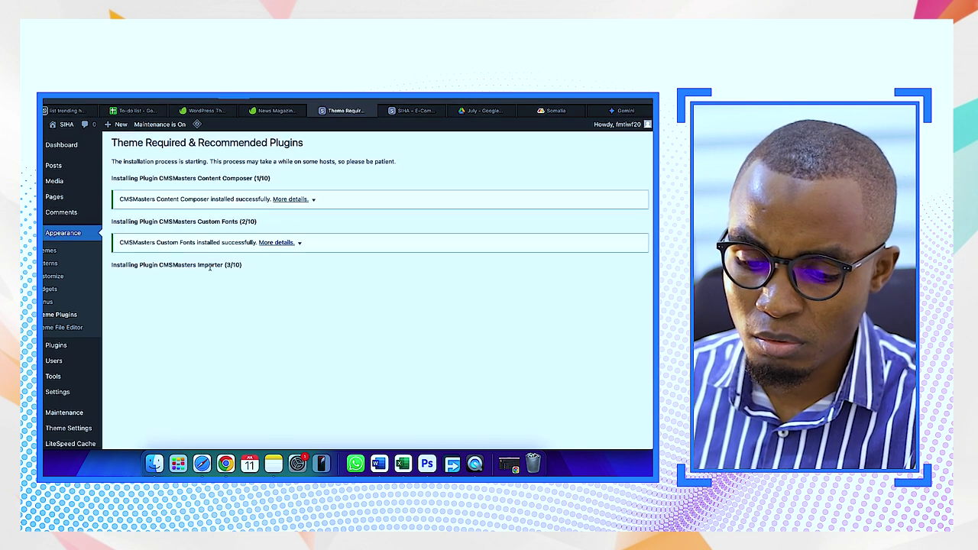
scroll(184, 325, down, 3)
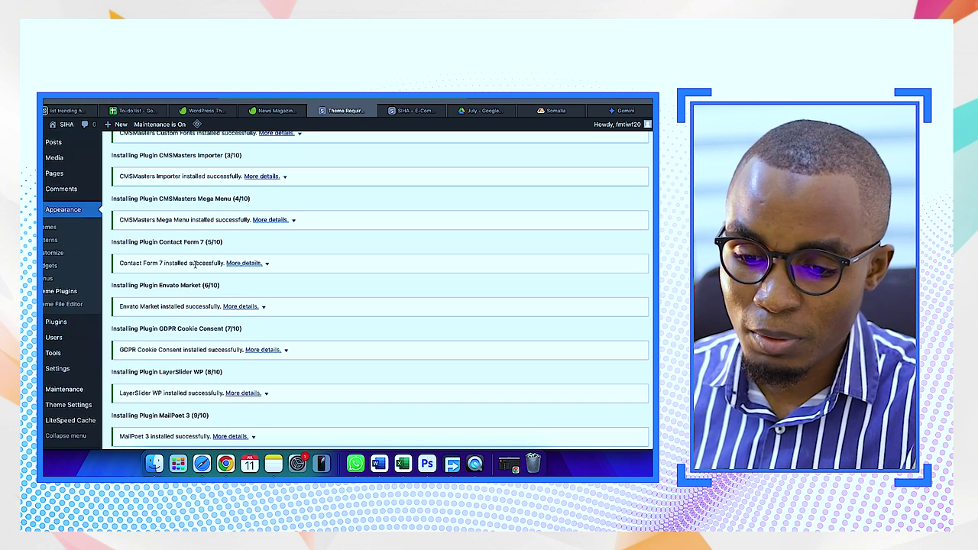
scroll(195, 264, up, 10)
scroll(224, 292, down, 15)
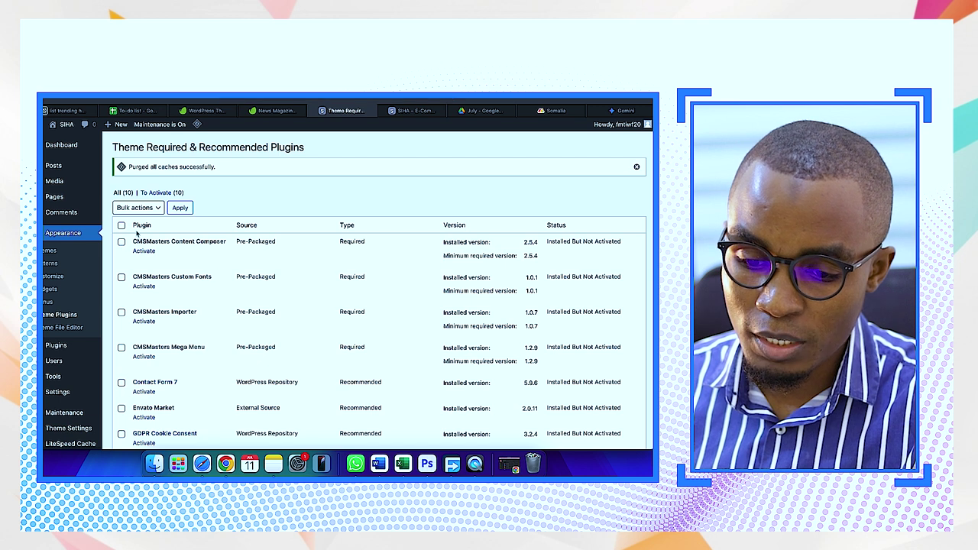
- Activate all the installed theme plugins except Envato Market with a bulk action
scroll(176, 315, down, 5)
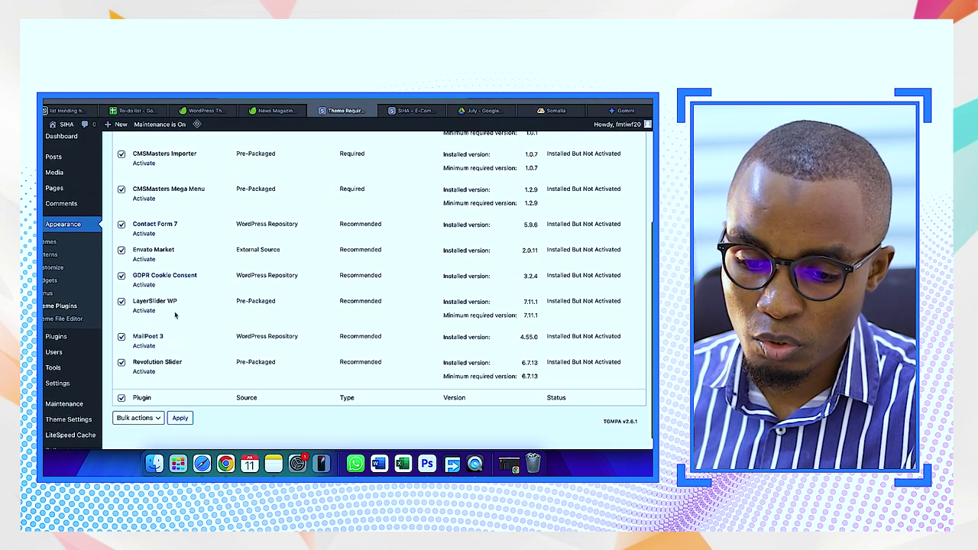
scroll(172, 290, up, 5)
click(157, 211)
click(131, 238)
scroll(187, 376, down, 3)
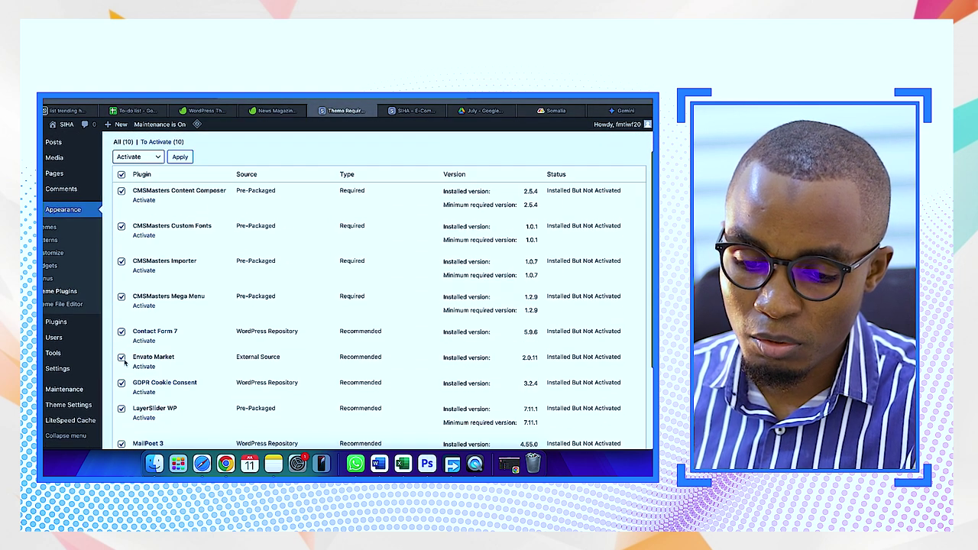
scroll(191, 353, up, 3)
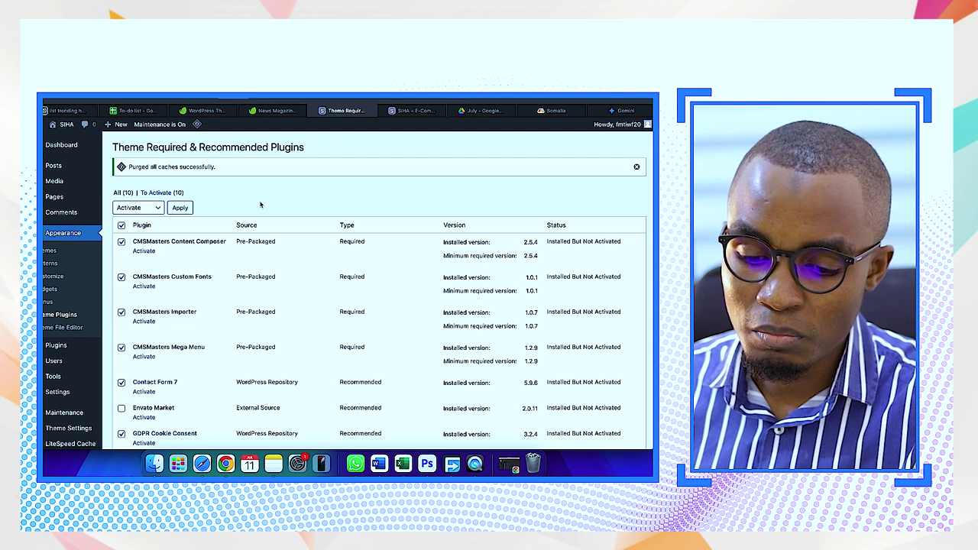
scroll(260, 204, down, 5)
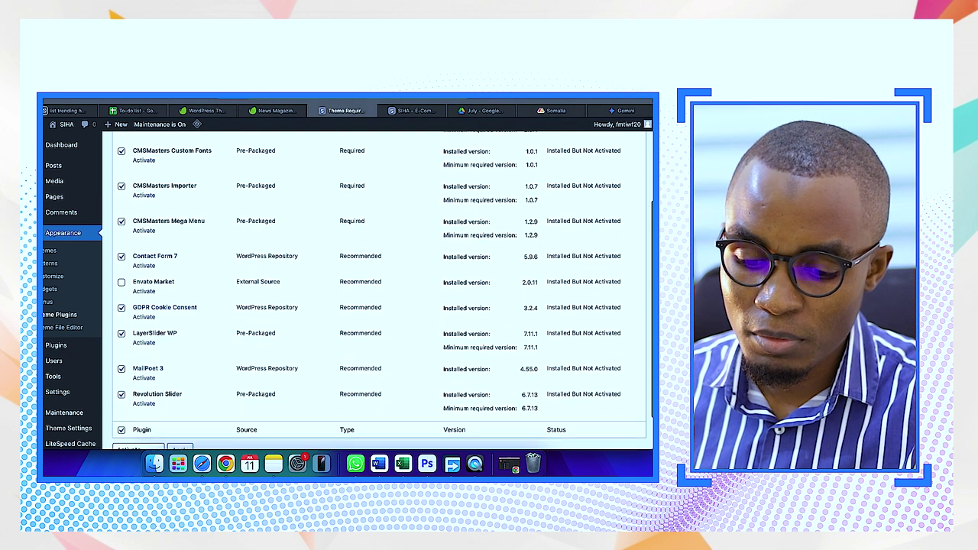
scroll(251, 274, down, 1)
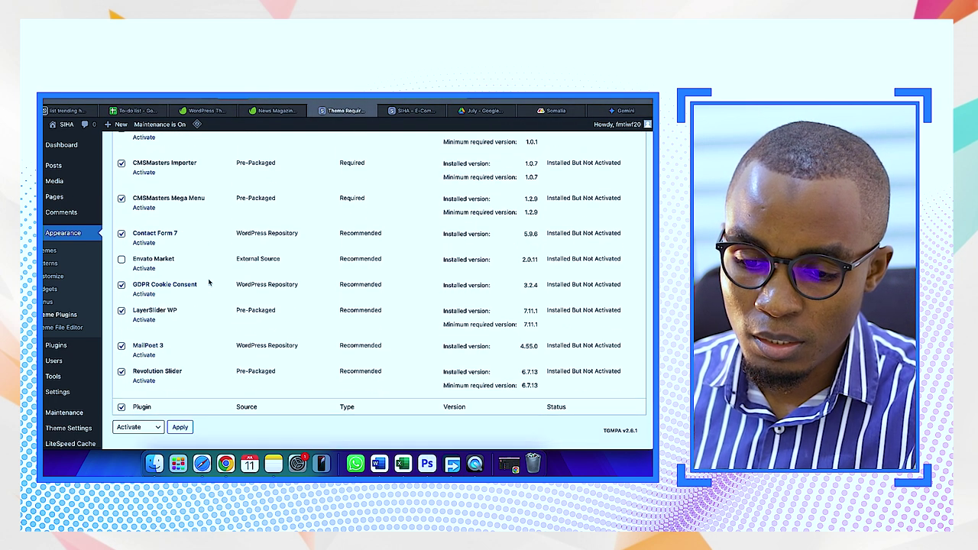
scroll(208, 282, up, 2)
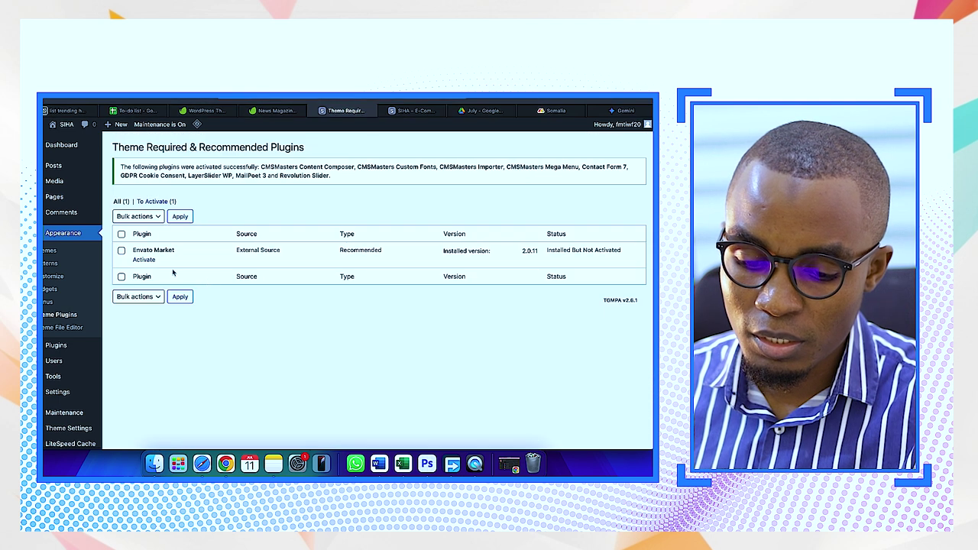
- Go to the dashboard, close the Slider Revolution welcome popup and decline sharing usage data
mouse_move(49, 377)
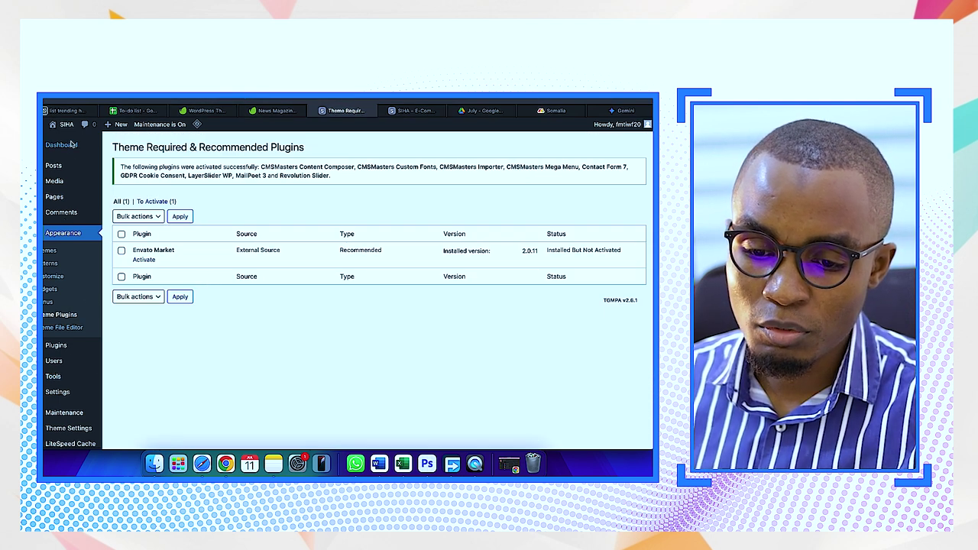
mouse_move(70, 149)
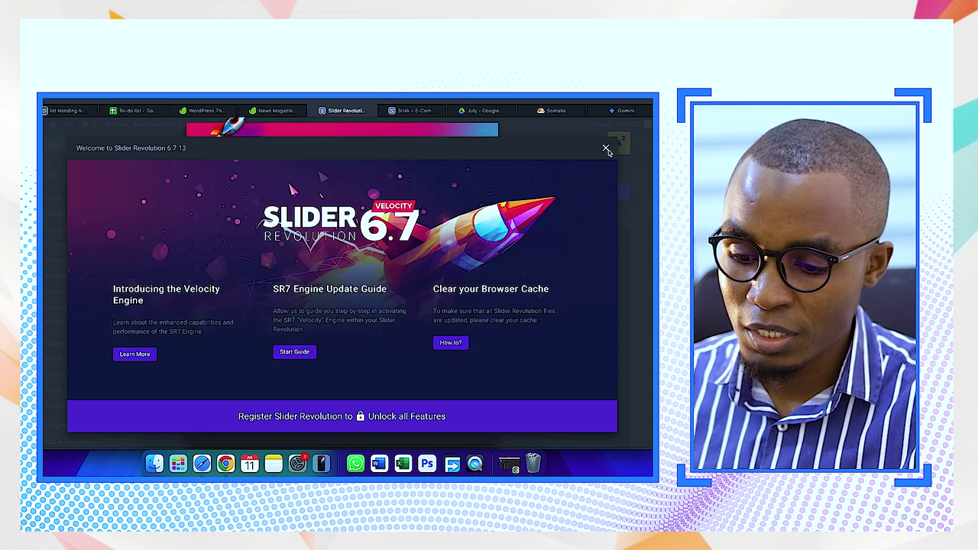
click(606, 149)
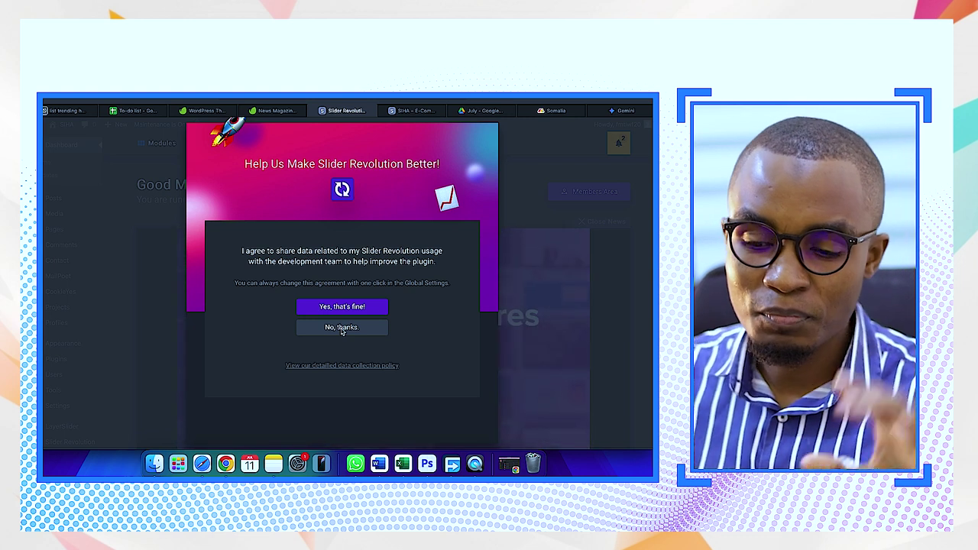
click(342, 329)
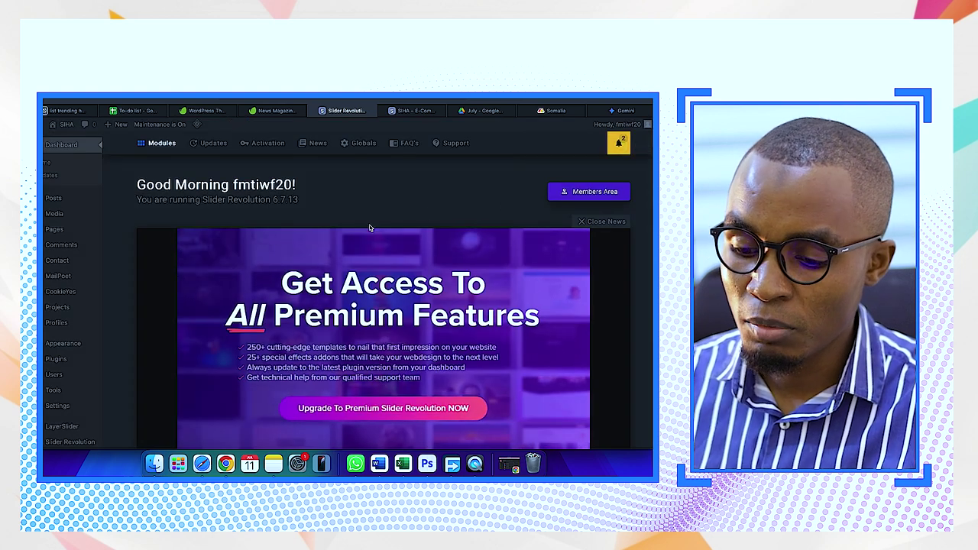
- Review the Slider Revolution overview page, including its module options, plugin updates and license activation sections
scroll(418, 328, down, 3)
scroll(417, 327, down, 5)
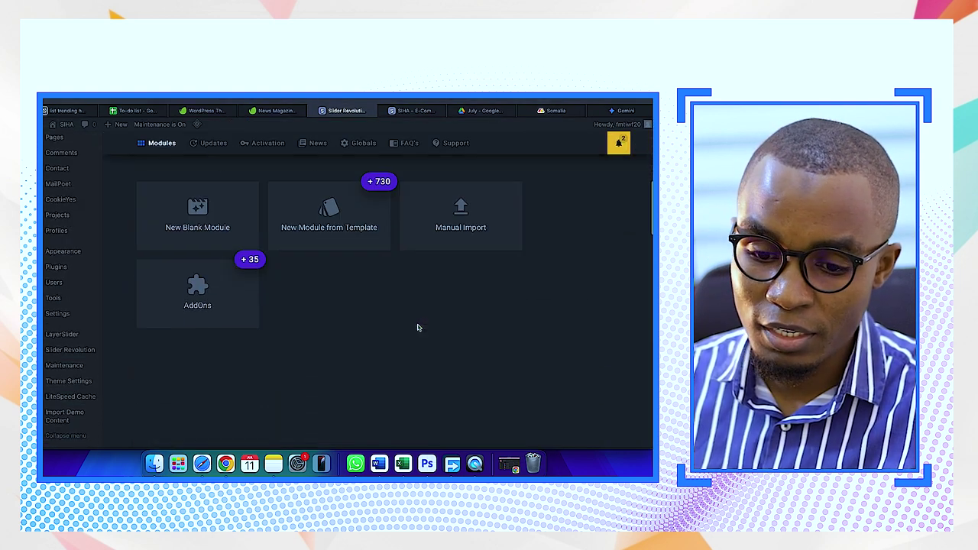
scroll(417, 328, up, 2)
scroll(418, 328, down, 6)
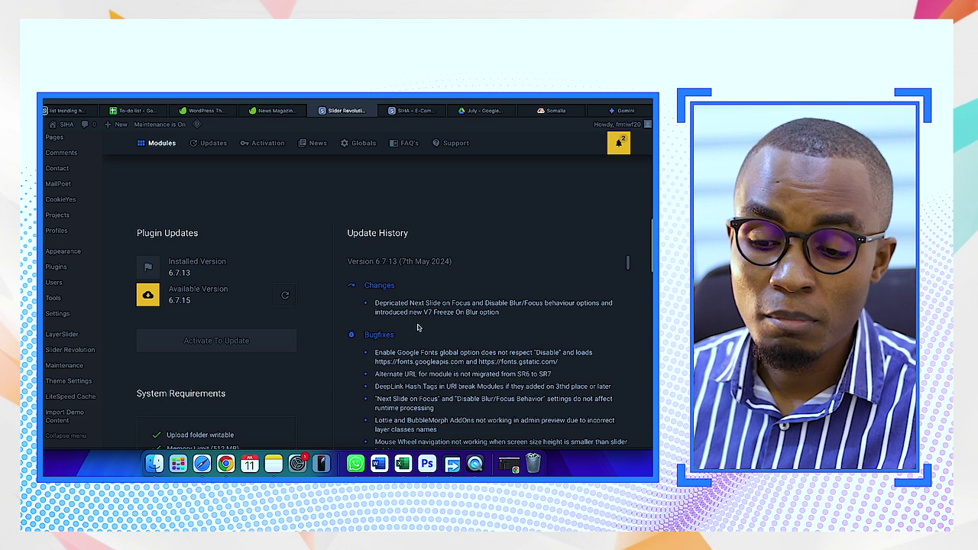
scroll(417, 324, down, 1)
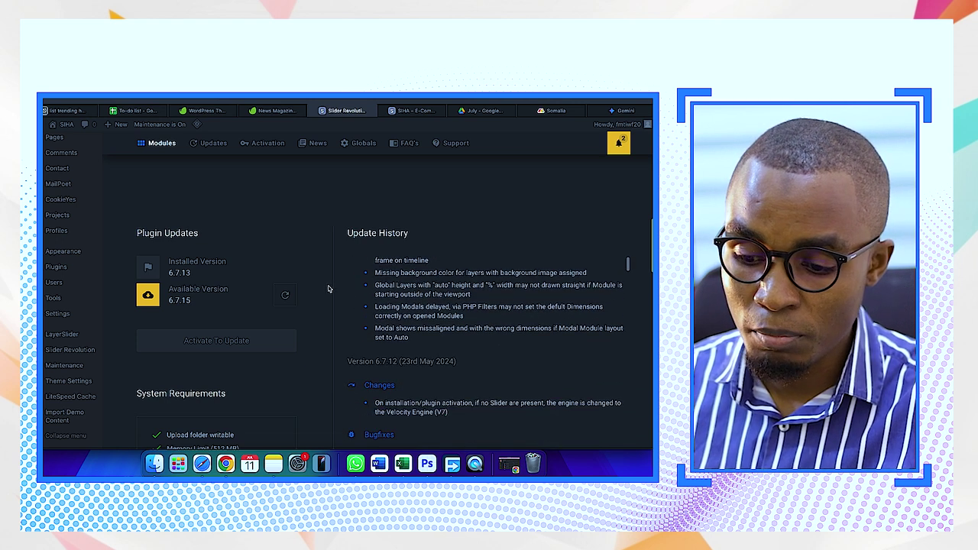
scroll(328, 288, down, 8)
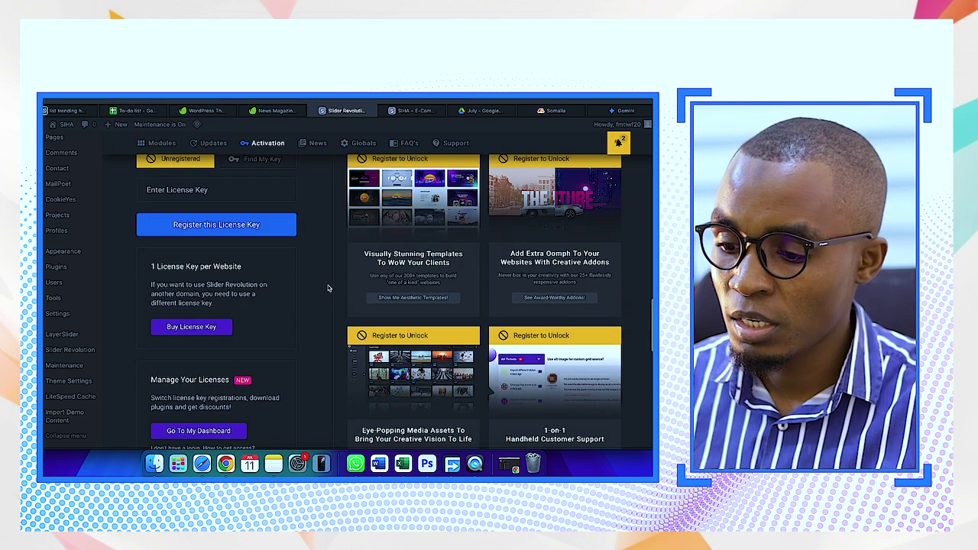
scroll(332, 285, down, 1)
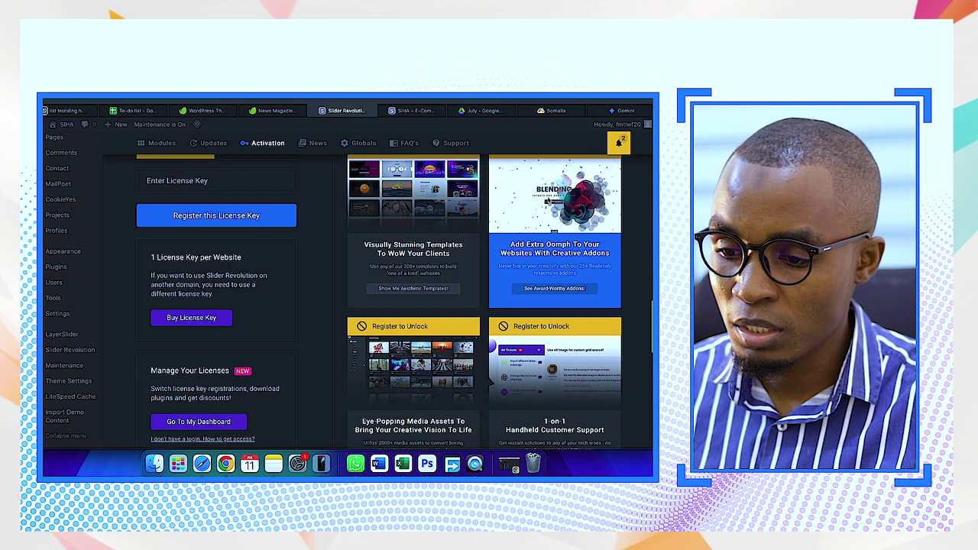
- Open the Slider Revolution website's add-ons page from the creative add-ons card and browse the available add-ons
click(547, 200)
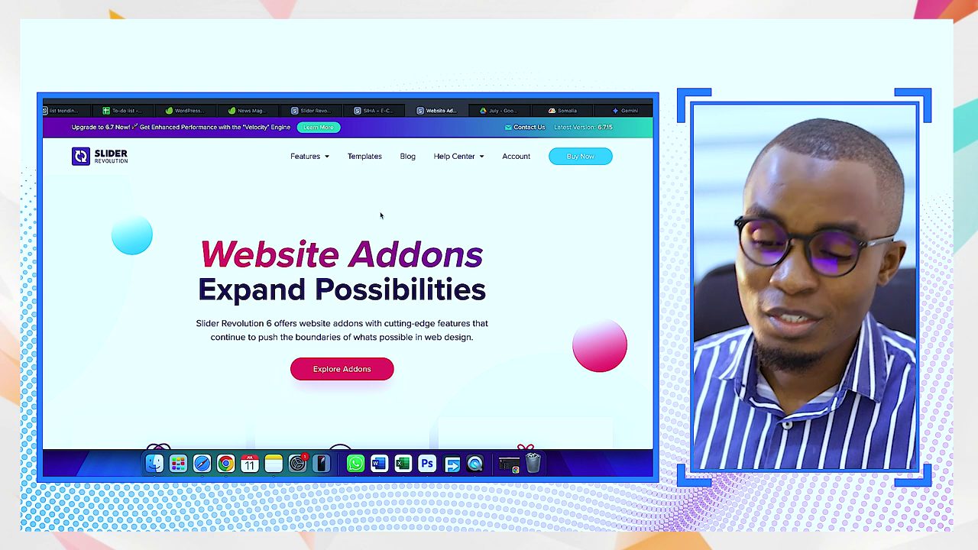
scroll(381, 216, down, 5)
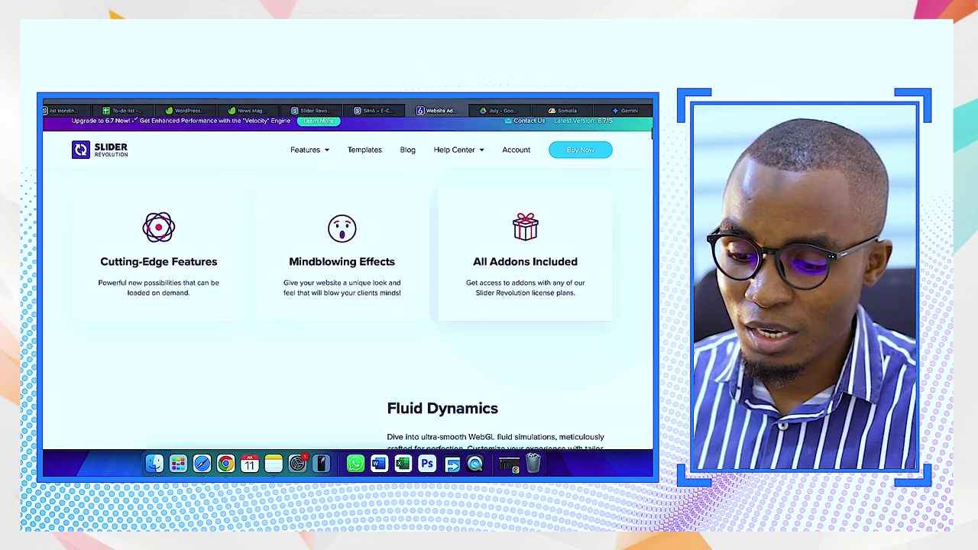
scroll(368, 263, down, 10)
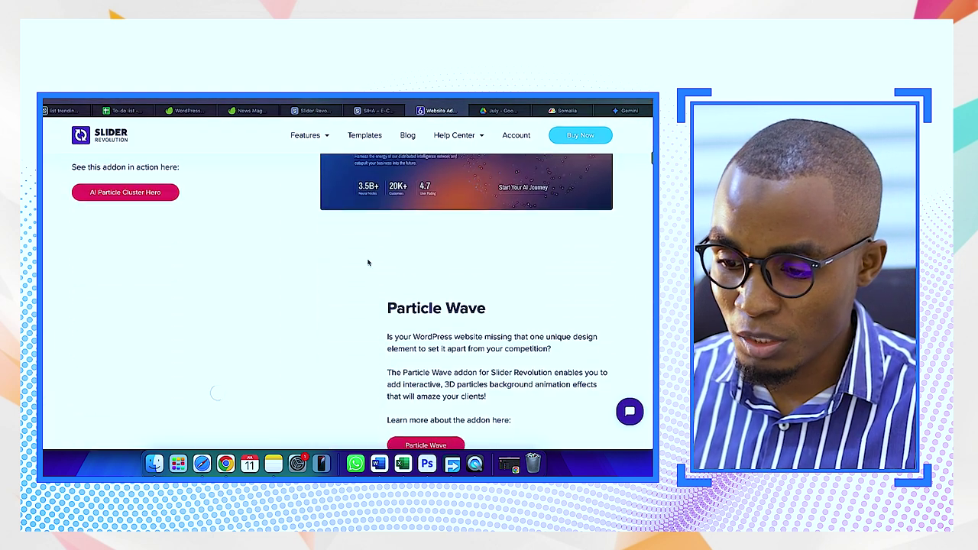
- Browse more Slider Revolution add-ons, from The Cluster down to Lottie Animation
scroll(367, 262, up, 3)
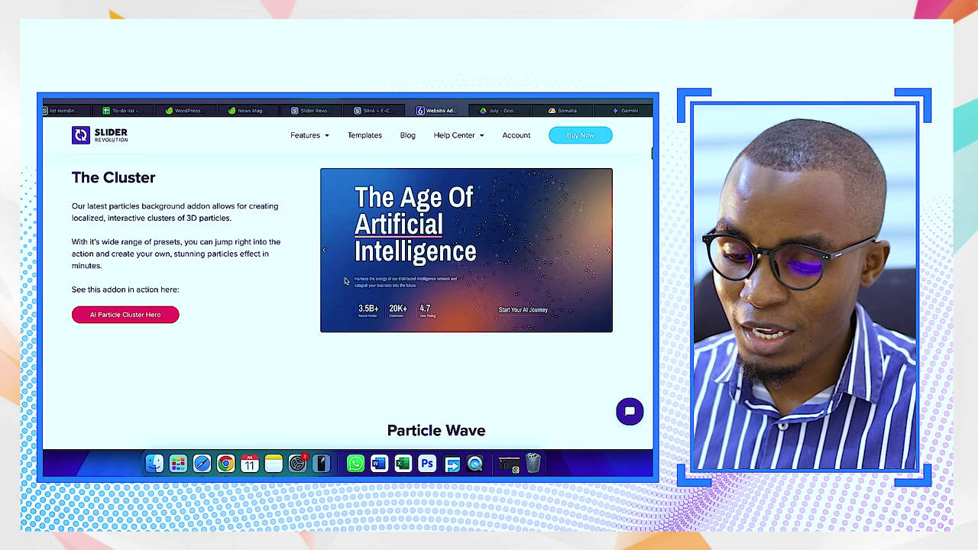
scroll(345, 280, down, 12)
scroll(345, 279, down, 5)
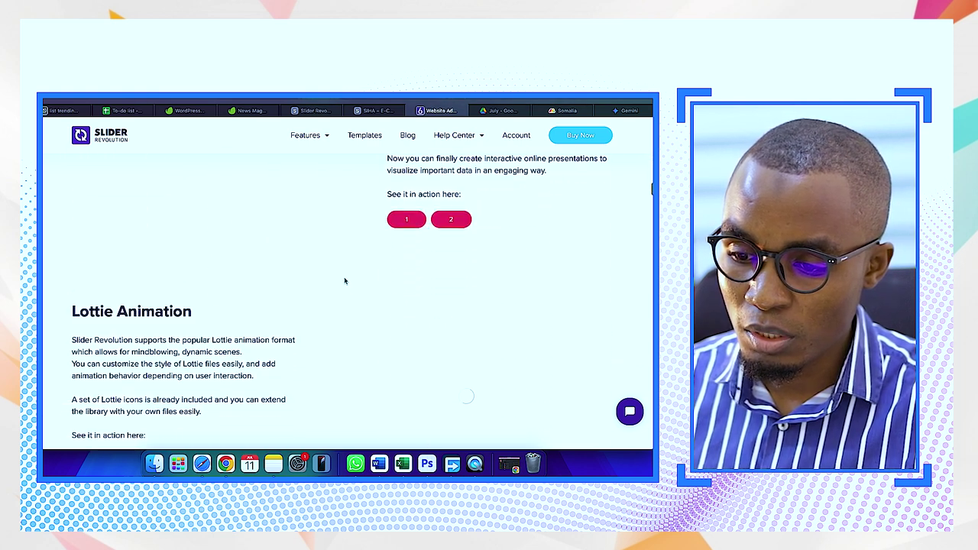
- Open the Slider Revolution website's Templates page and review its template examples and user reviews
click(365, 137)
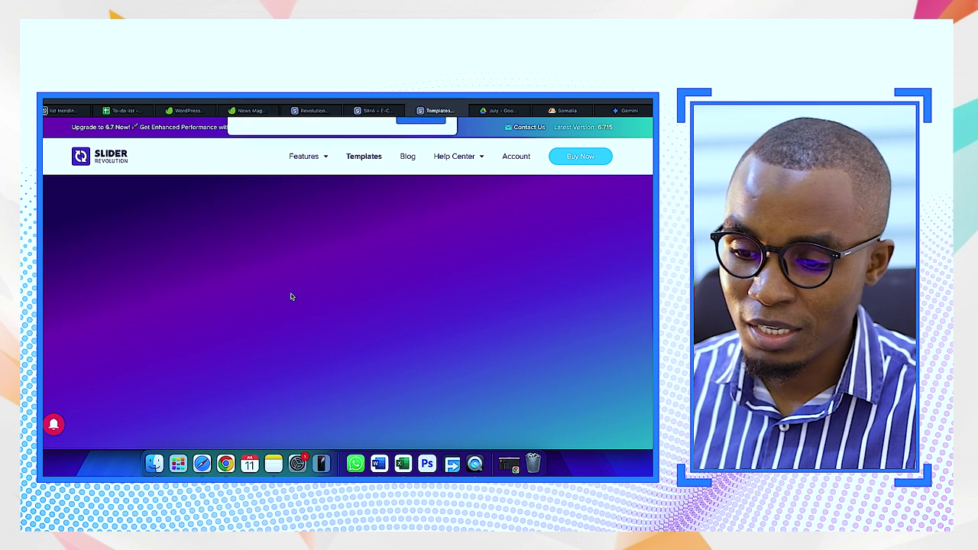
click(351, 176)
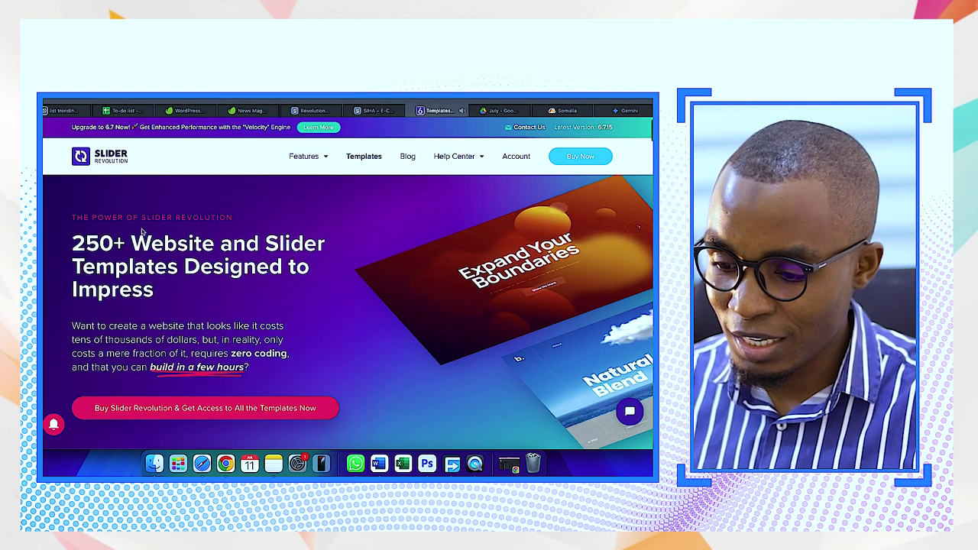
scroll(451, 316, down, 5)
scroll(441, 314, down, 5)
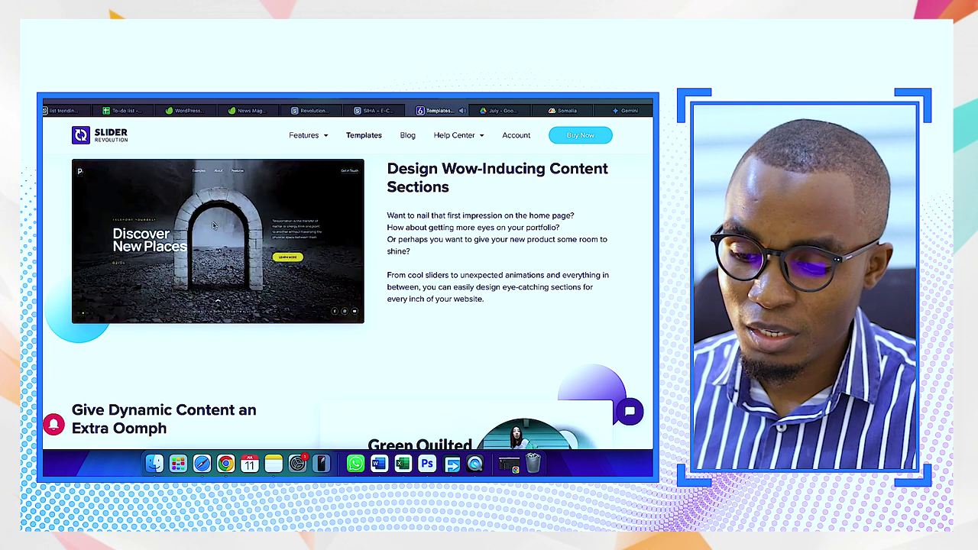
scroll(207, 271, down, 5)
scroll(207, 271, down, 1)
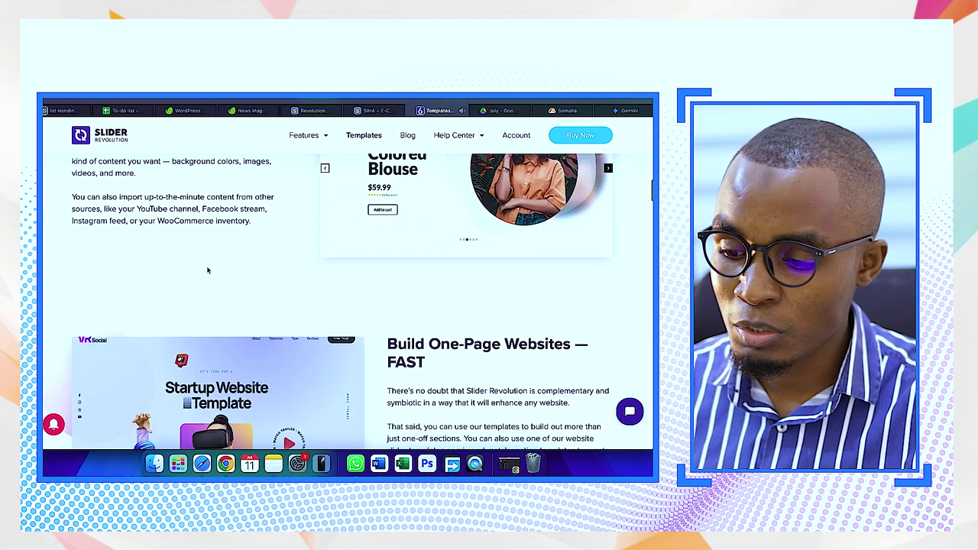
scroll(207, 271, up, 3)
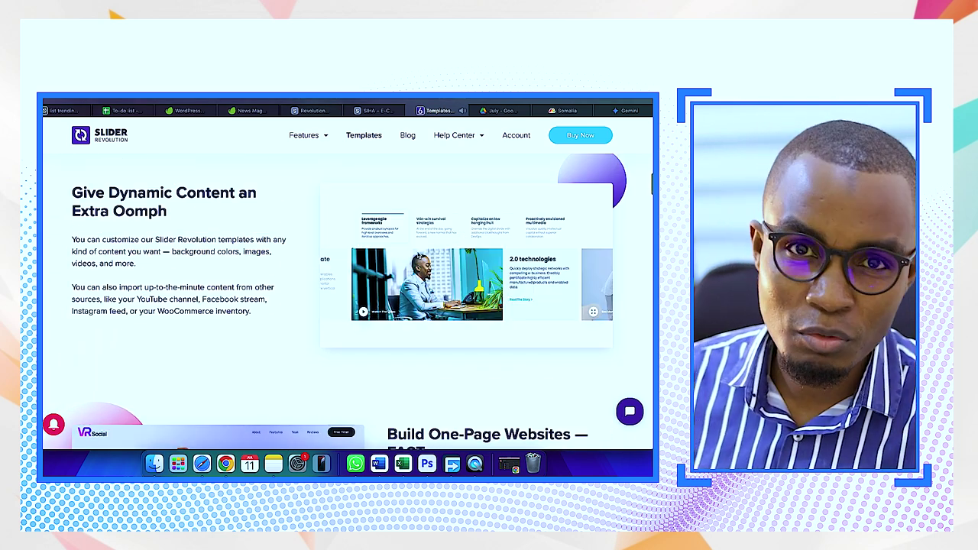
scroll(417, 255, down, 3)
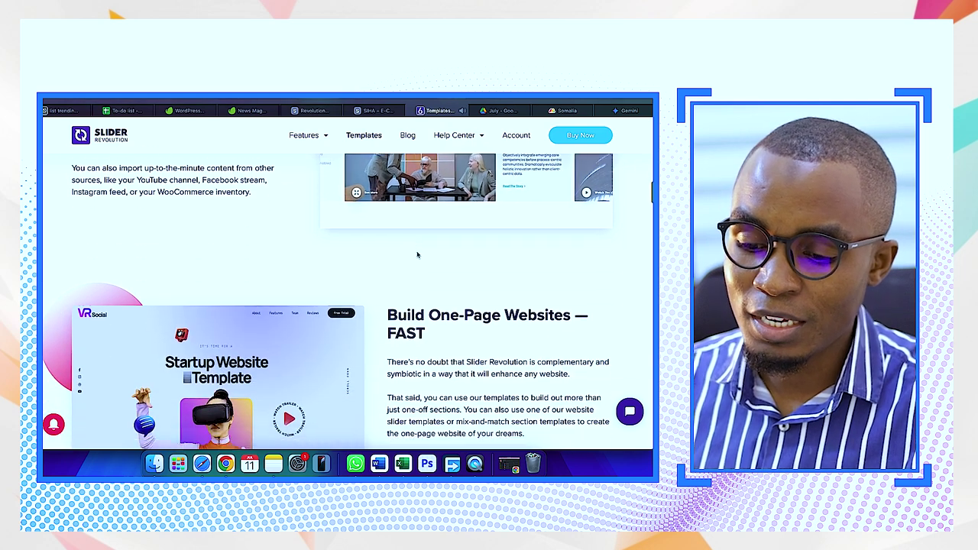
scroll(417, 255, down, 10)
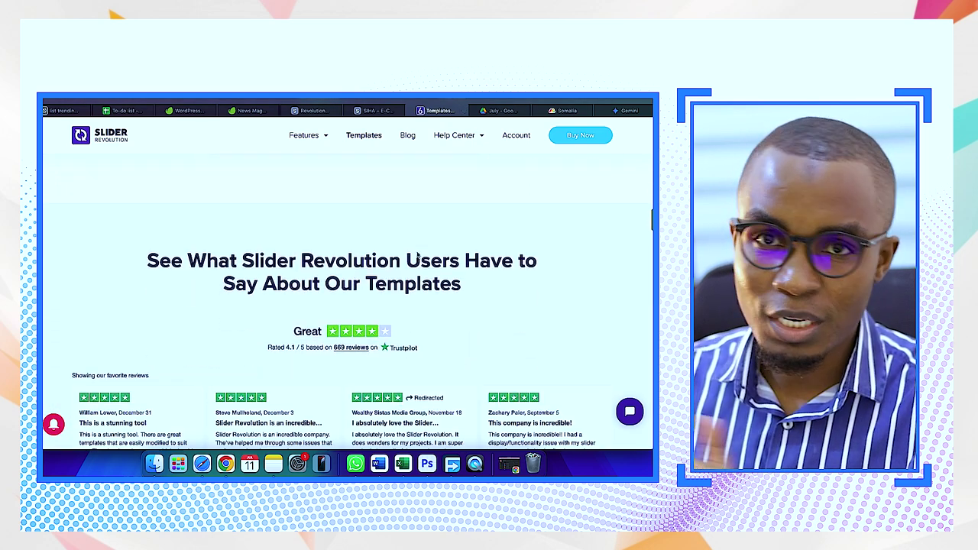
scroll(417, 254, down, 3)
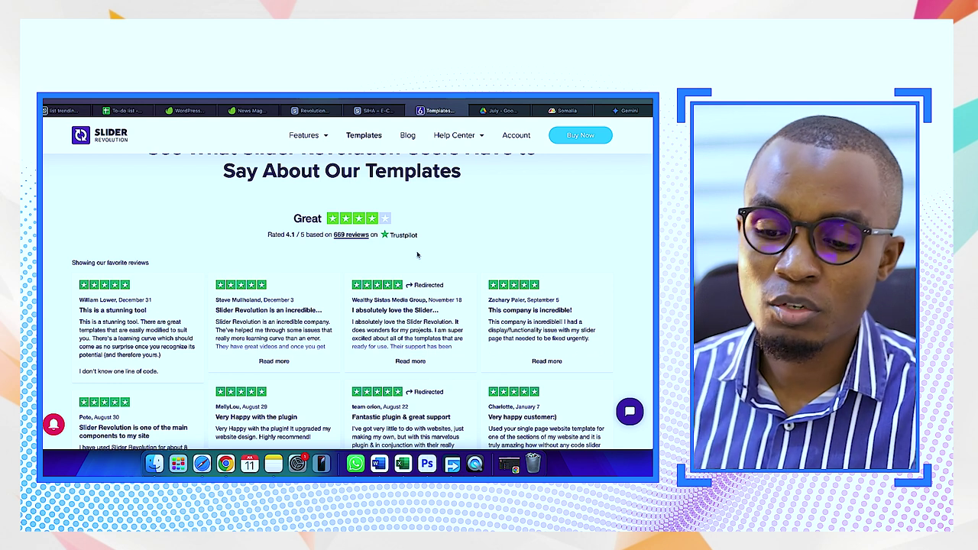
- Close the Slider Revolution website, return to the WordPress admin and open the LiteSpeed Cache dashboard
click(416, 110)
click(319, 112)
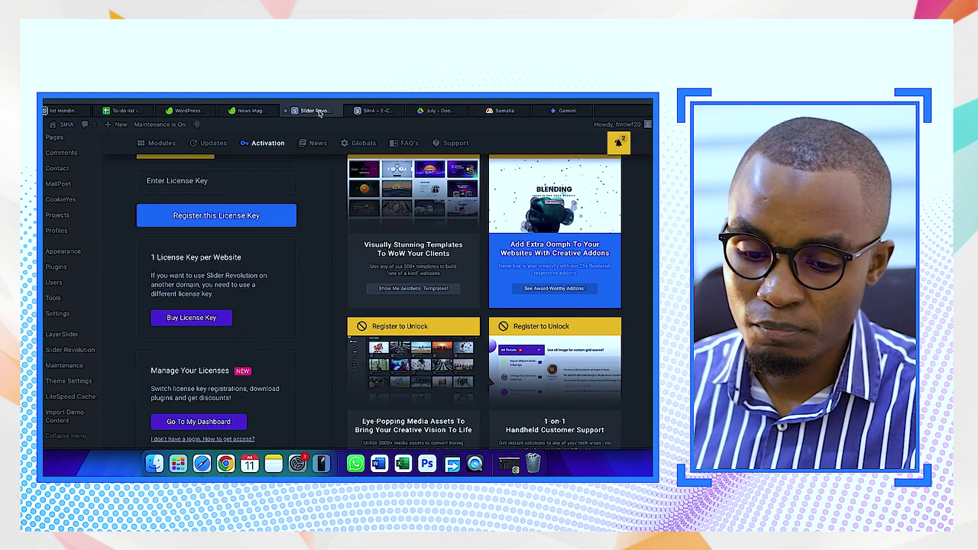
click(70, 396)
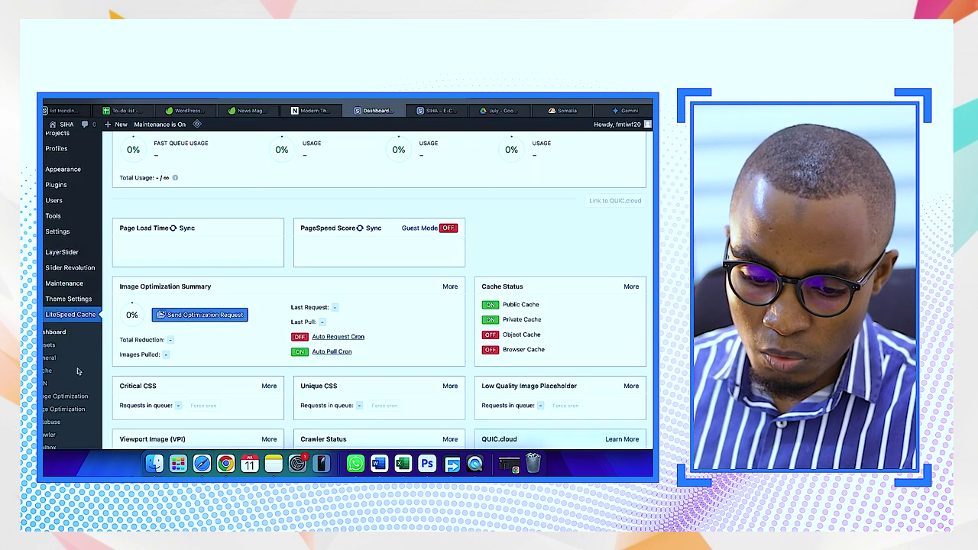
- Open the theme's Import Demo Content page and review the import notes and options
scroll(77, 372, down, 3)
scroll(62, 416, down, 1)
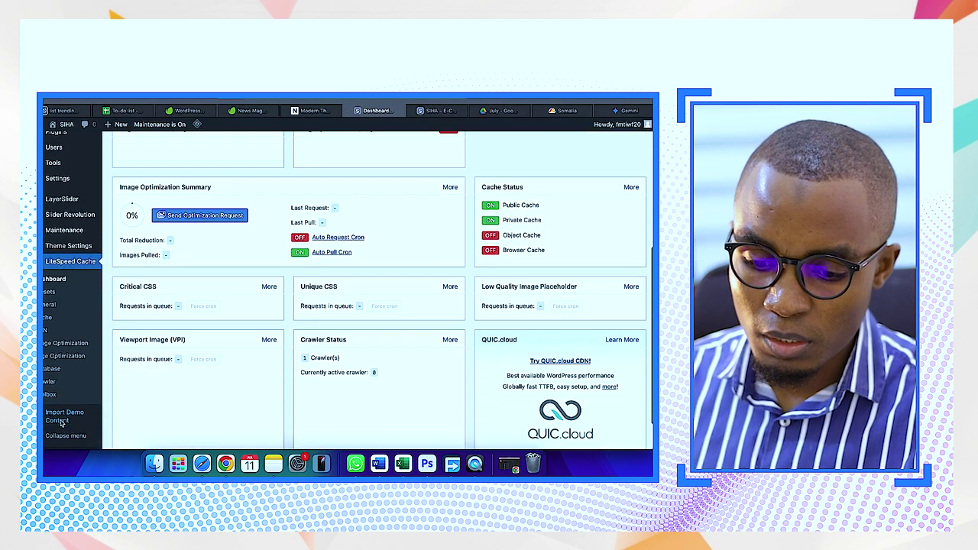
click(61, 421)
mouse_move(57, 373)
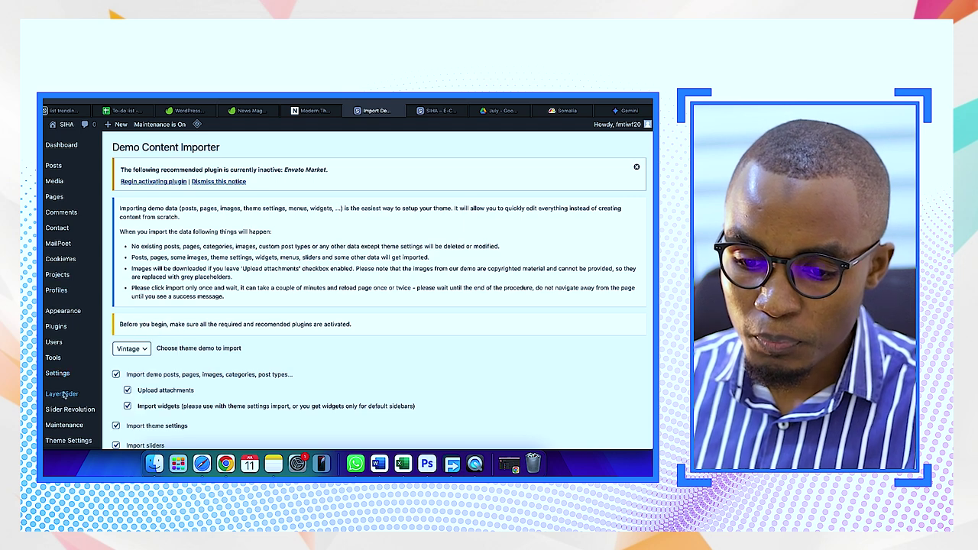
scroll(134, 388, down, 3)
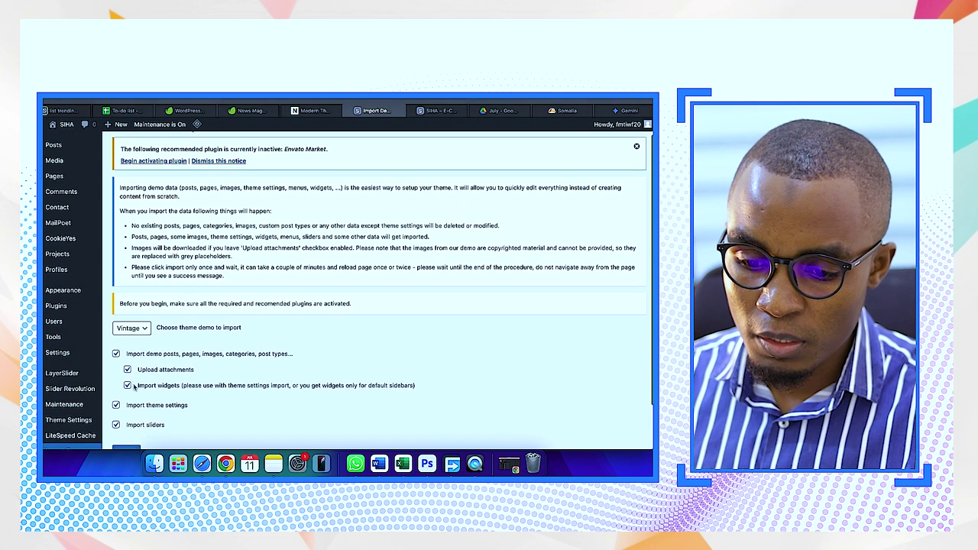
scroll(135, 388, down, 1)
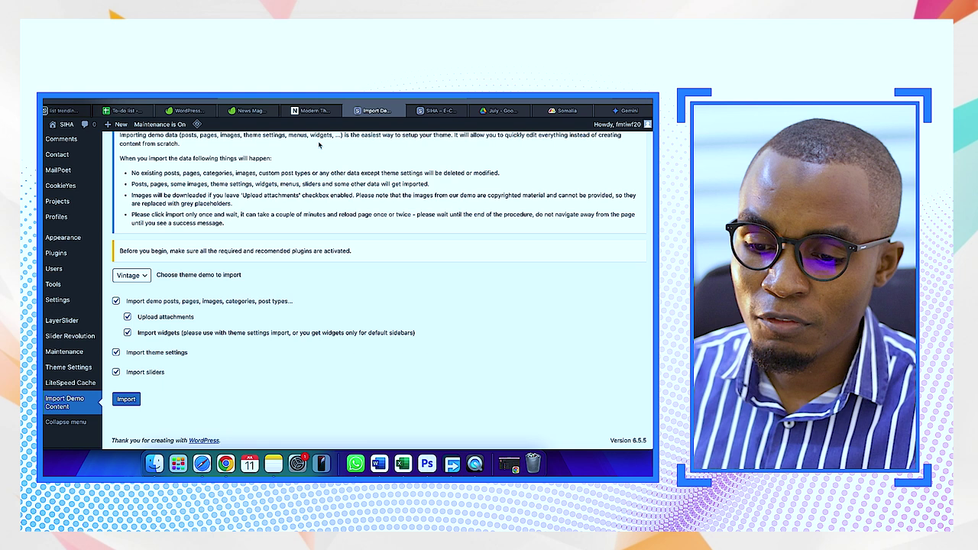
- Check the theme's live demo, then import the Modern demo with its posts, attachments, widgets, theme settings and sliders
click(311, 111)
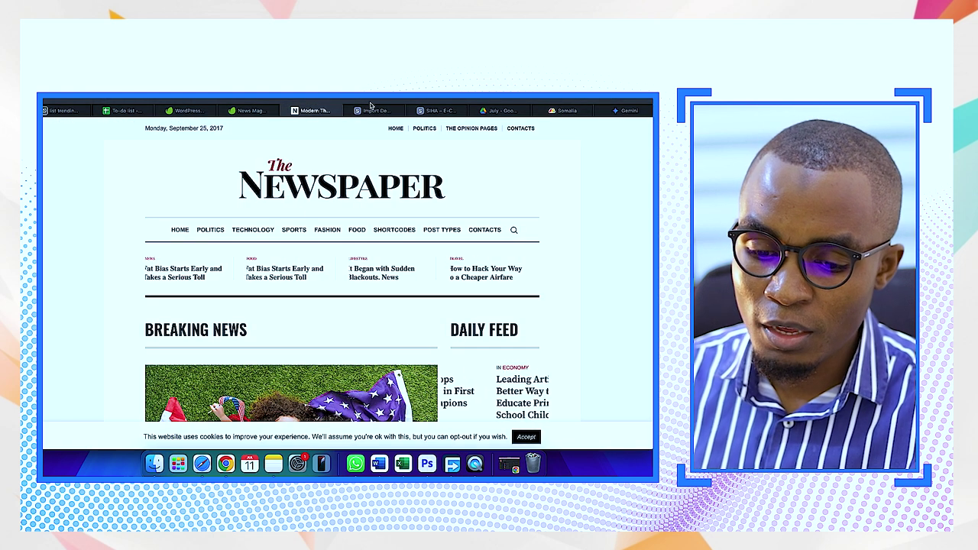
click(375, 111)
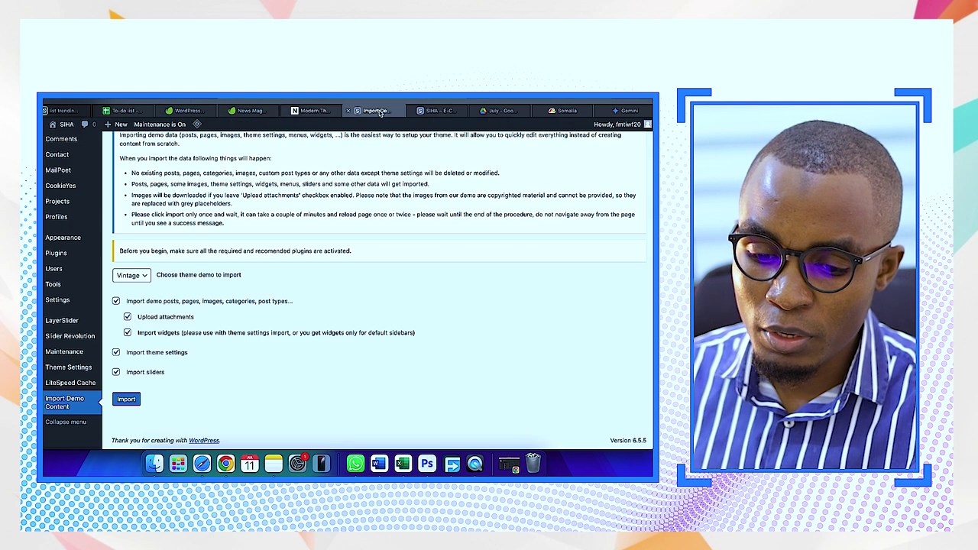
click(134, 277)
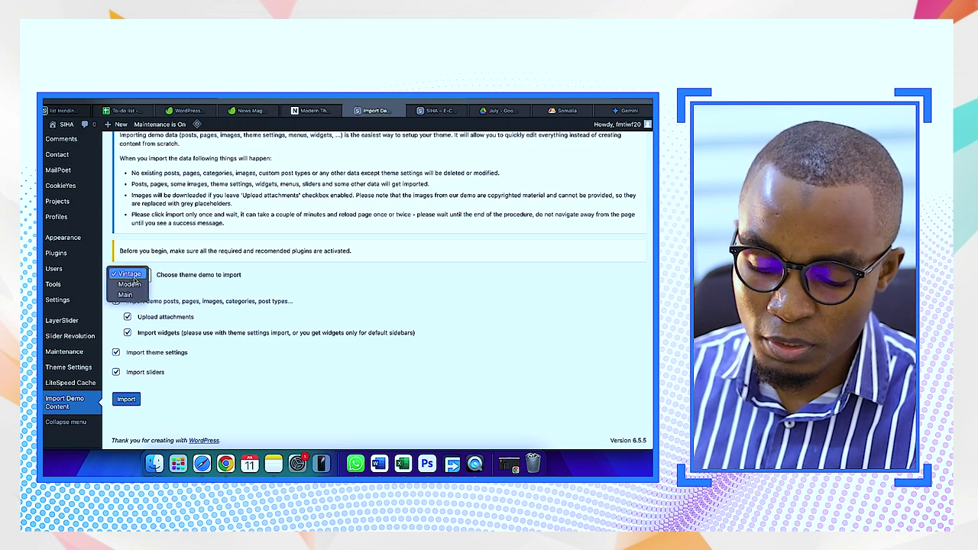
click(128, 284)
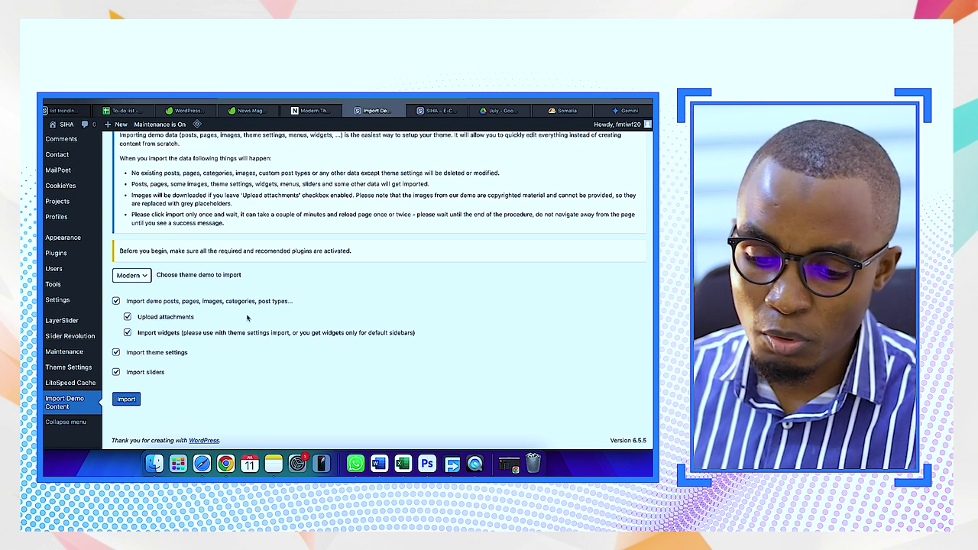
click(126, 400)
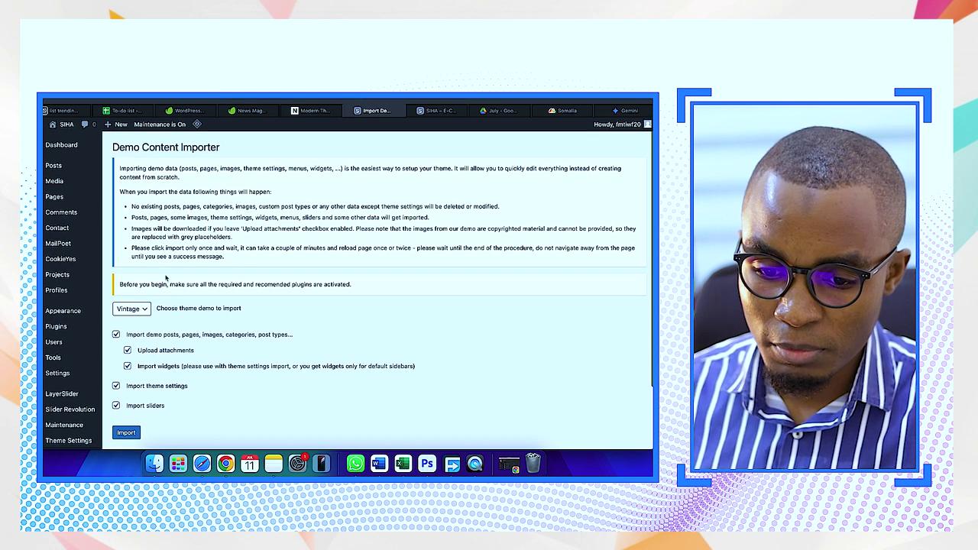
- Review the imported demo content in the site's Pages and Posts lists
mouse_move(54, 199)
click(123, 198)
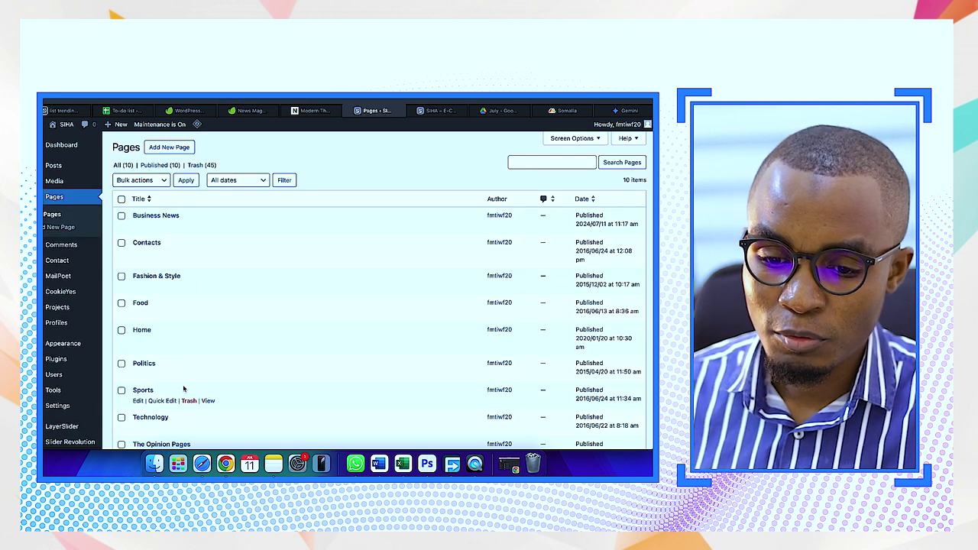
scroll(183, 385, down, 4)
scroll(183, 384, up, 5)
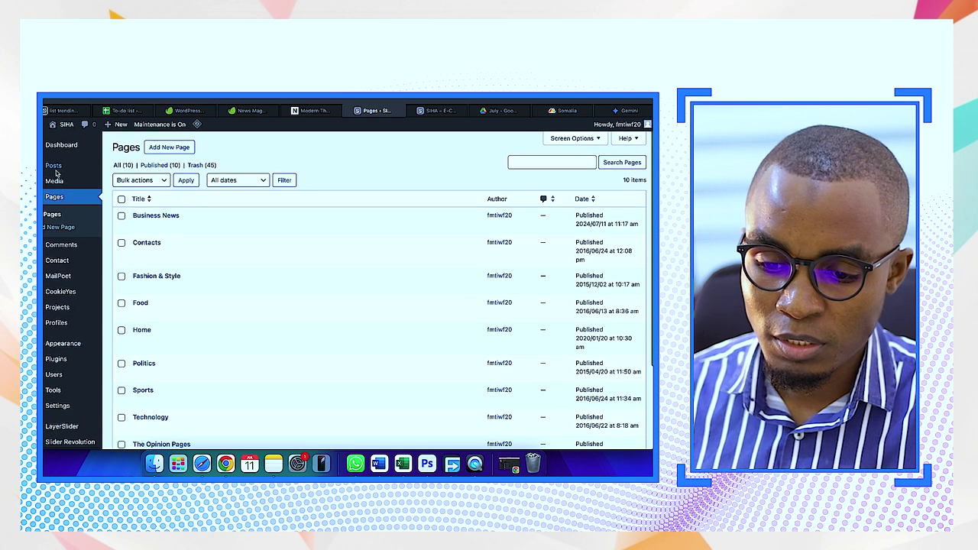
click(121, 164)
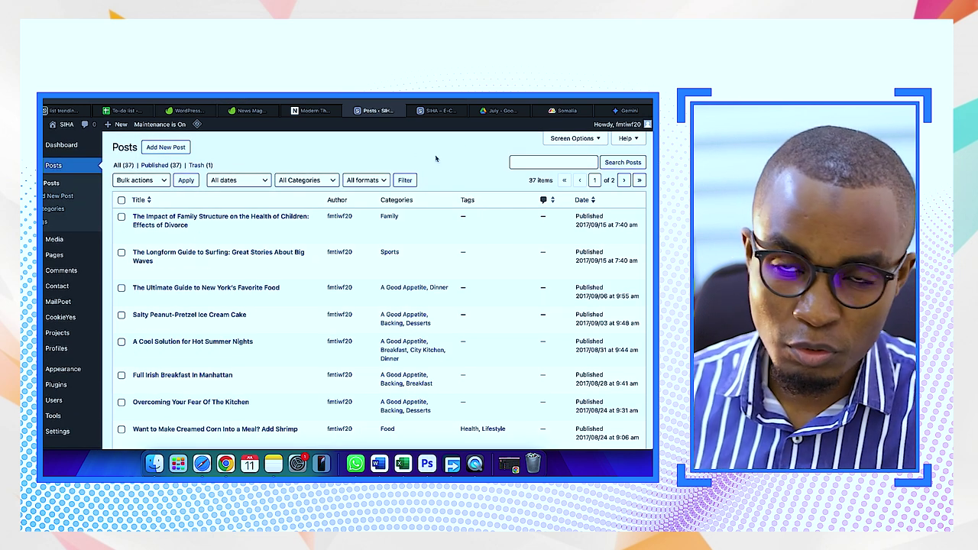
- Reload the SIHA front page and inspect the imported menu, articles and footer
click(441, 113)
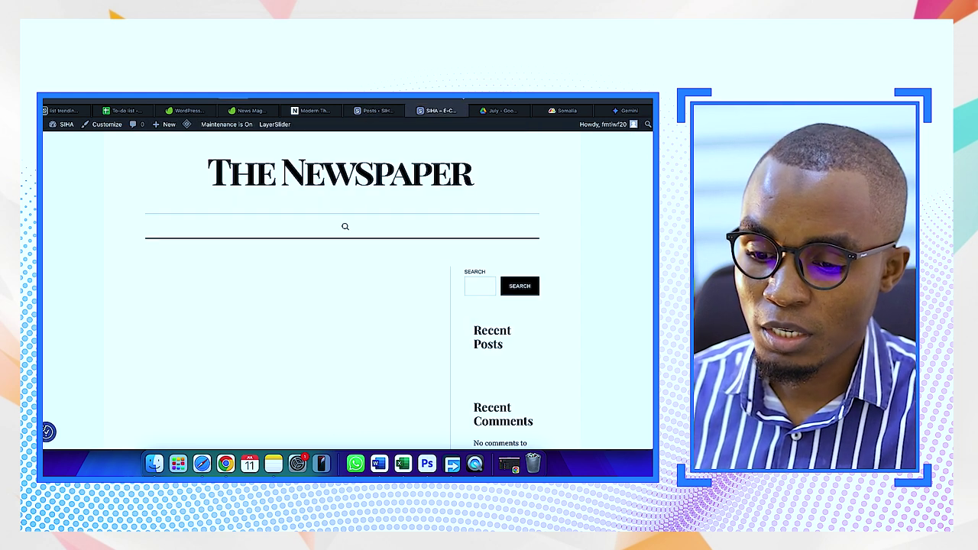
key(super+r)
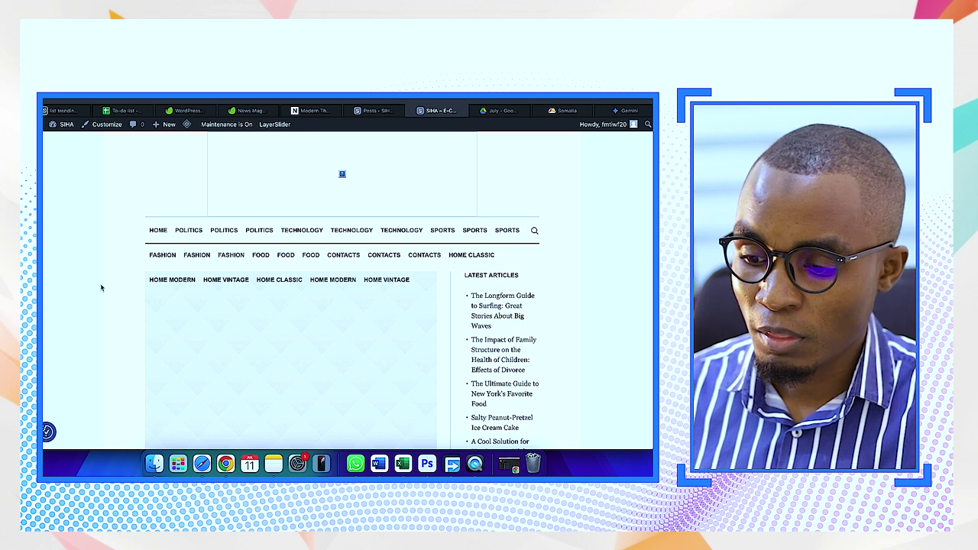
scroll(262, 343, down, 5)
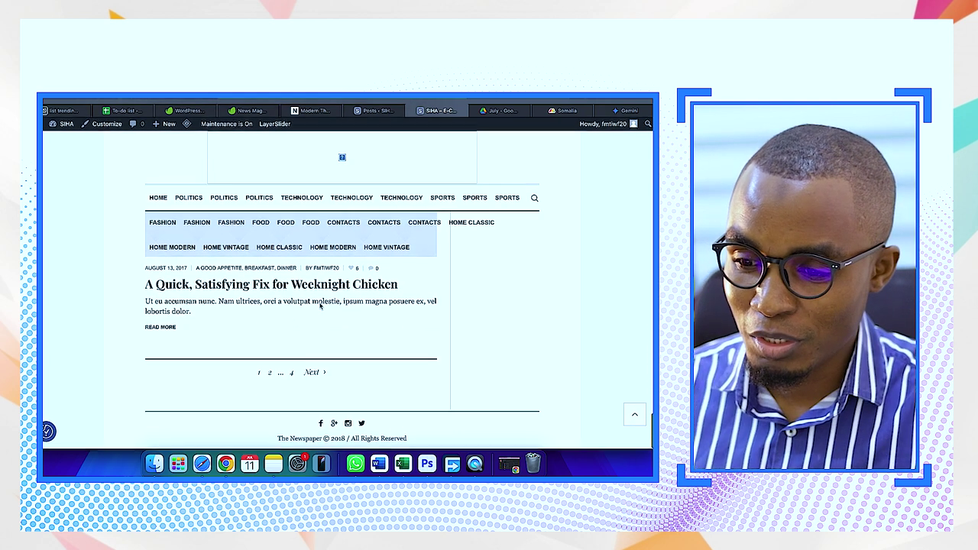
- In the Pages list, move the duplicate "The Opinion Pages" page dated 2017/08/24 to the trash
click(376, 112)
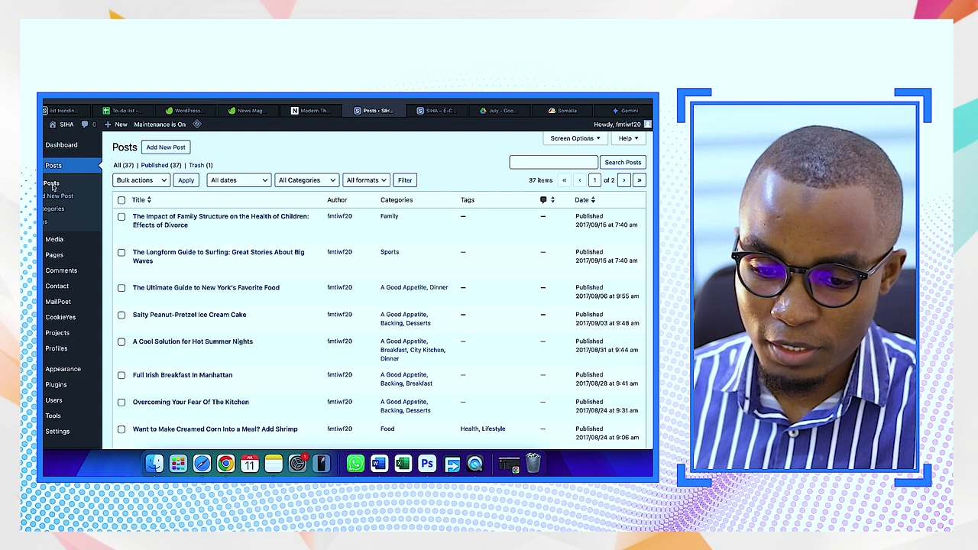
click(54, 254)
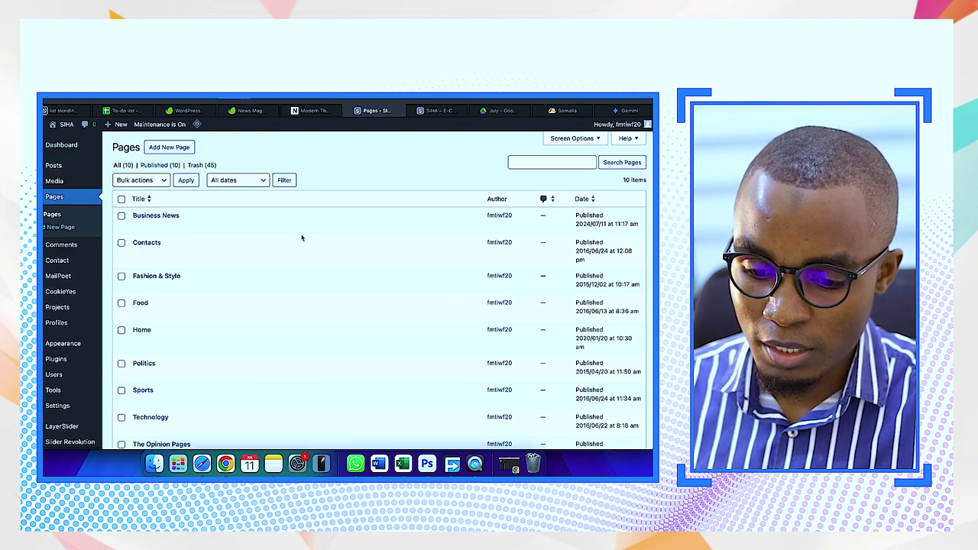
scroll(302, 238, down, 5)
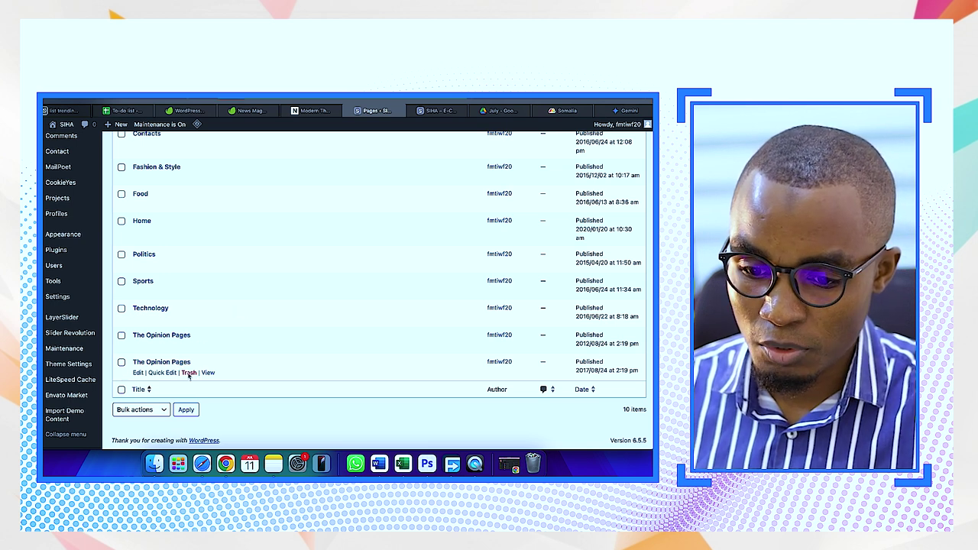
- Close the old site tab, reopen the SIHA front page in a new tab and check its Home menu links
click(429, 112)
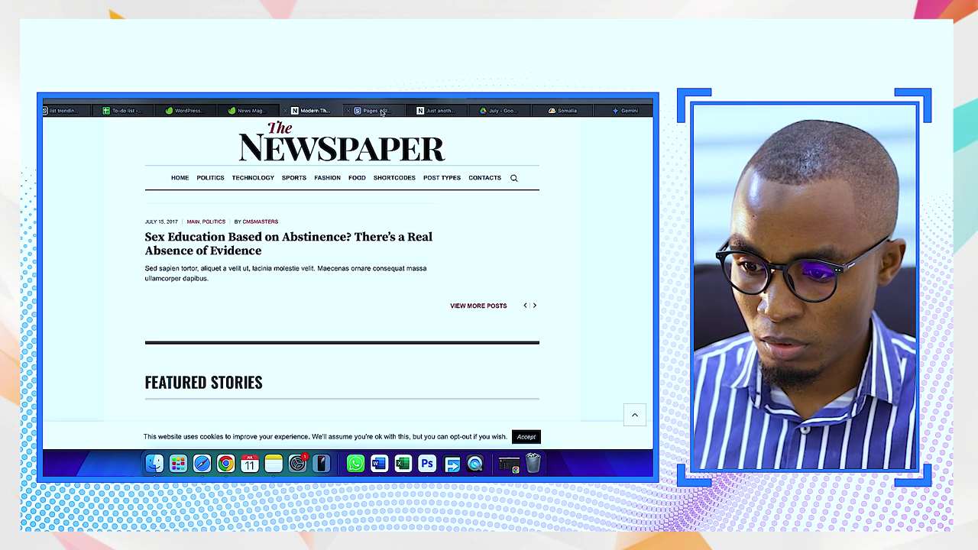
click(411, 110)
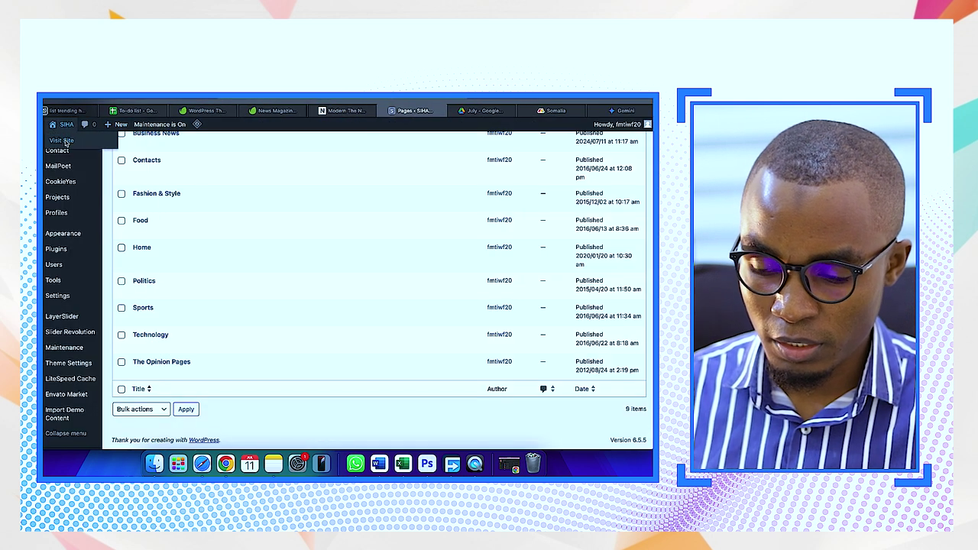
right_click(65, 142)
click(101, 147)
click(445, 110)
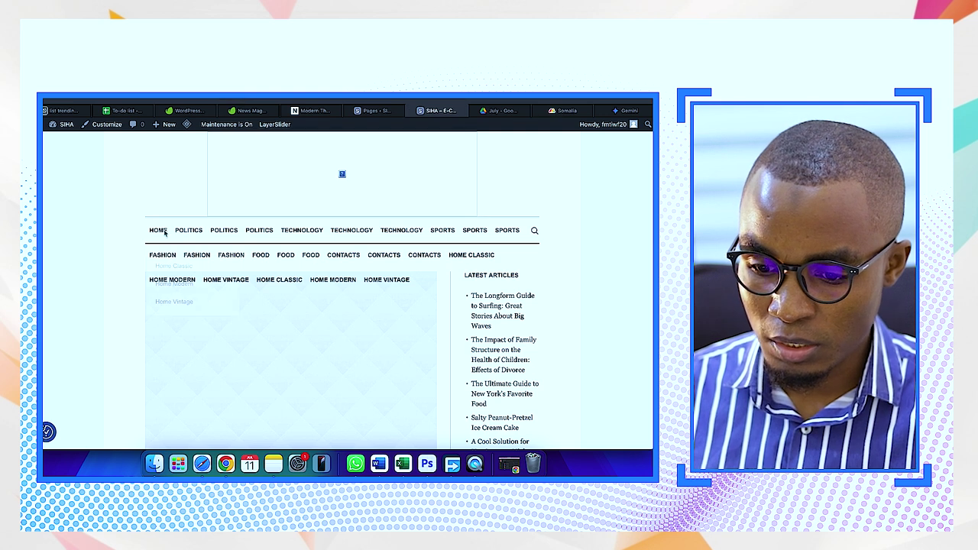
mouse_move(158, 232)
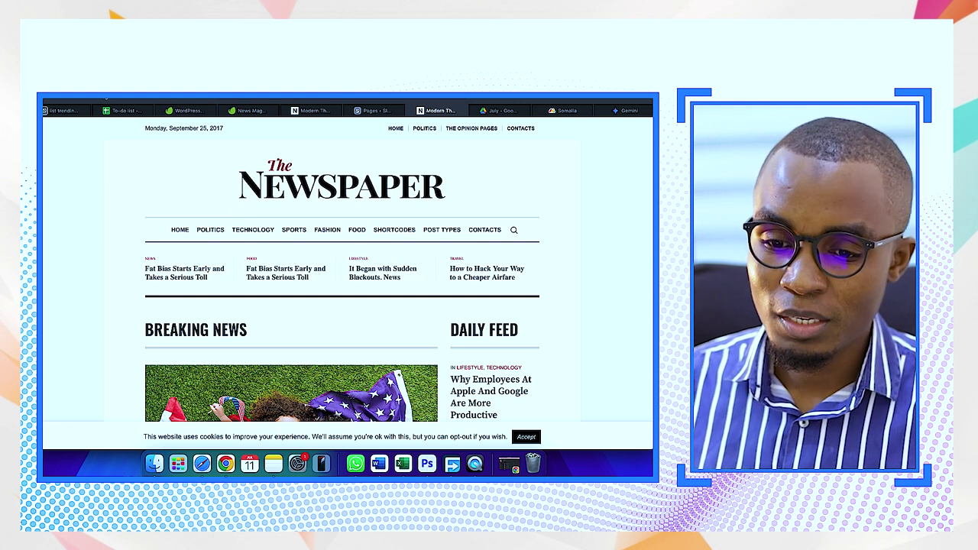
click(105, 98)
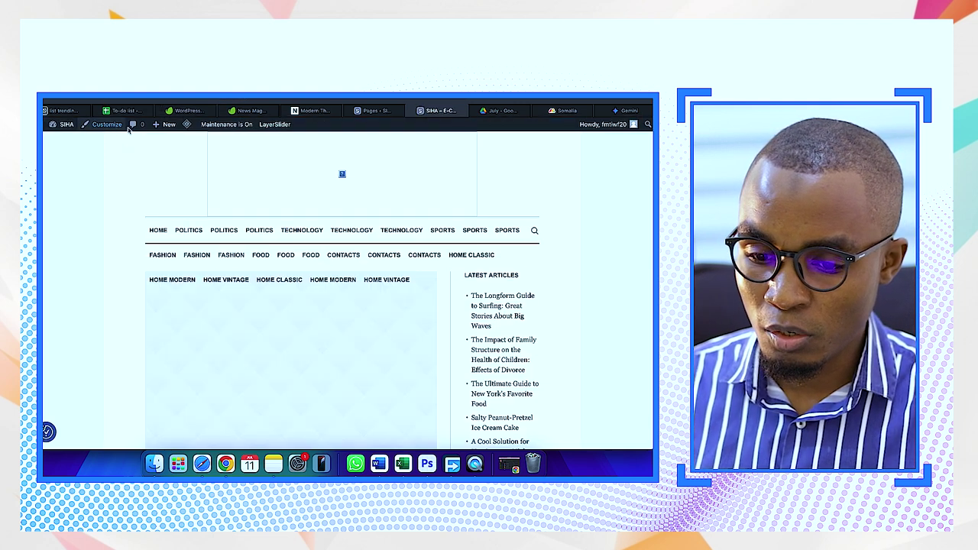
- Look through the remaining published pages in the Pages list
click(372, 110)
scroll(136, 259, up, 3)
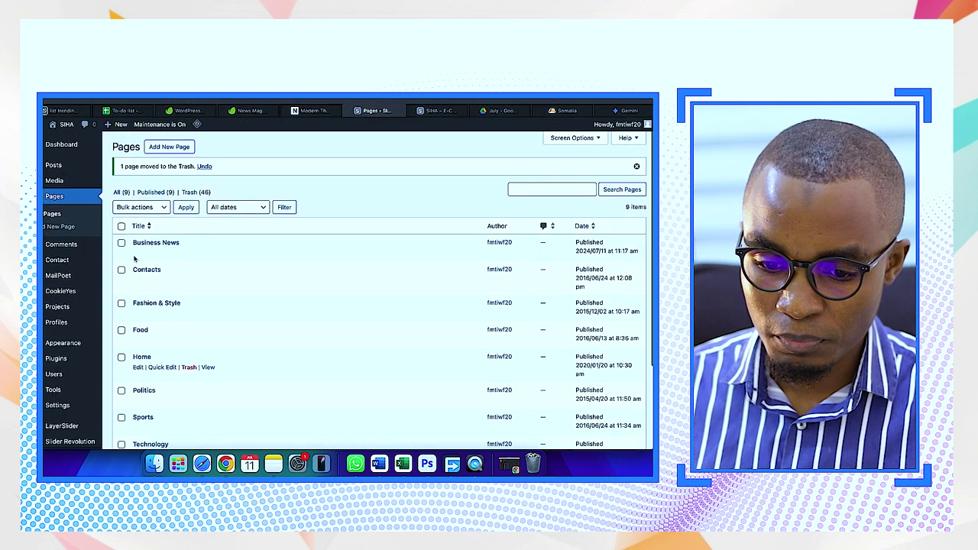
scroll(92, 290, down, 2)
mouse_move(77, 309)
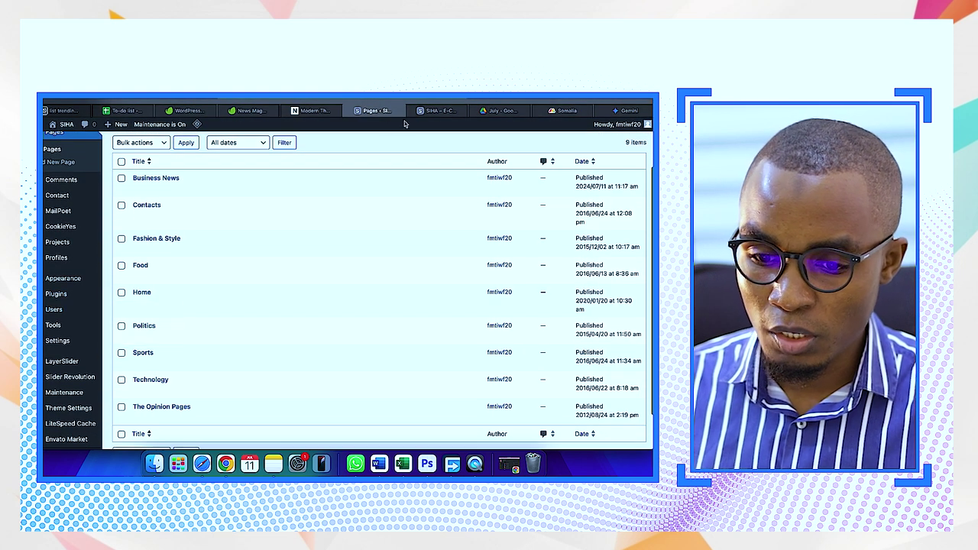
- Open the customizer from the SIHA front page and check its Homepage Settings
click(437, 110)
click(115, 125)
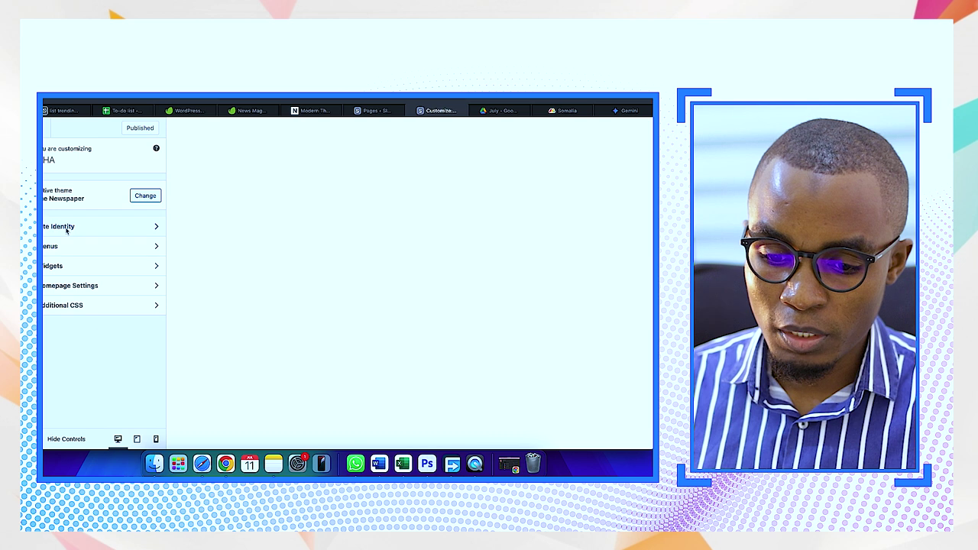
click(72, 285)
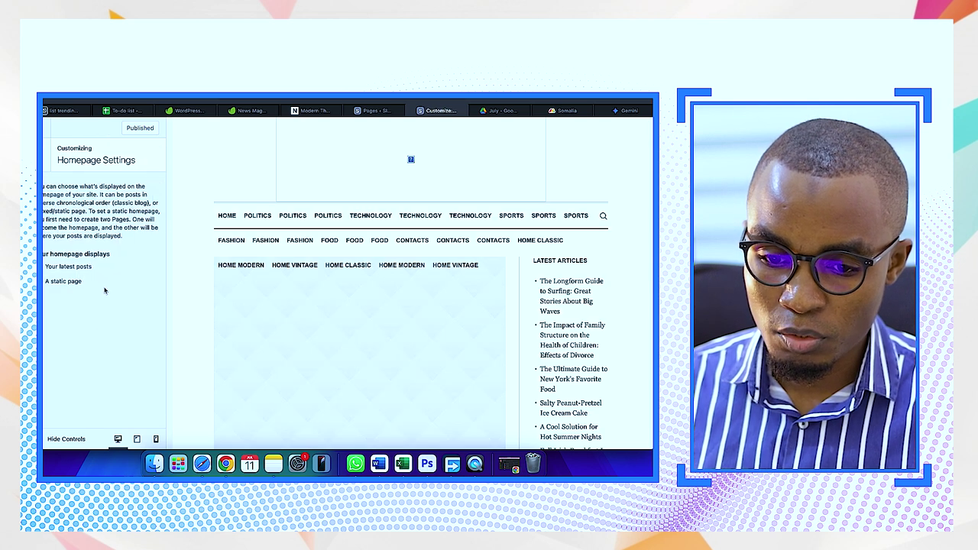
click(45, 145)
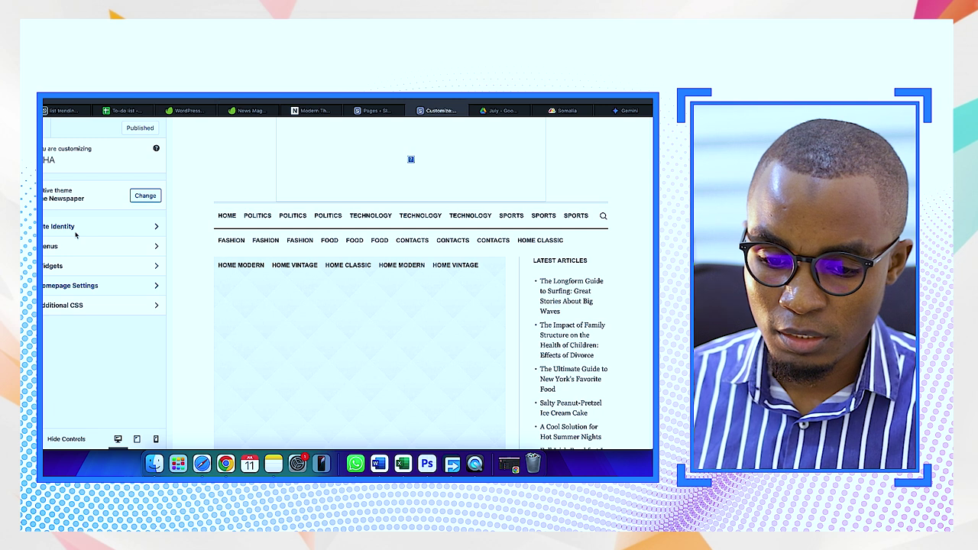
- Open the Primary Navigation menu in the customizer and examine its items for duplicates and invalid entries
click(69, 246)
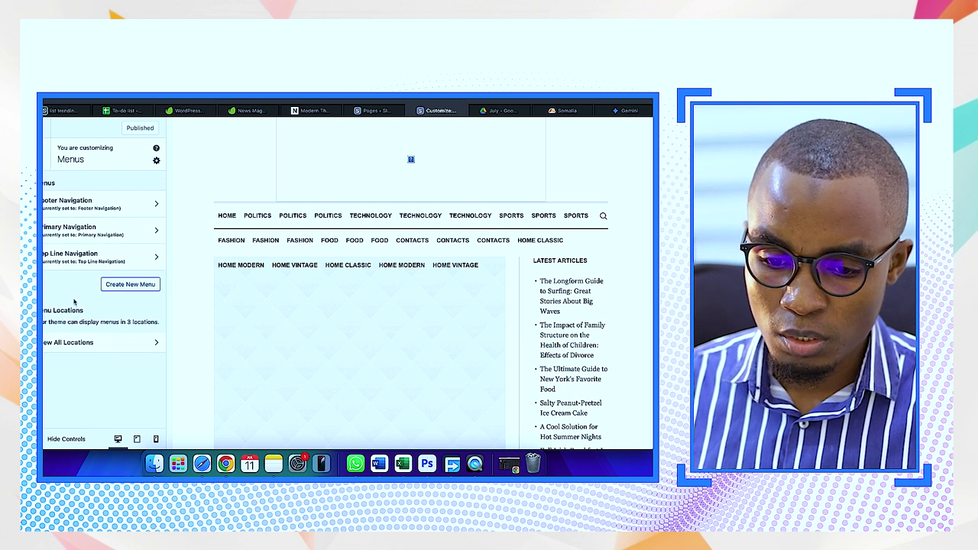
click(97, 230)
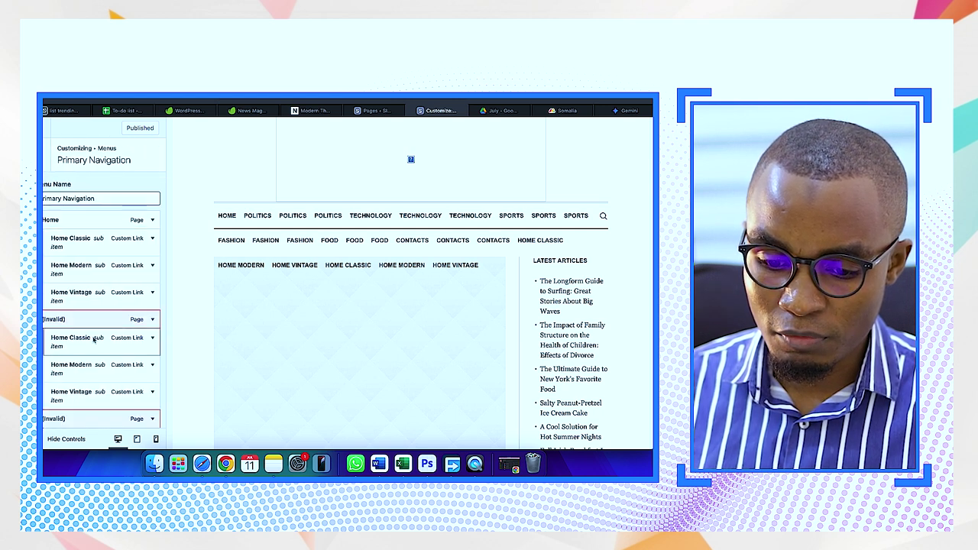
scroll(92, 339, down, 1)
scroll(93, 339, down, 3)
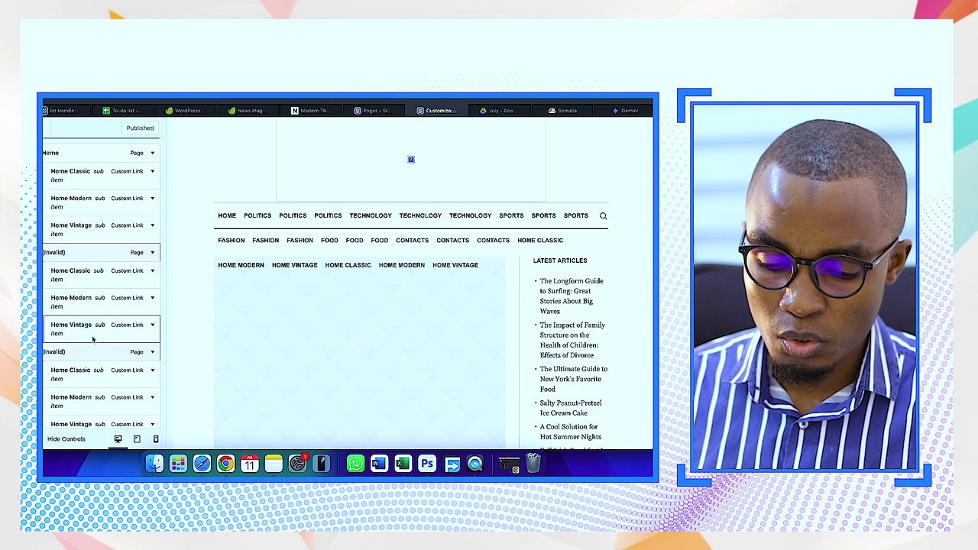
scroll(92, 338, down, 2)
scroll(92, 339, up, 4)
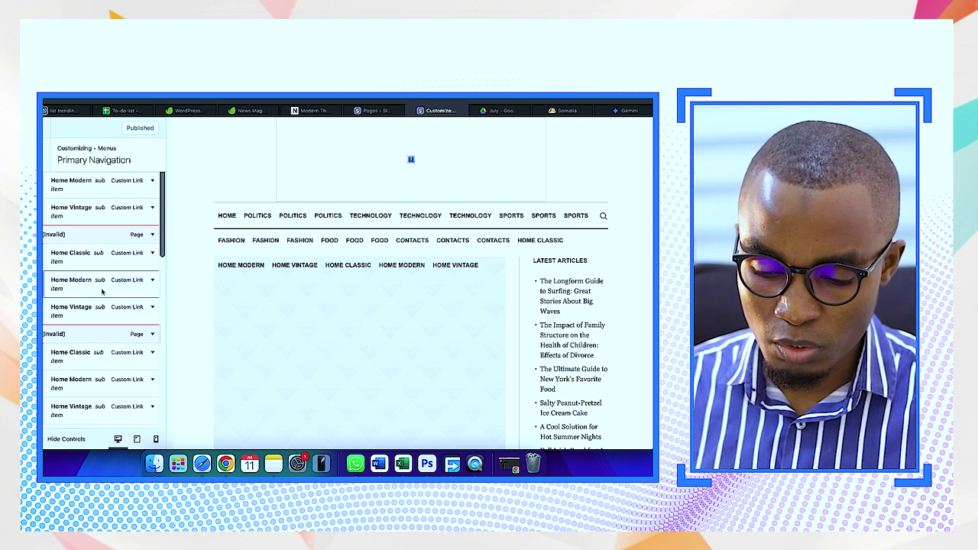
scroll(95, 288, up, 3)
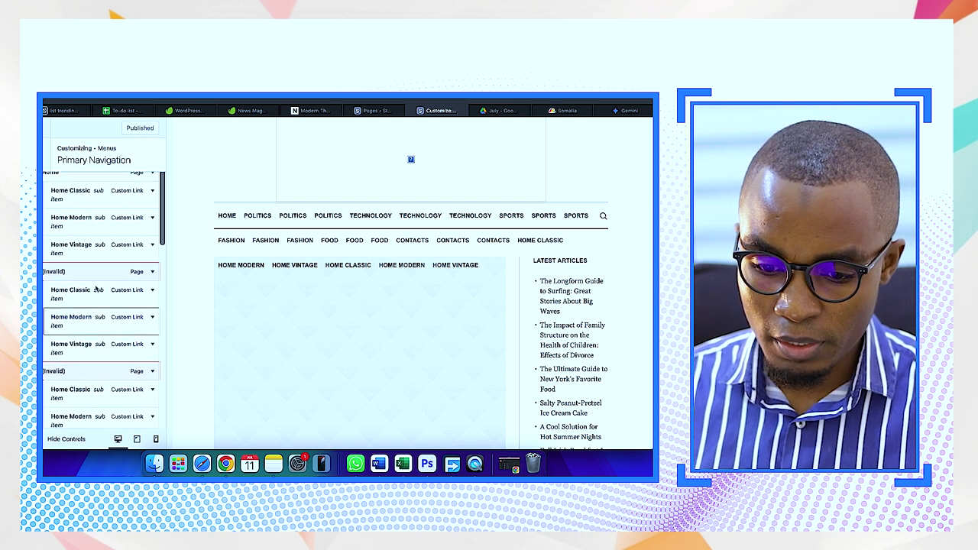
scroll(96, 288, down, 1)
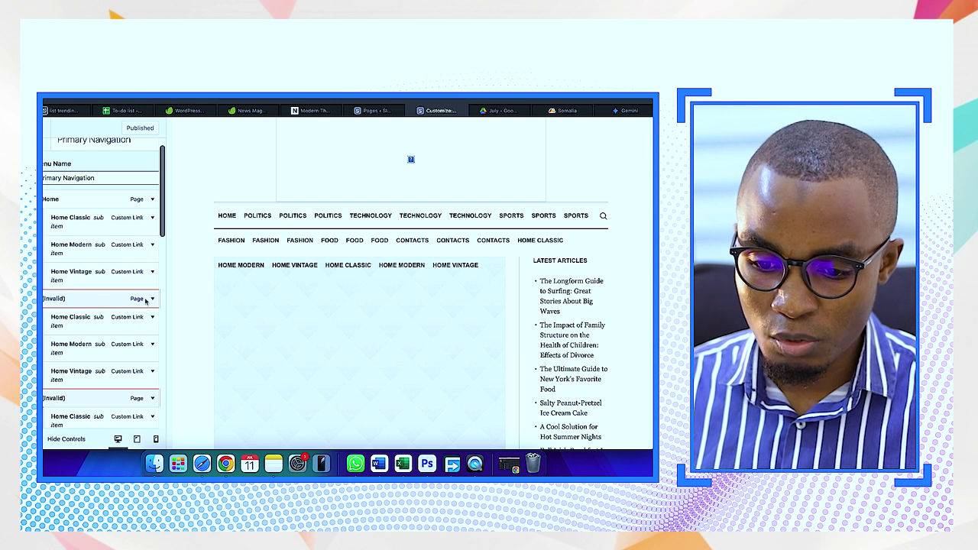
- Remove the first invalid Home item from Primary Navigation along with its Home Classic, Home Modern and Home Vintage sub-items
scroll(145, 300, down, 2)
click(153, 265)
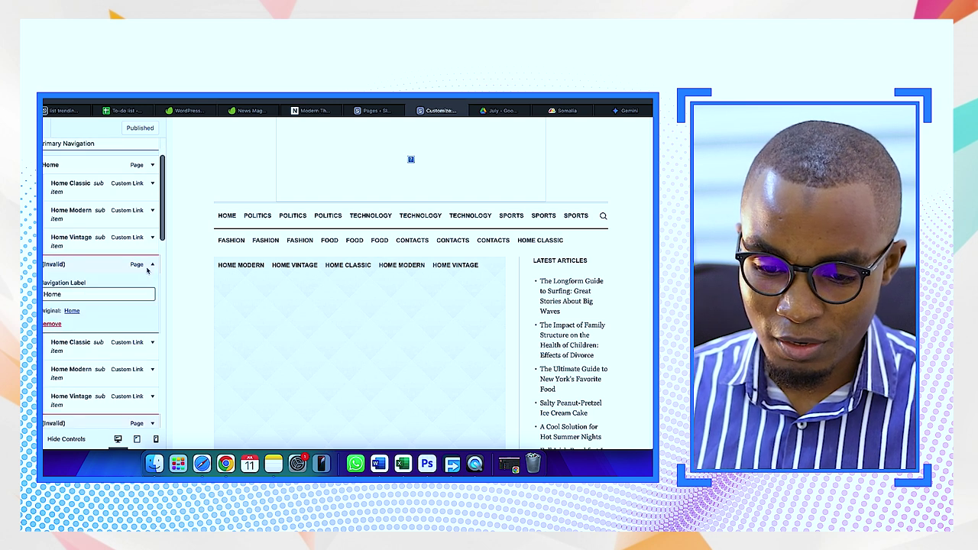
click(53, 324)
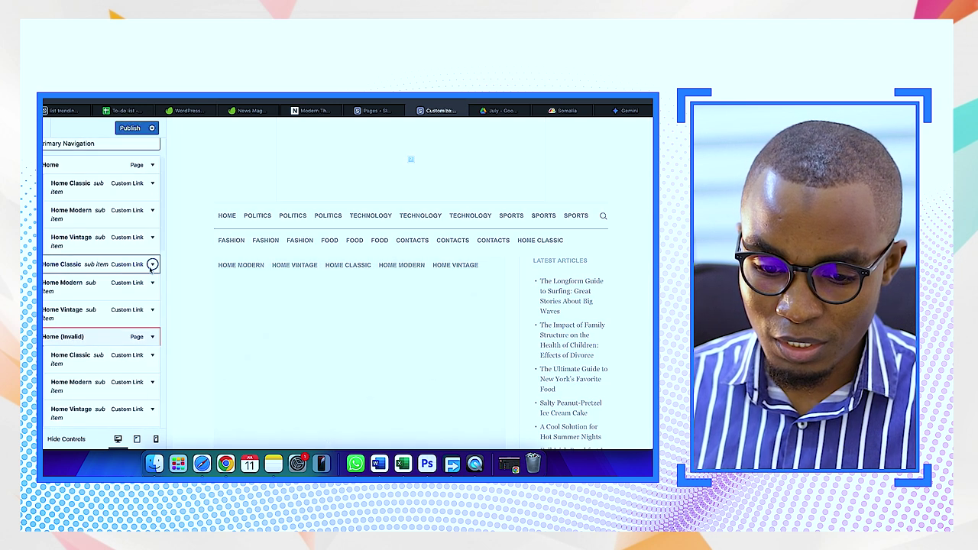
click(153, 264)
click(52, 338)
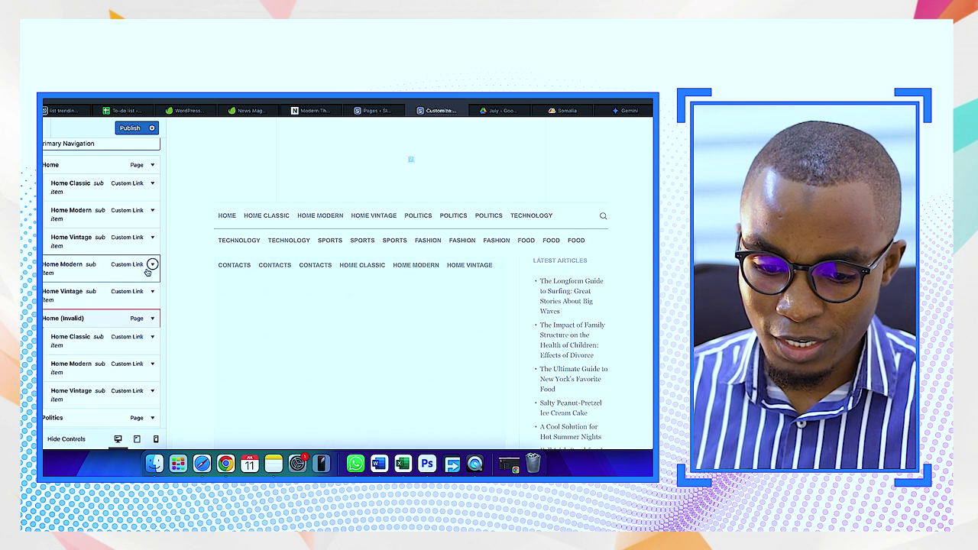
click(152, 265)
click(52, 345)
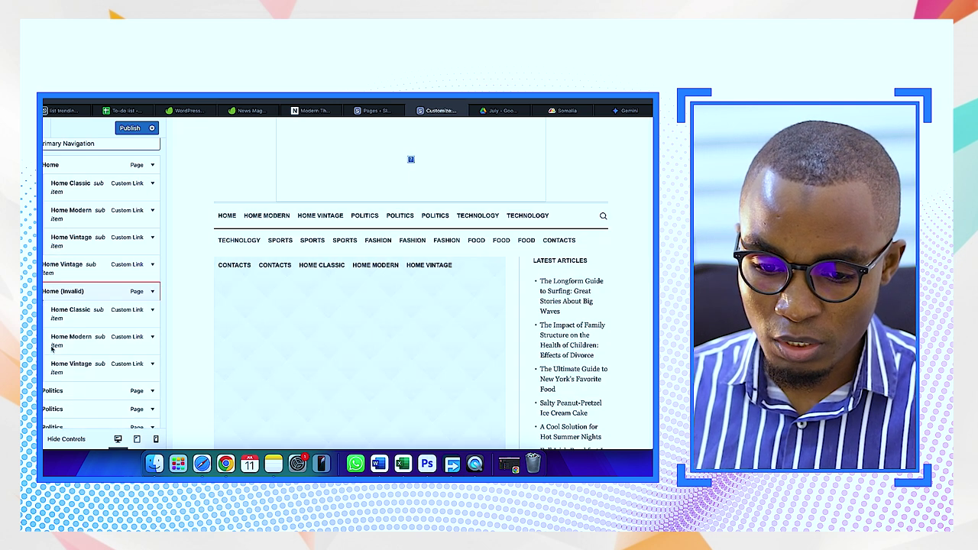
click(152, 264)
click(52, 345)
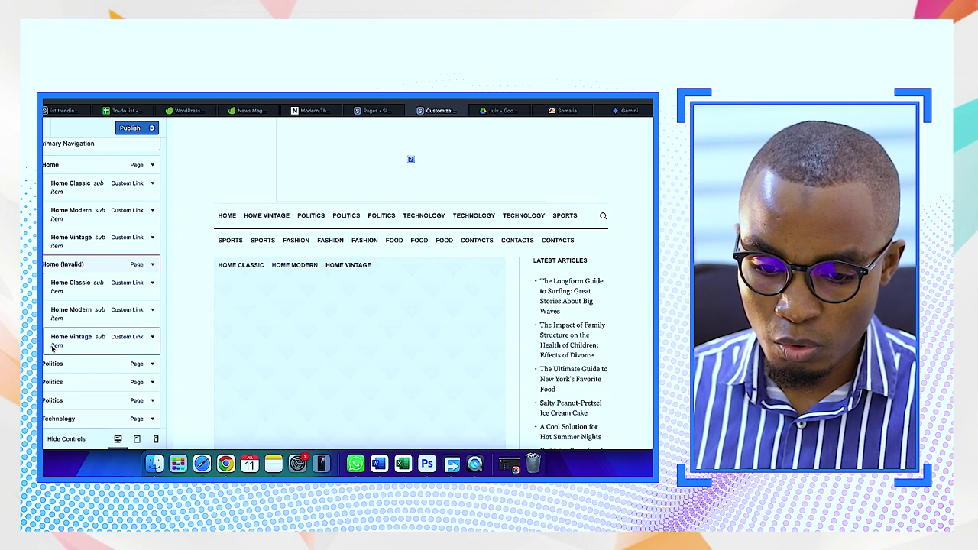
- Remove the remaining invalid Home item from Primary Navigation together with its Home Classic, Home Modern and Home Vintage sub-items
click(152, 264)
click(52, 315)
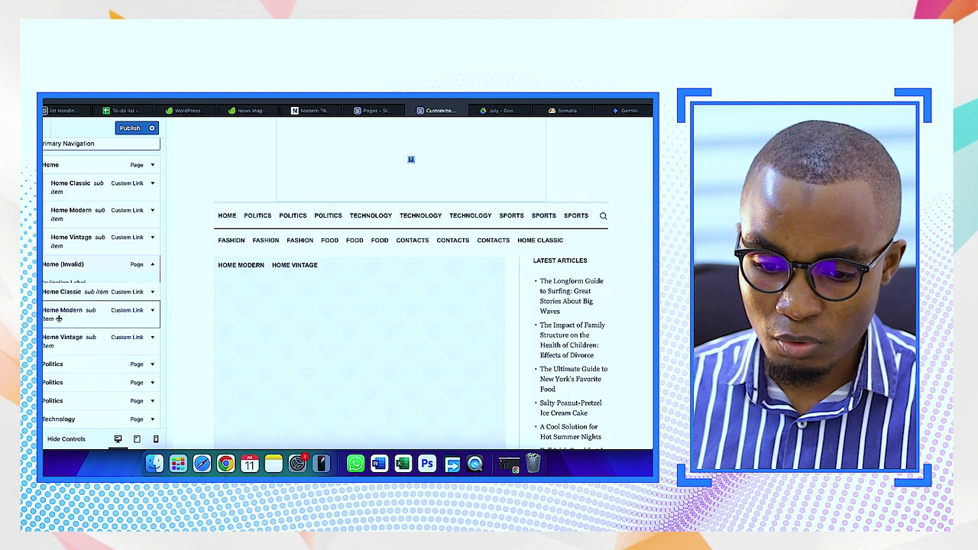
click(151, 264)
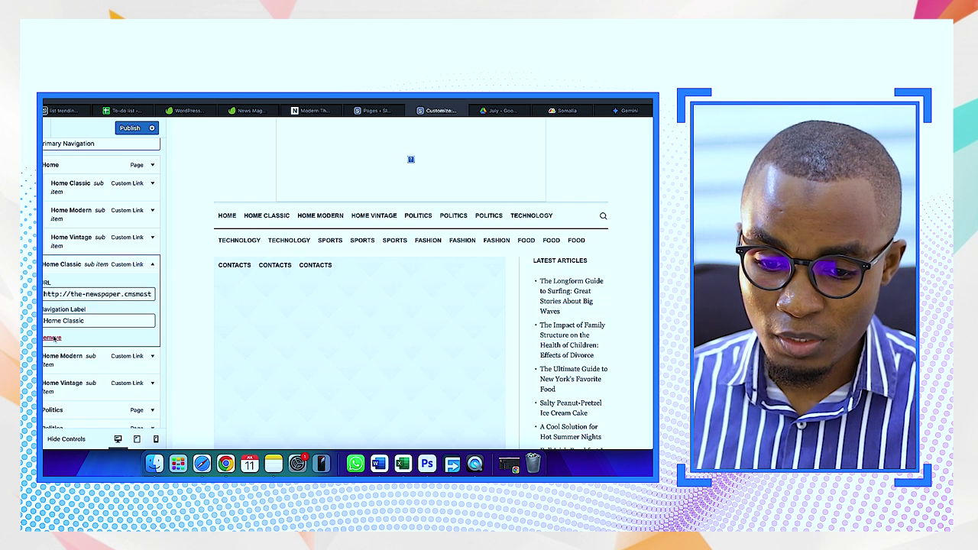
click(52, 337)
click(152, 265)
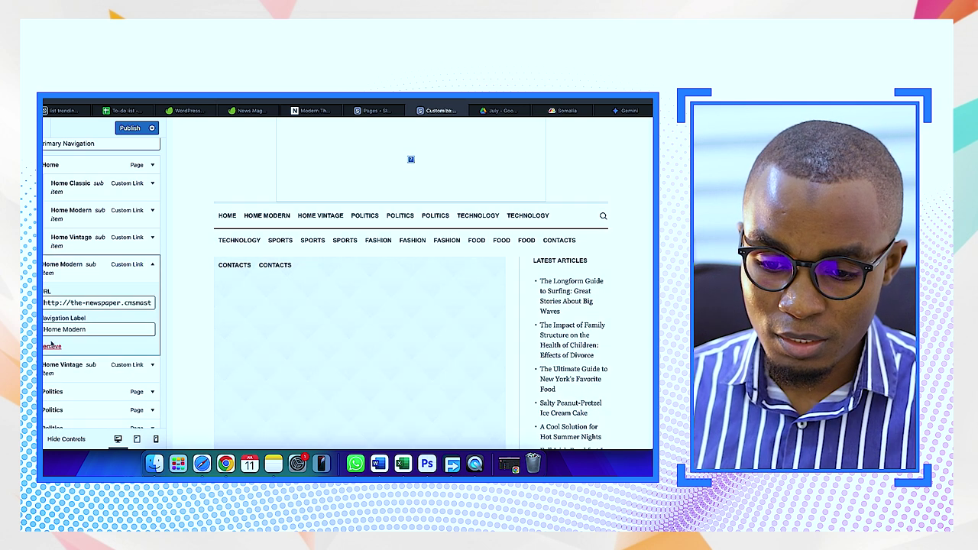
click(52, 345)
click(152, 264)
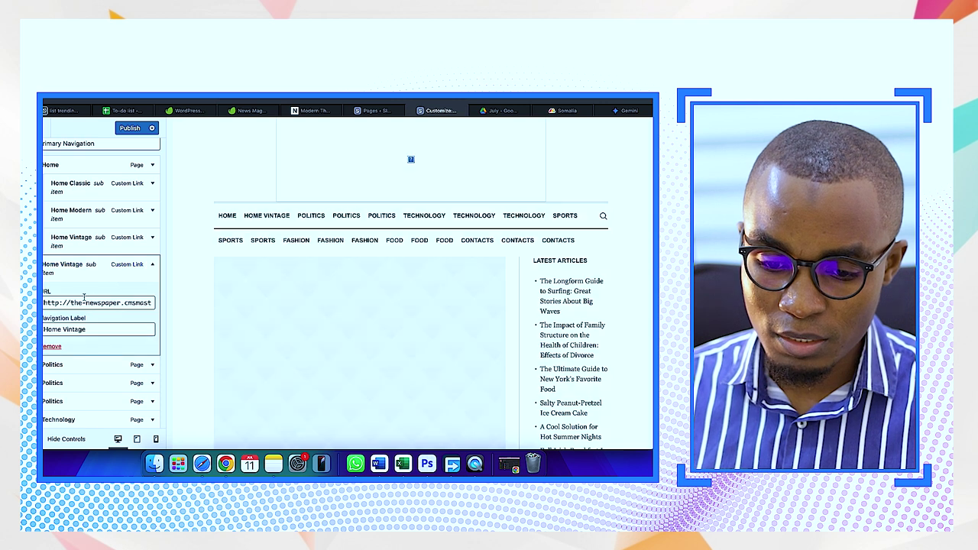
click(52, 346)
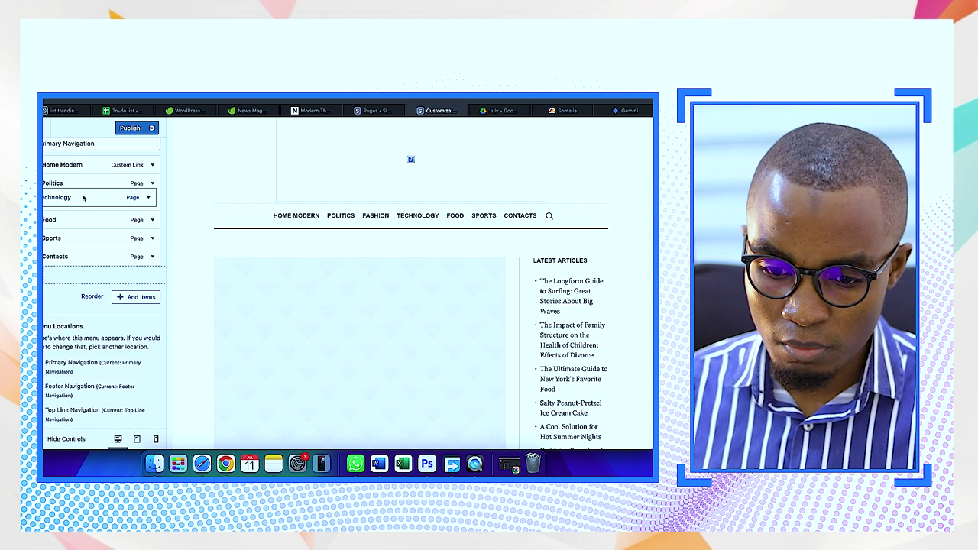
- Place the Technology item between Fashion and Food in the Primary Navigation menu
drag(90, 197, 87, 223)
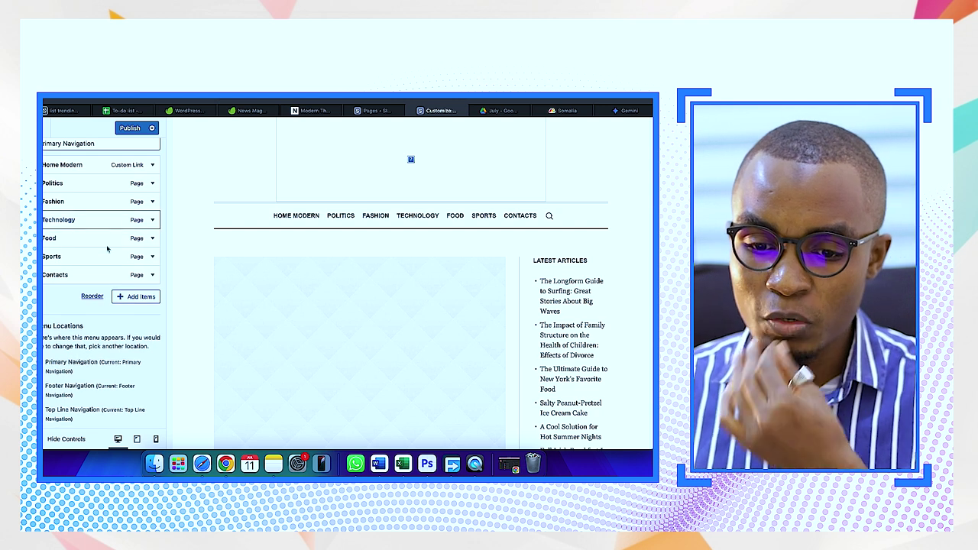
- Change the navigation label of the Home Modern menu item to "Home" and publish the customizer changes
click(84, 167)
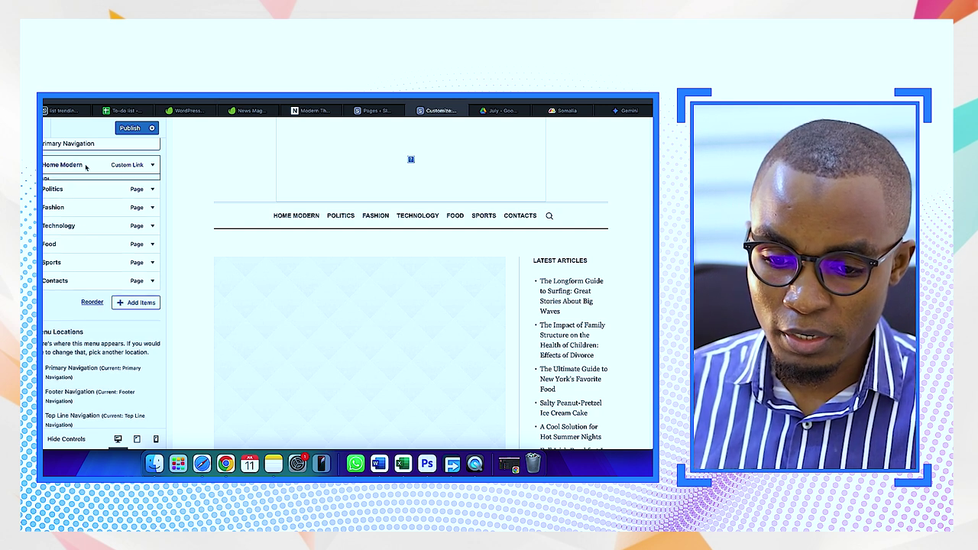
click(88, 222)
key(BackSpace)
key(BackSpace)
key(BackSpace)
key(BackSpace)
key(BackSpace)
key(BackSpace)
key(BackSpace)
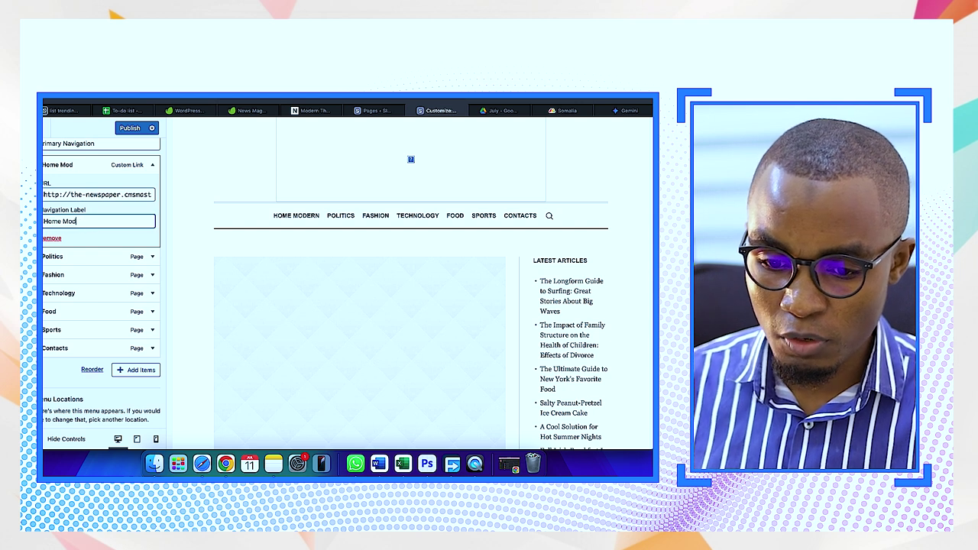
click(130, 127)
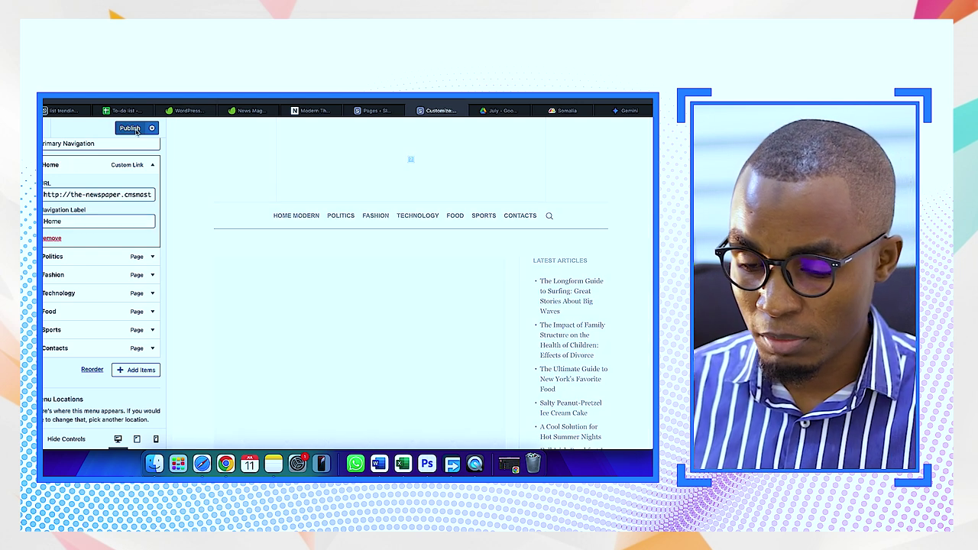
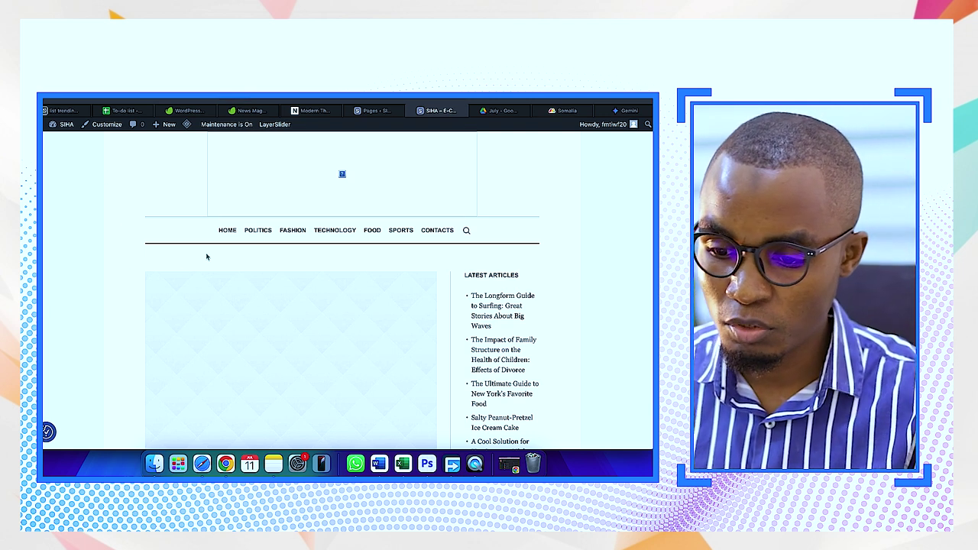
- Review the published menu and articles on the SIHA front page, and check the Politics page
scroll(207, 257, down, 10)
scroll(206, 257, down, 15)
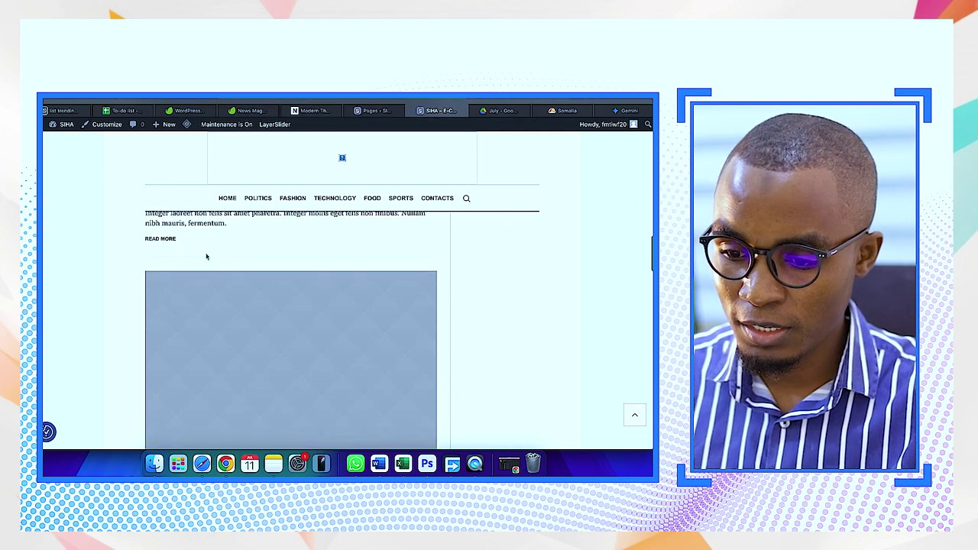
scroll(206, 257, down, 10)
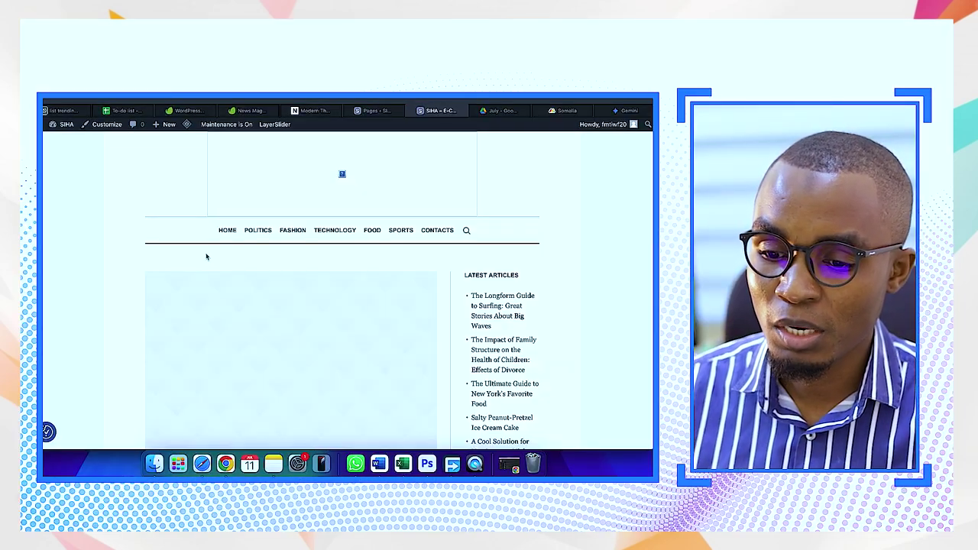
scroll(248, 259, down, 2)
scroll(246, 257, up, 2)
click(258, 232)
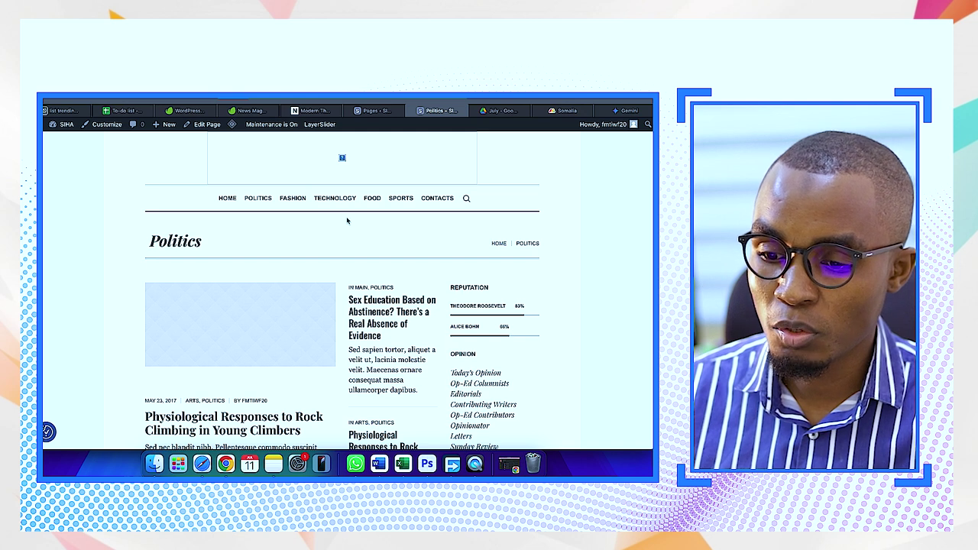
scroll(292, 293, down, 3)
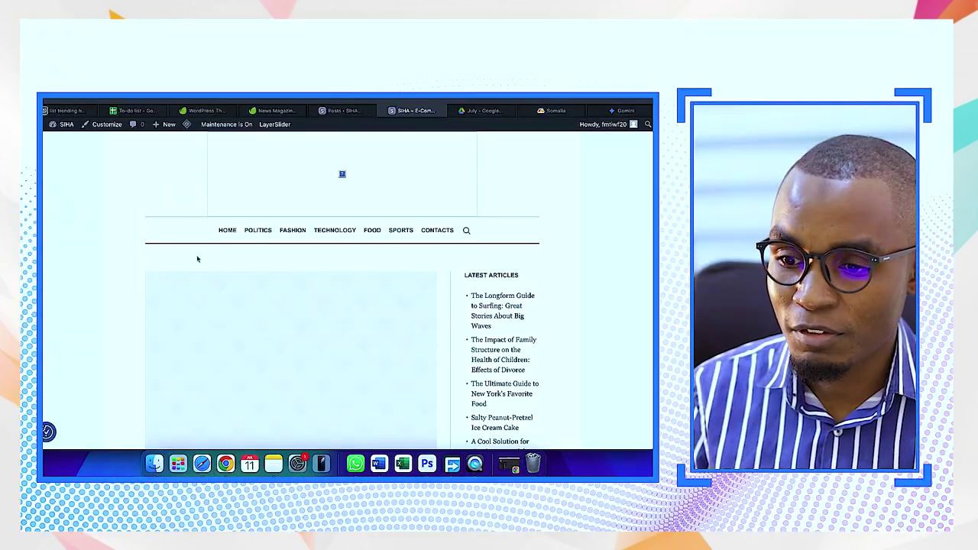
- Compare the articles shown on the SIHA front page with the entries in the Posts list
scroll(194, 329, down, 5)
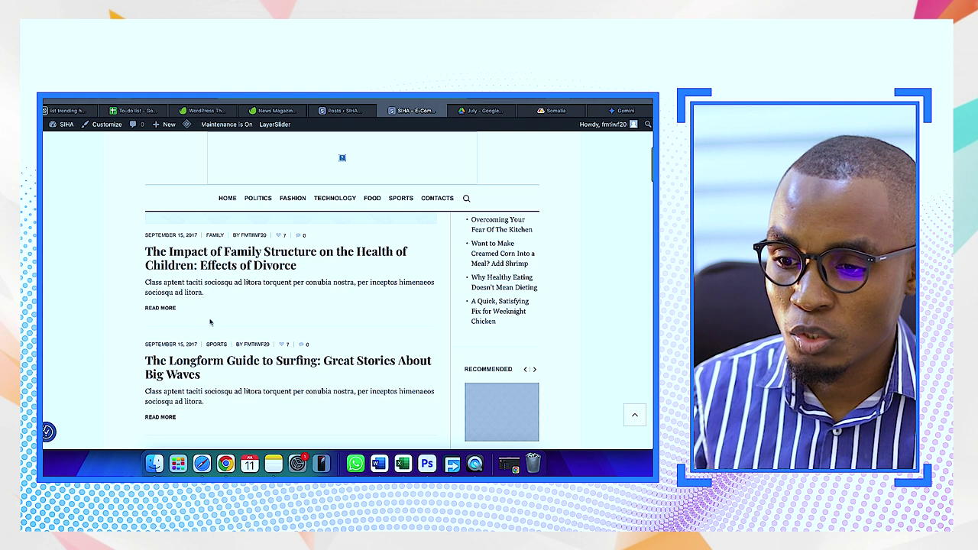
click(354, 111)
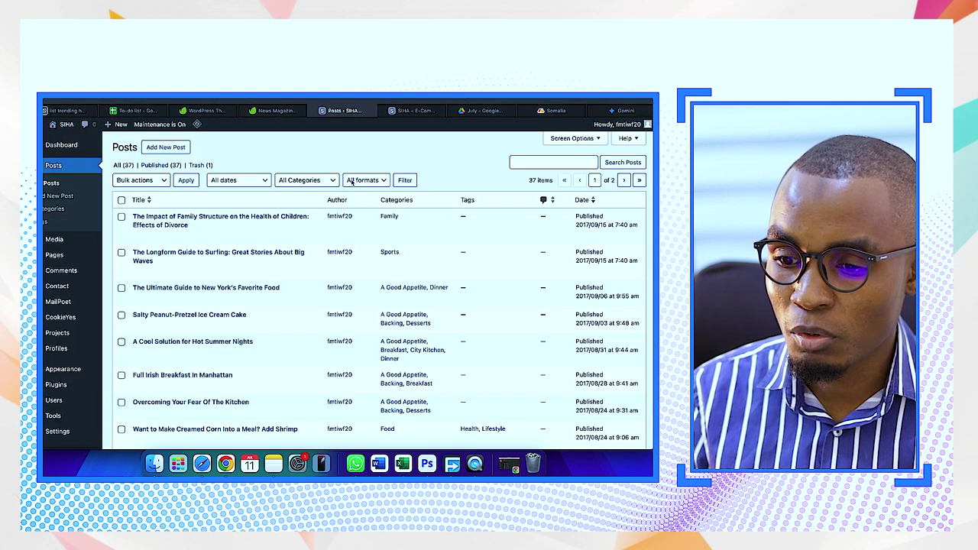
click(412, 111)
scroll(277, 198, up, 2)
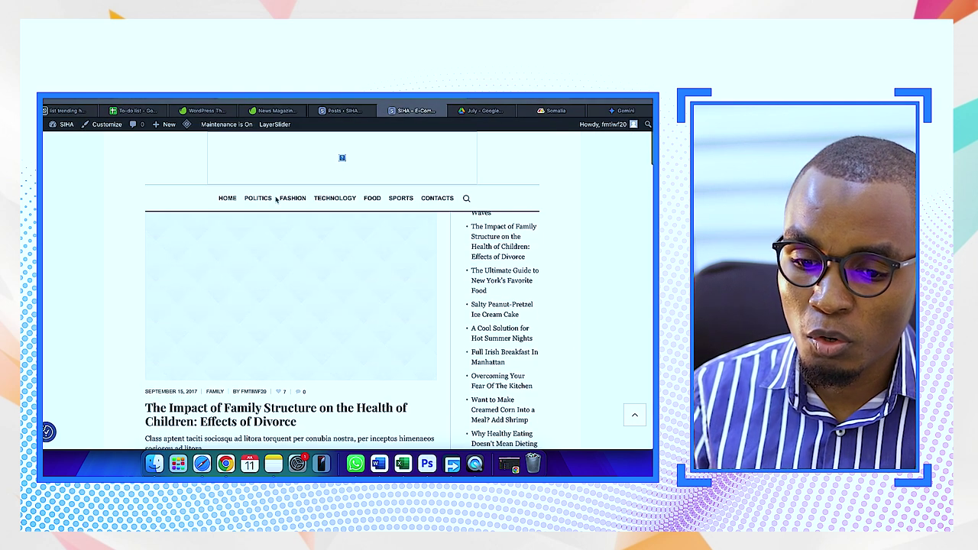
click(360, 114)
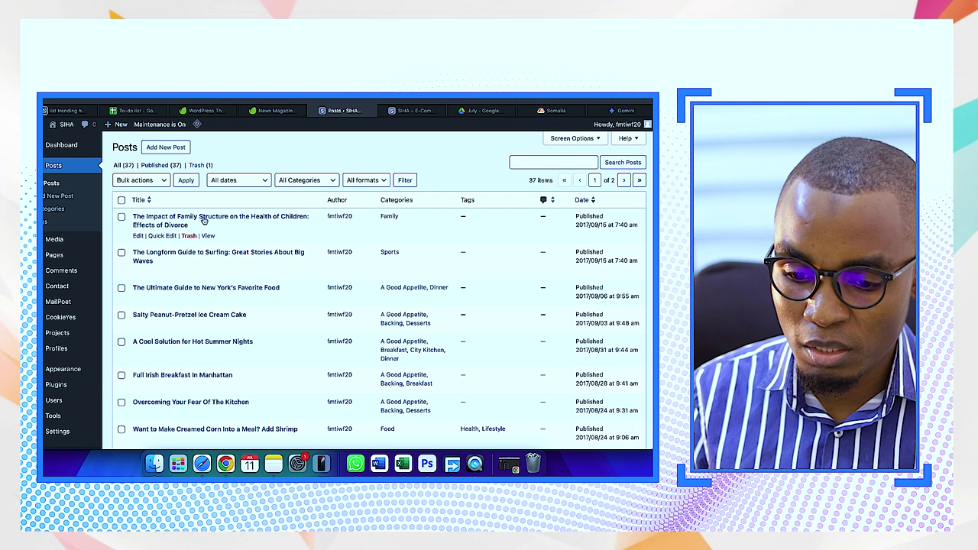
mouse_move(82, 301)
scroll(84, 367, down, 1)
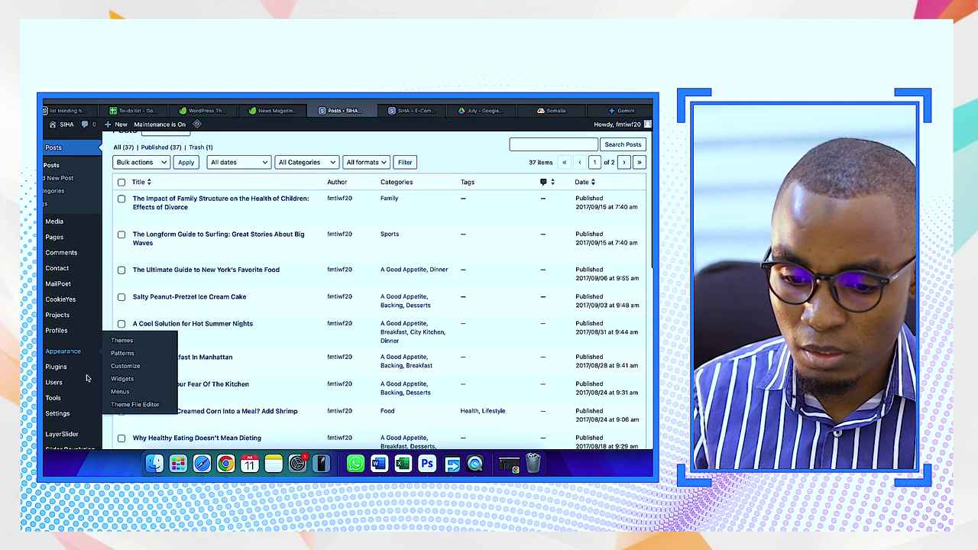
- Open the theme's general settings and remove the current images from Logo Image and Retina Logo Image
mouse_move(79, 366)
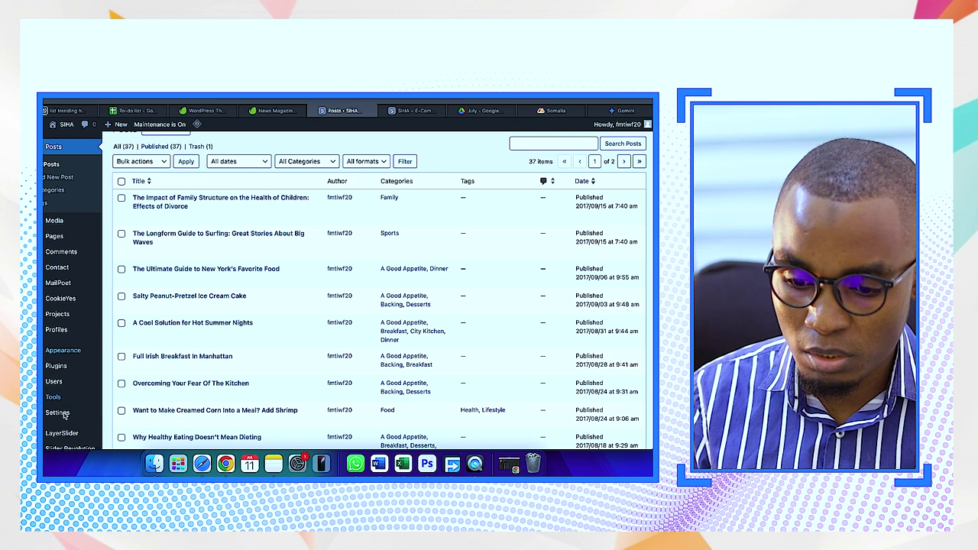
scroll(76, 420, down, 2)
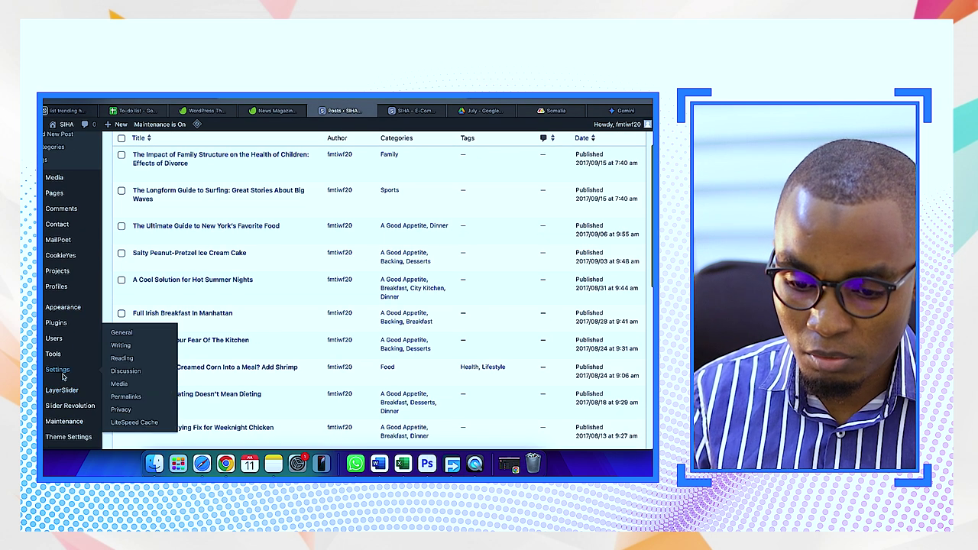
scroll(73, 416, down, 1)
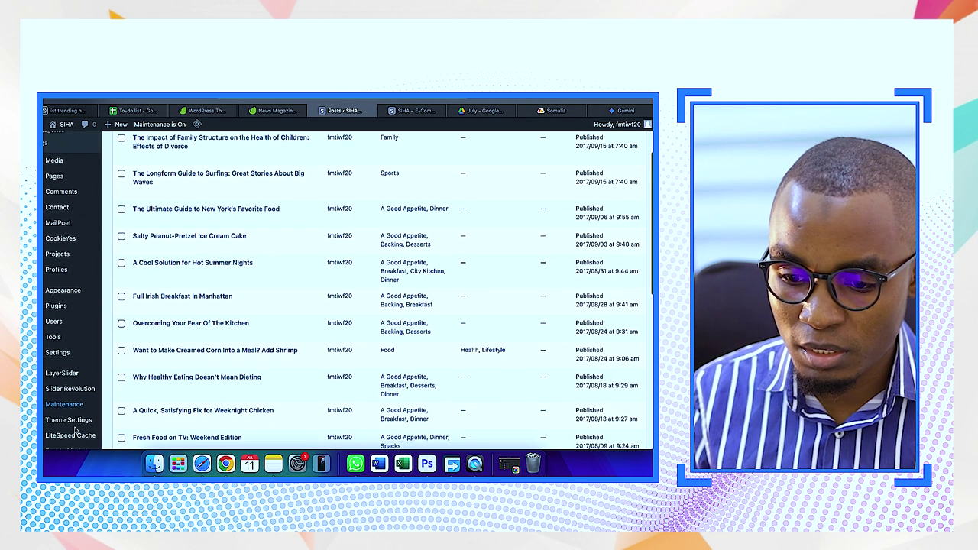
click(78, 411)
scroll(254, 321, down, 5)
scroll(254, 321, up, 5)
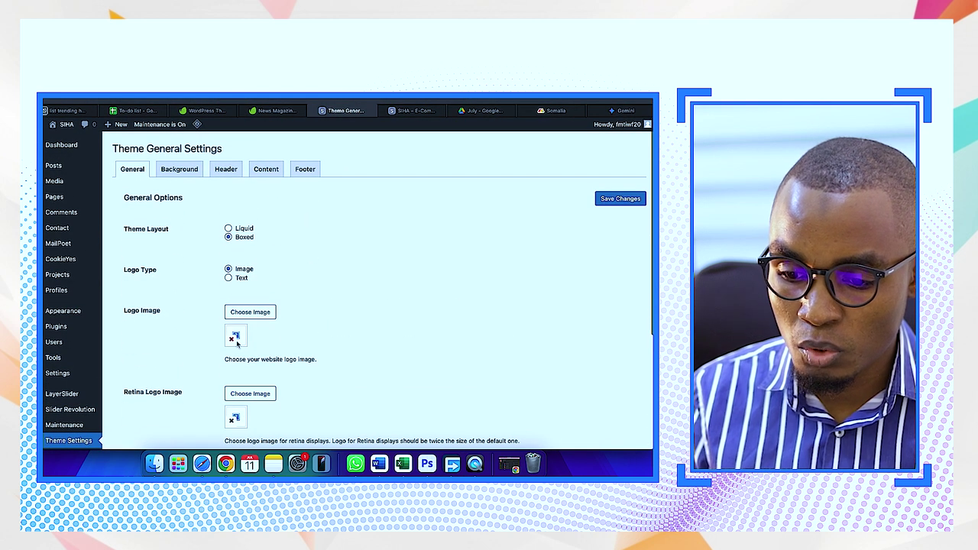
click(236, 340)
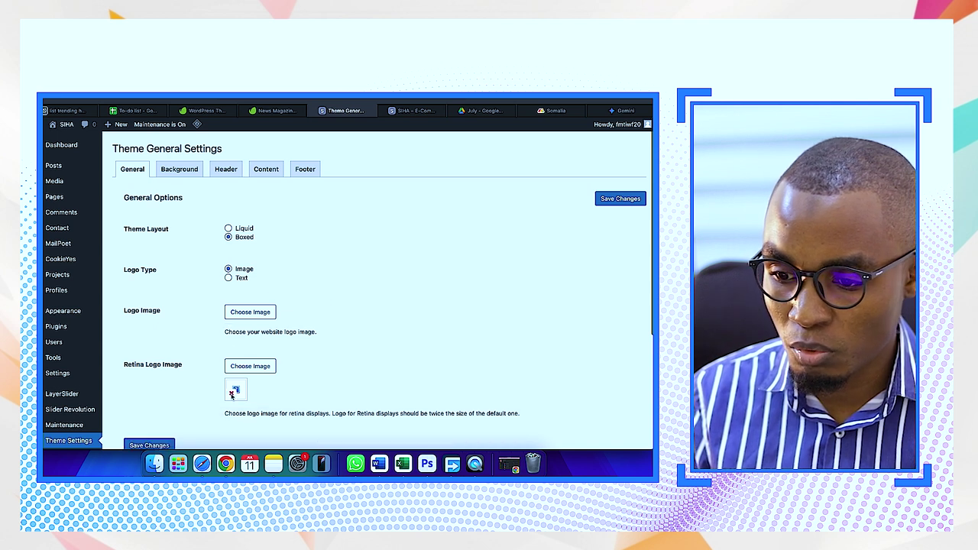
click(232, 392)
- Choose an image for Logo Image and compare the file details of the existing Newspaper logos in the media library
click(250, 312)
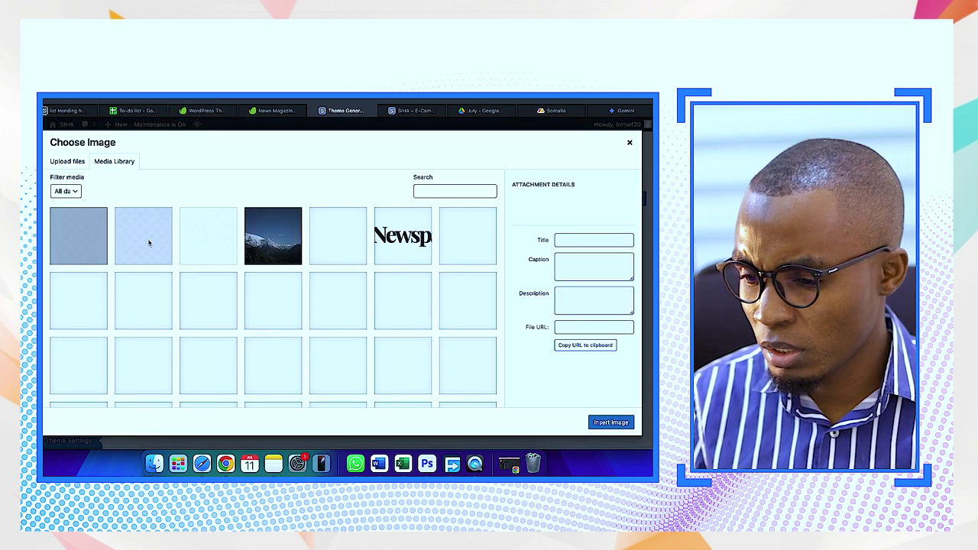
click(349, 248)
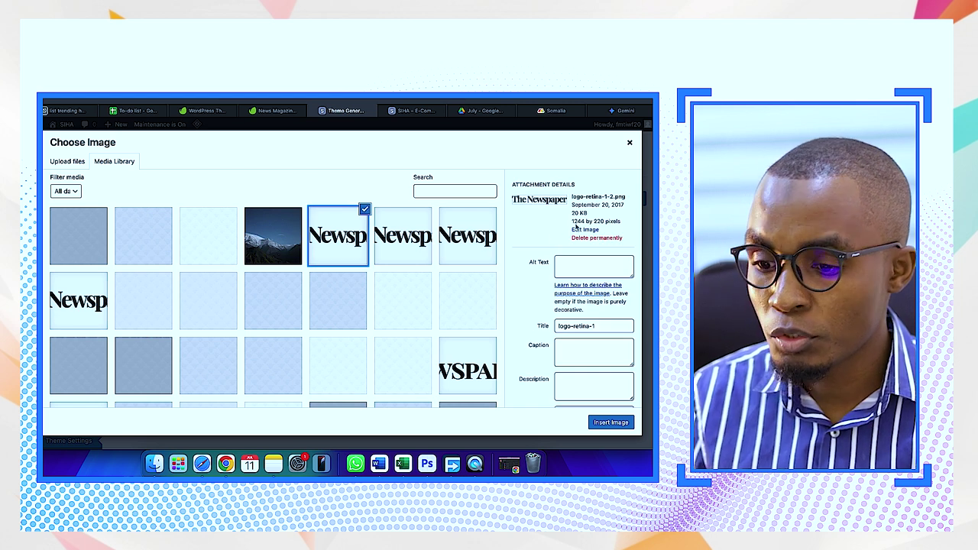
click(426, 246)
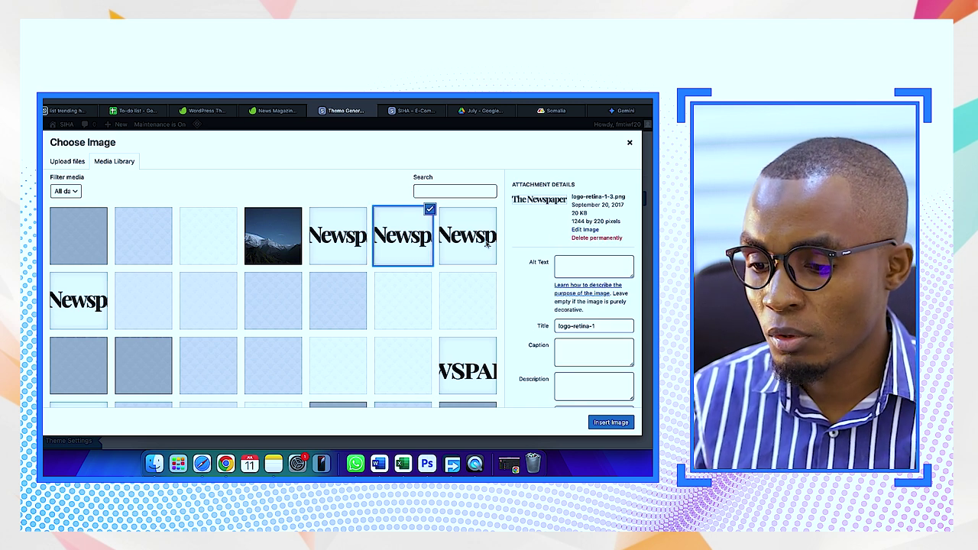
click(462, 243)
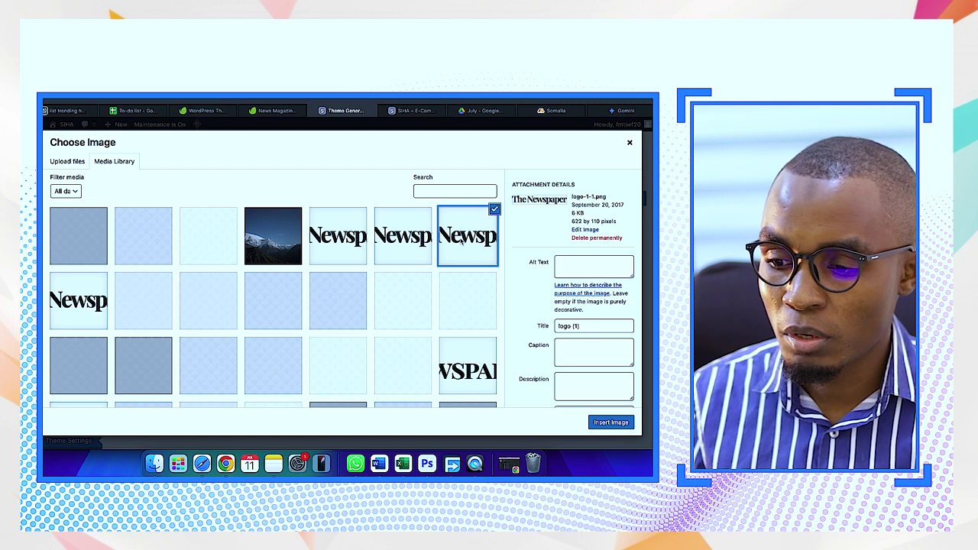
click(359, 243)
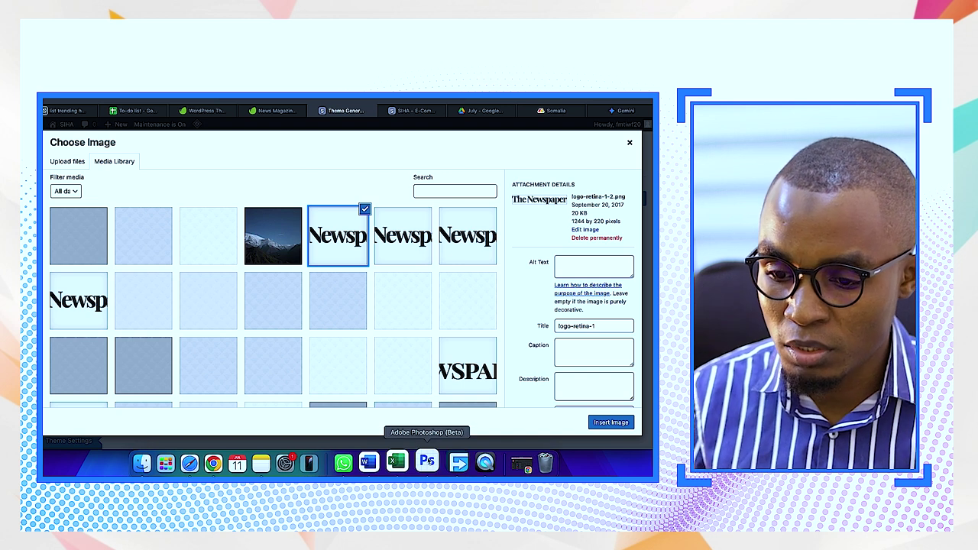
- Switch to Photoshop and create a new document of 1244 by 220 pixels at 72 pixels/inch, matching the dimensions of logo-retina-1-2.png
click(427, 461)
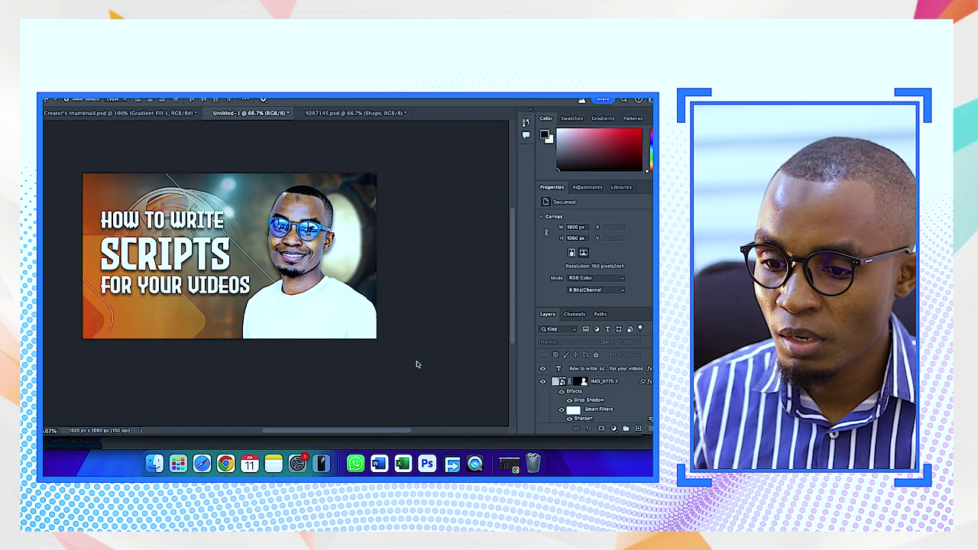
key(super+n)
drag(460, 102, 444, 102)
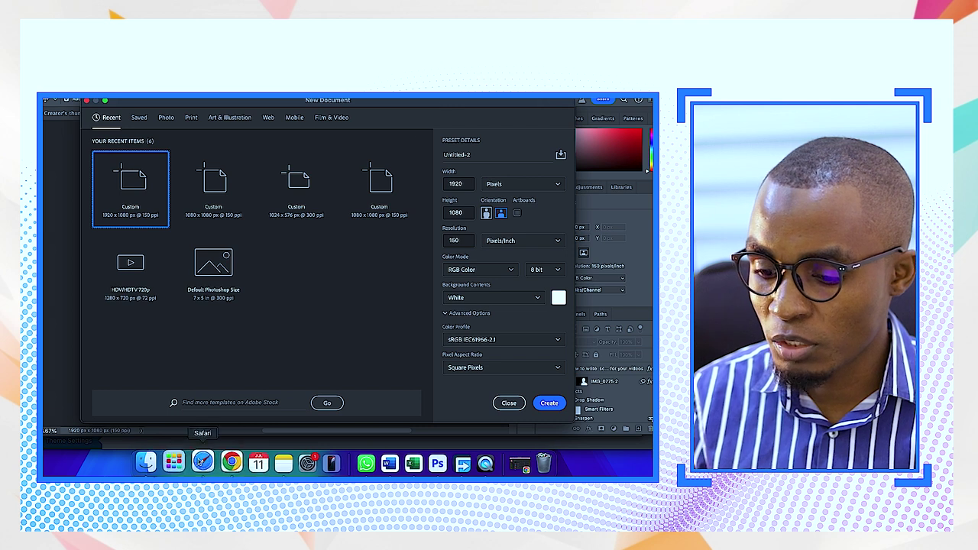
click(225, 463)
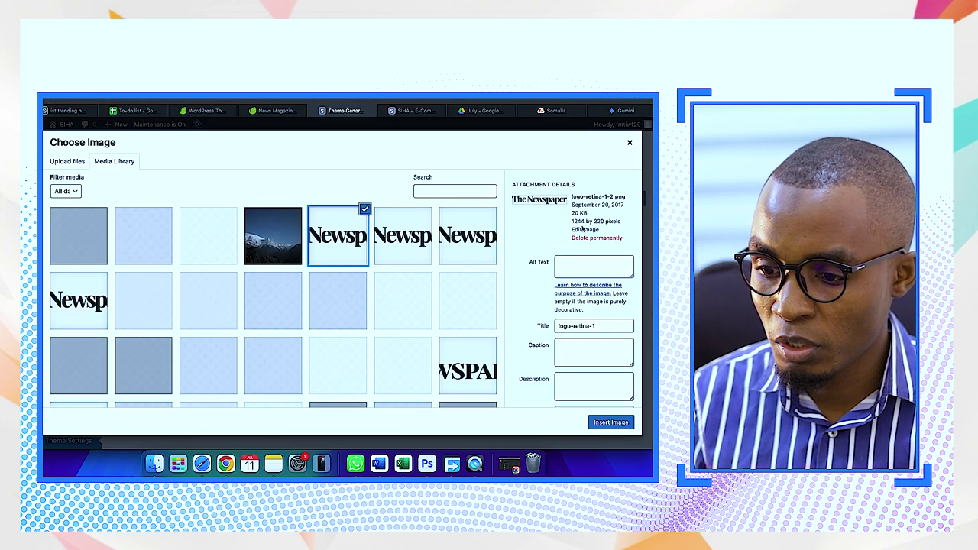
click(426, 463)
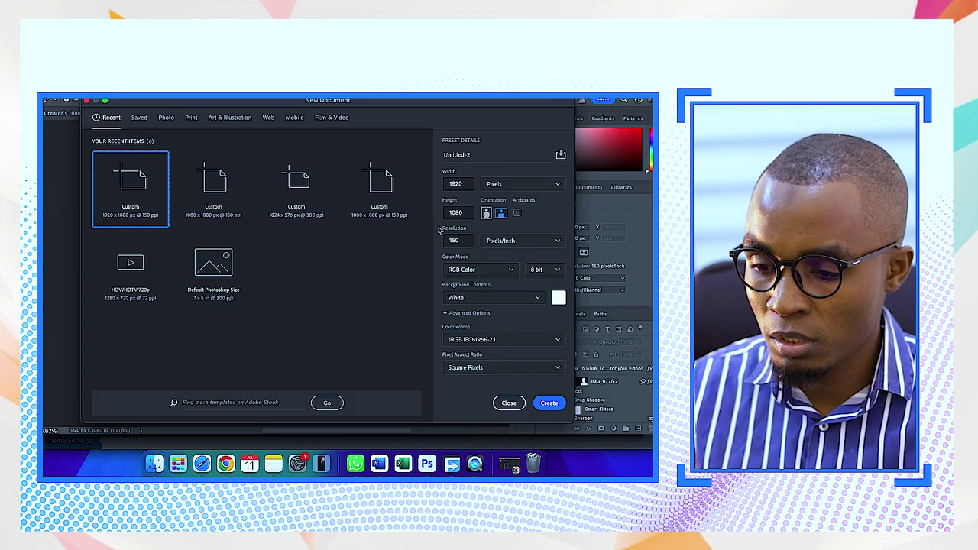
double_click(465, 183)
text(1)
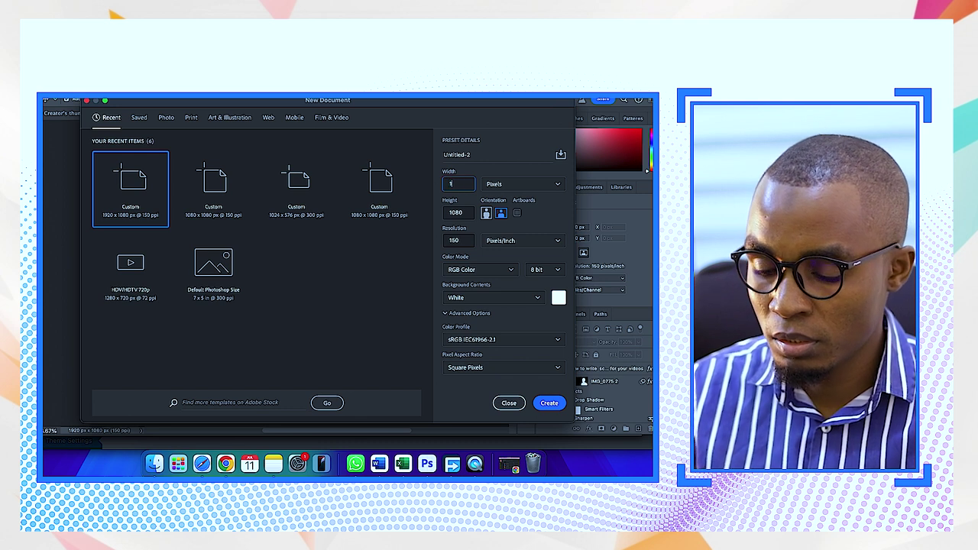
text(244)
key(Tab)
text(22)
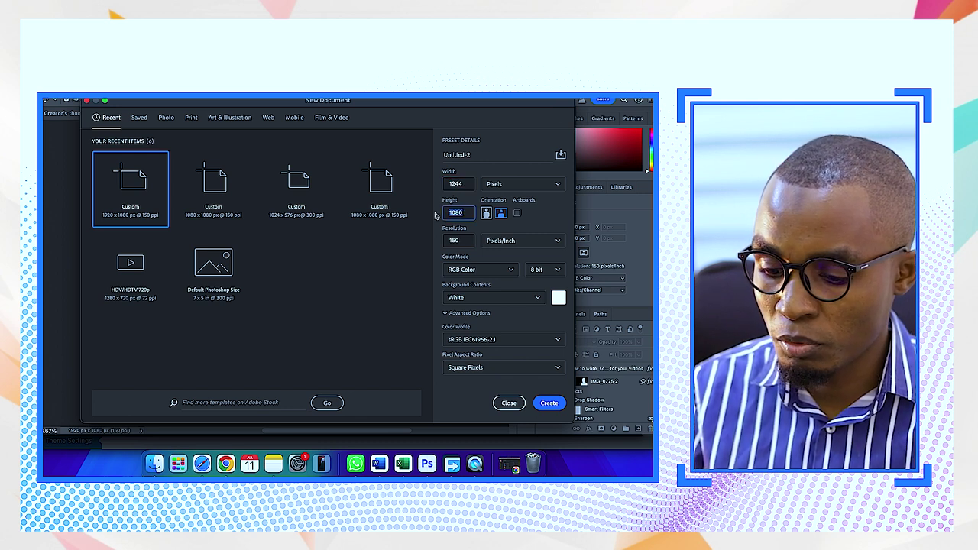
key(Tab)
text(72)
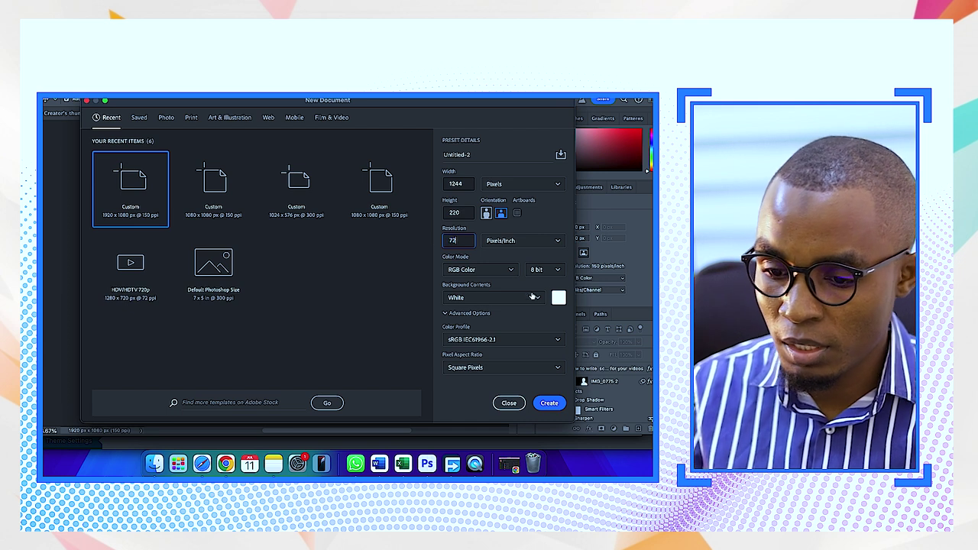
click(548, 404)
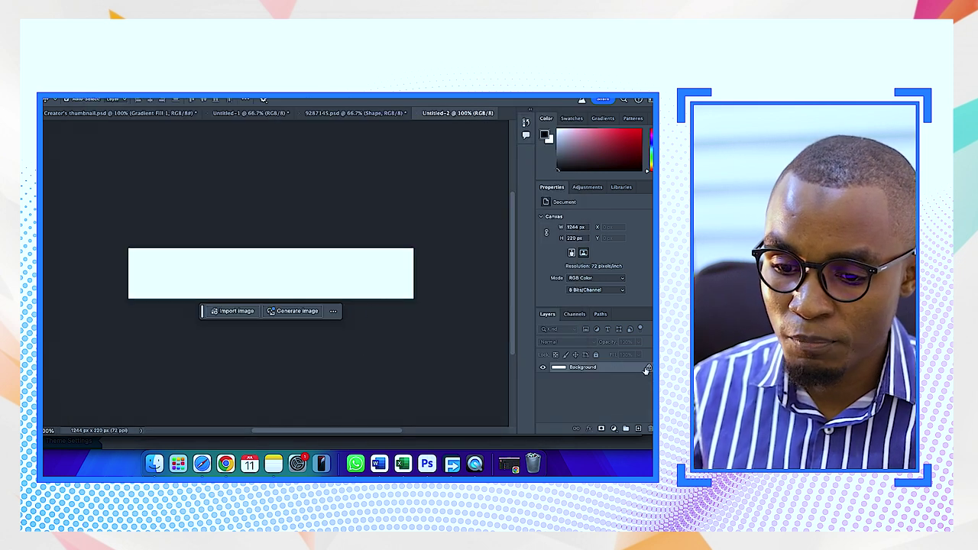
- Unlock the Background layer and add the text "SIHA JOURNAL" on the canvas
click(648, 368)
key(t)
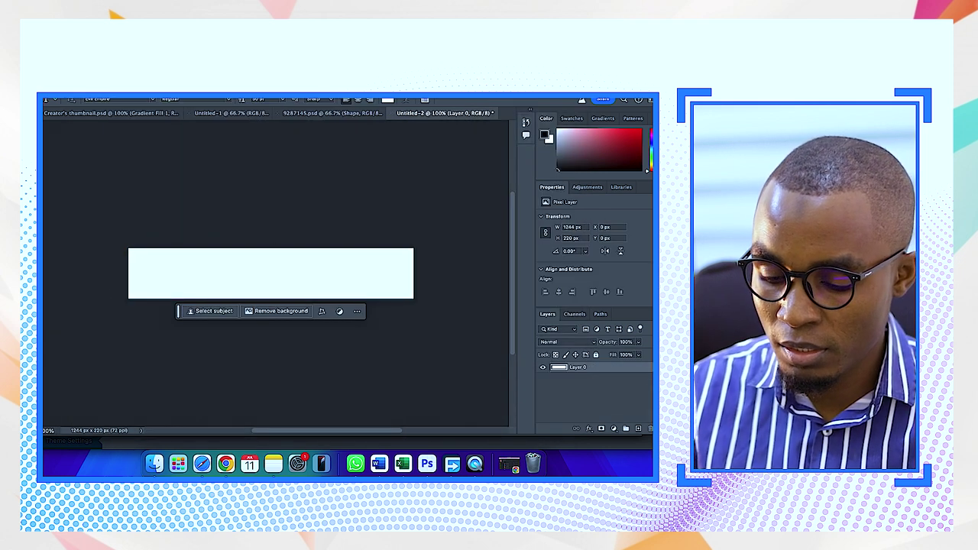
click(188, 267)
key(BackSpace)
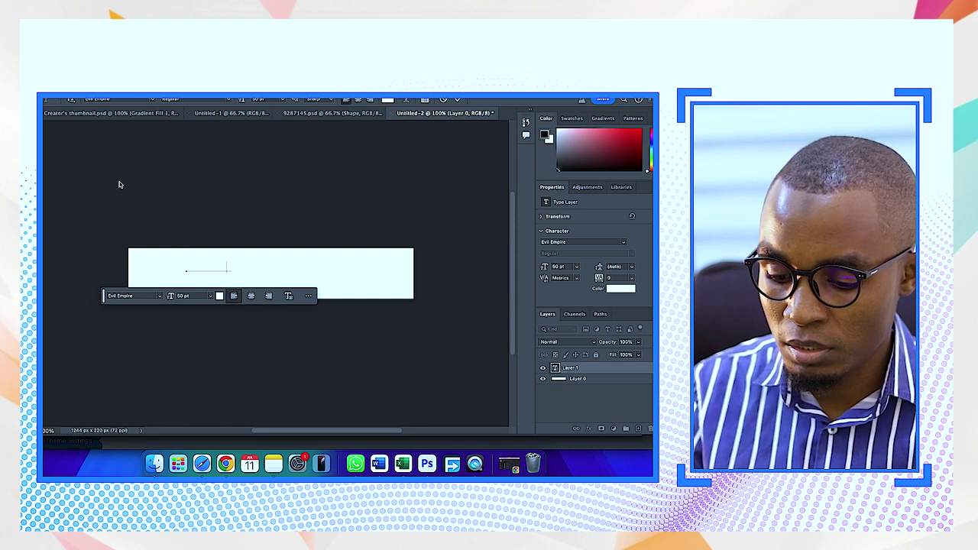
text(.)
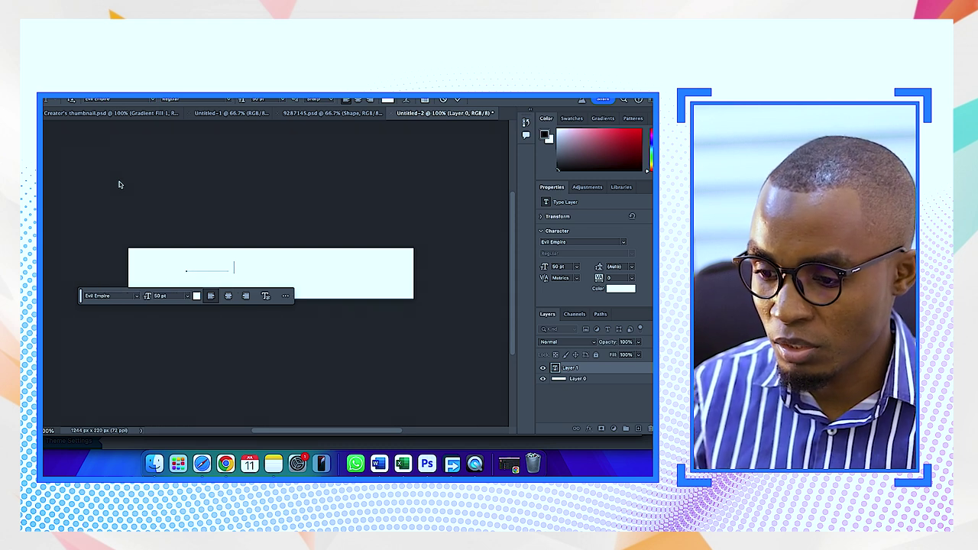
key(ctrl+Return)
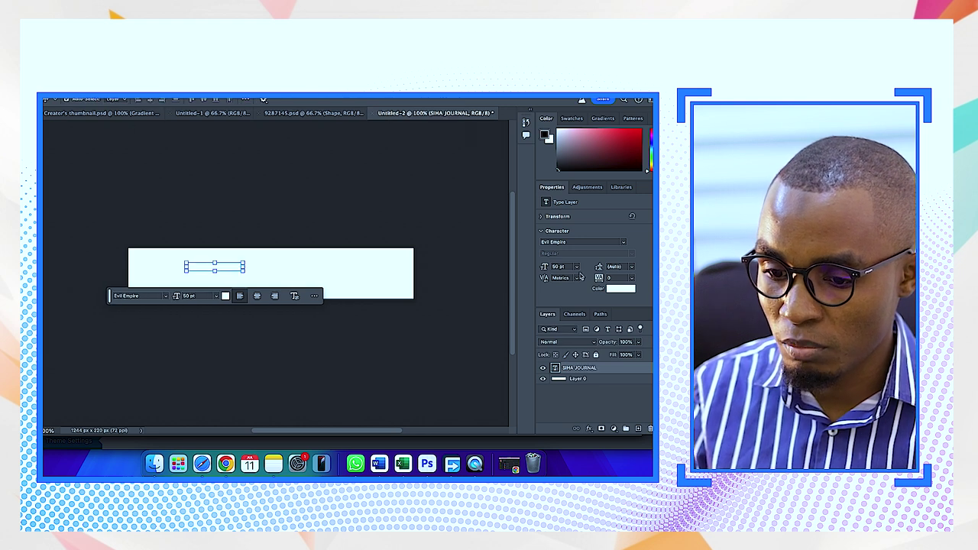
- Set the SIHA JOURNAL text color to black, 000000
click(619, 289)
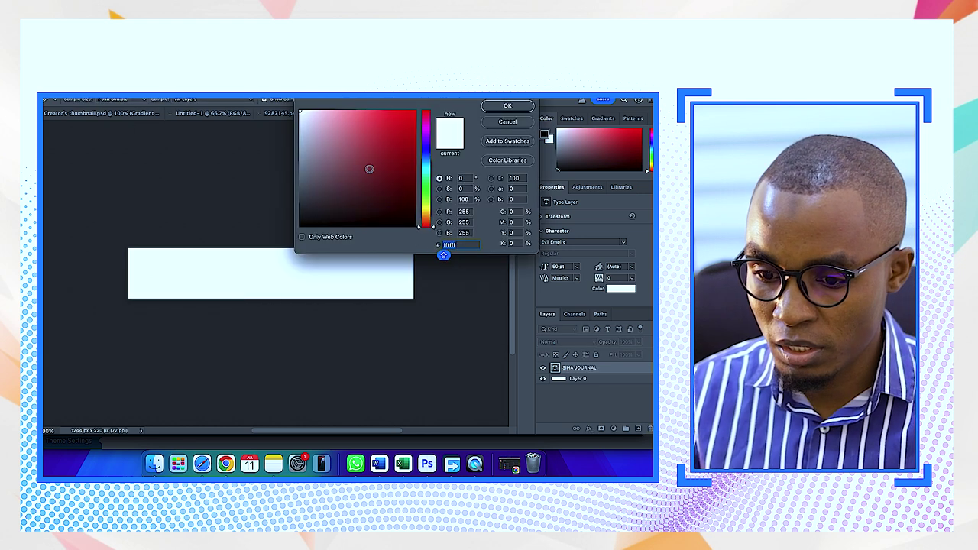
text(000000)
click(508, 106)
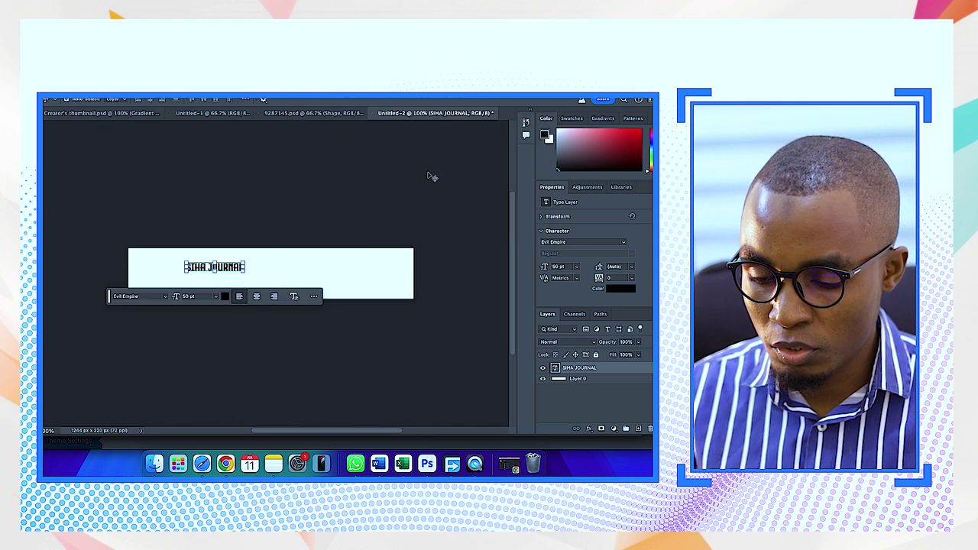
- Scale the SIHA JOURNAL text proportionally so it spans the full width of the canvas
key(ctrl+t)
drag(248, 266, 381, 264)
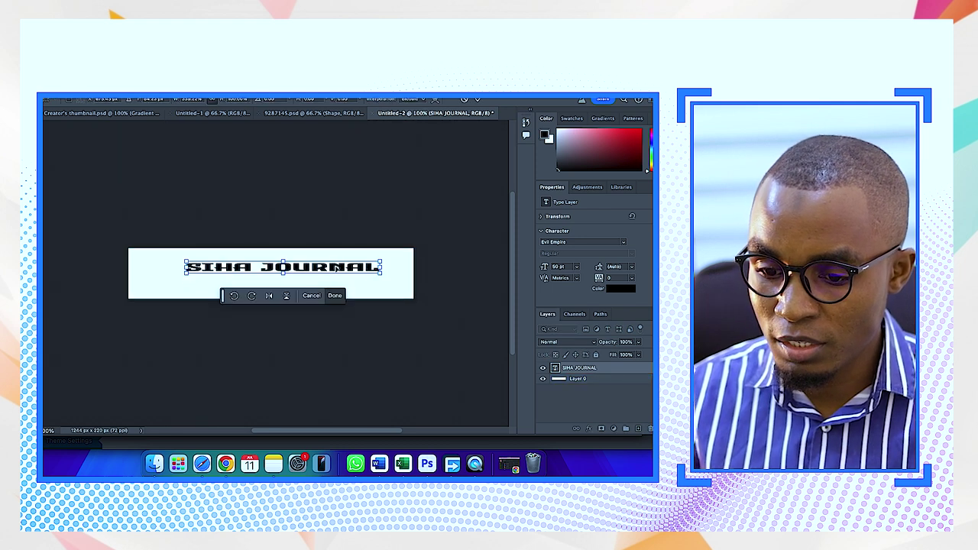
key(ctrl+z)
drag(242, 269, 373, 267)
drag(185, 268, 138, 273)
drag(374, 273, 415, 274)
key(Return)
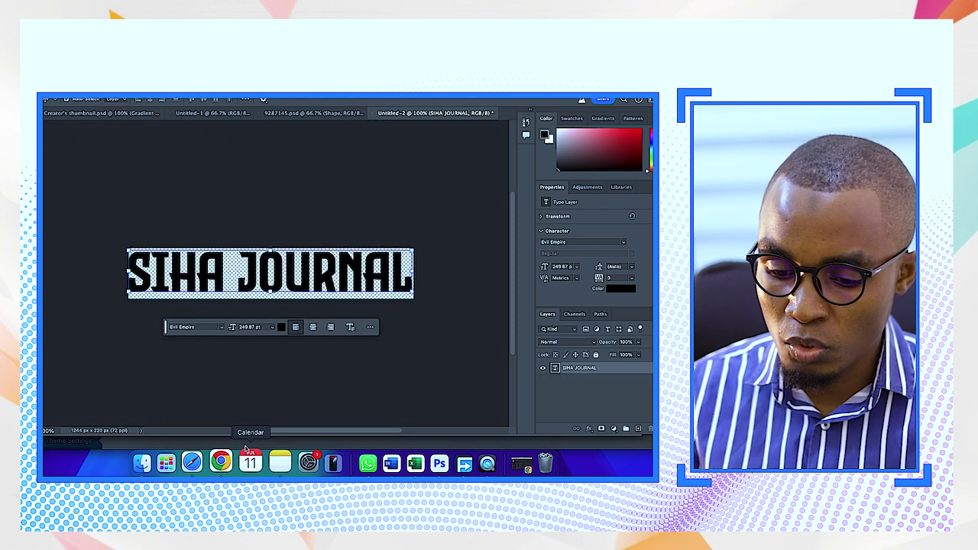
- Switch back to the browser, upload SIHA JOURNAL.png from the Desktop, and insert it as the Logo Image
click(201, 464)
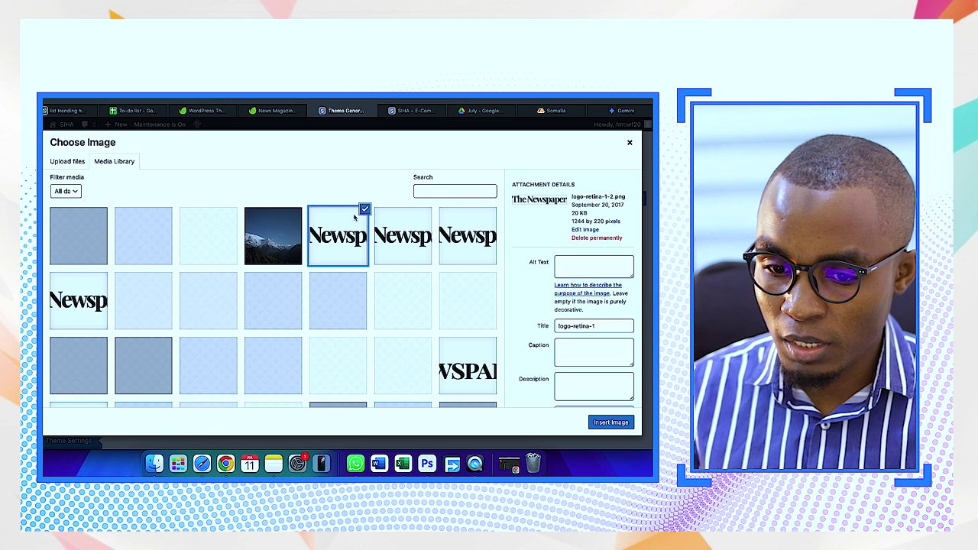
click(67, 161)
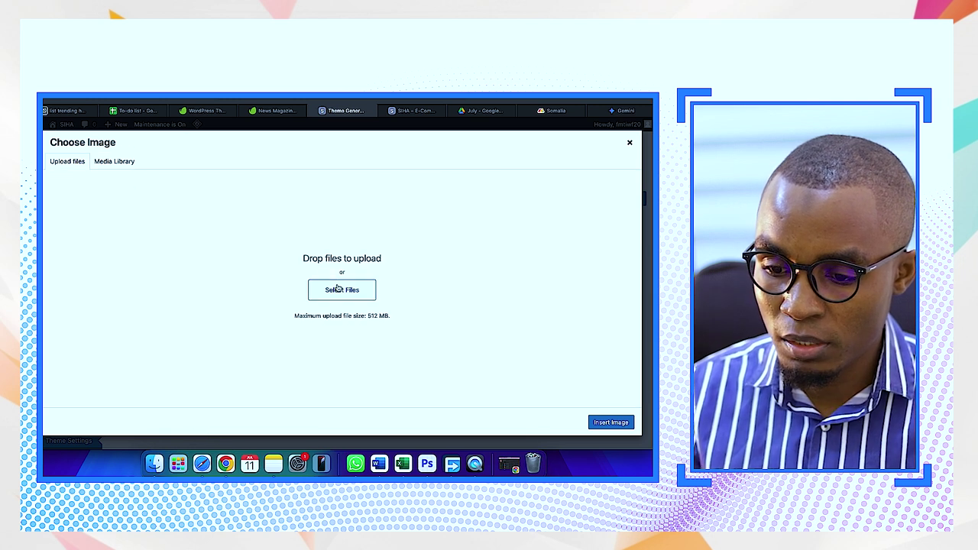
click(339, 288)
click(249, 240)
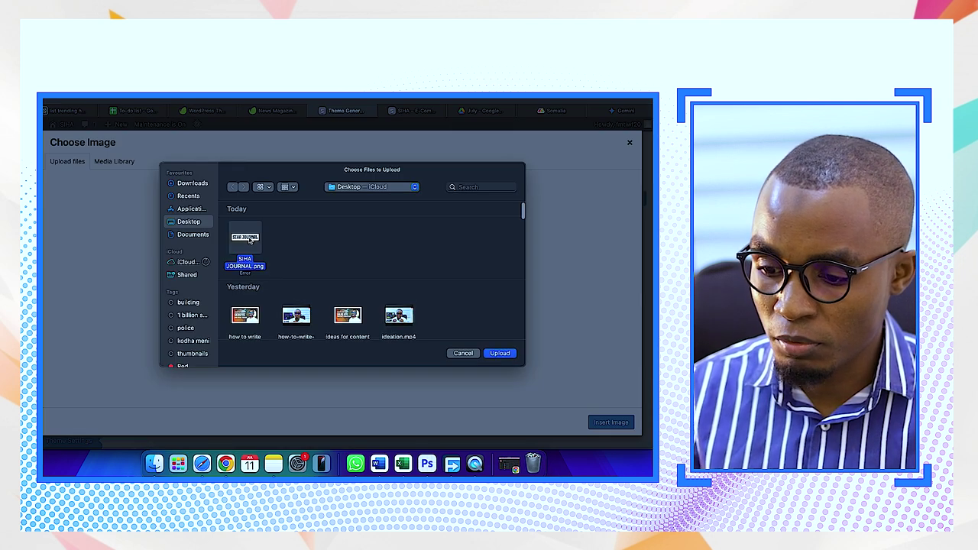
click(501, 354)
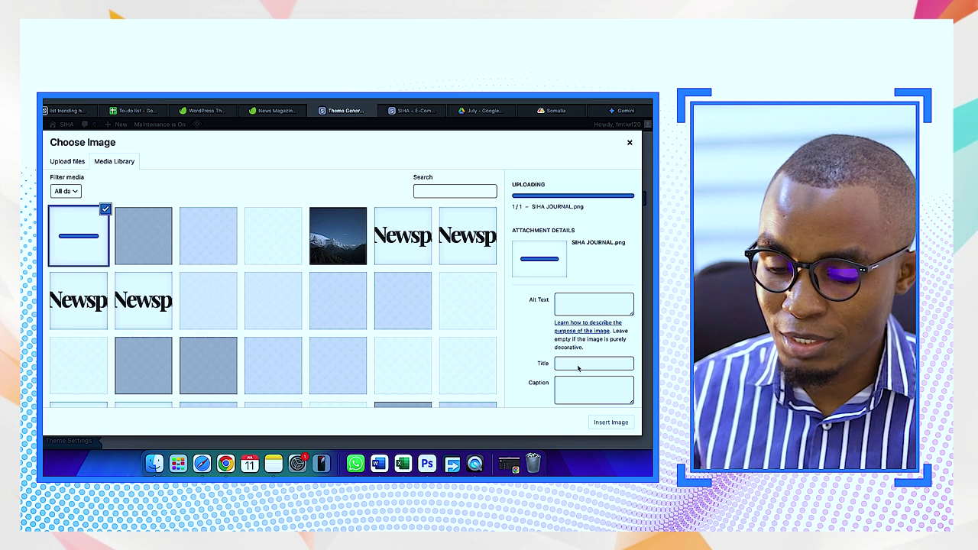
click(612, 422)
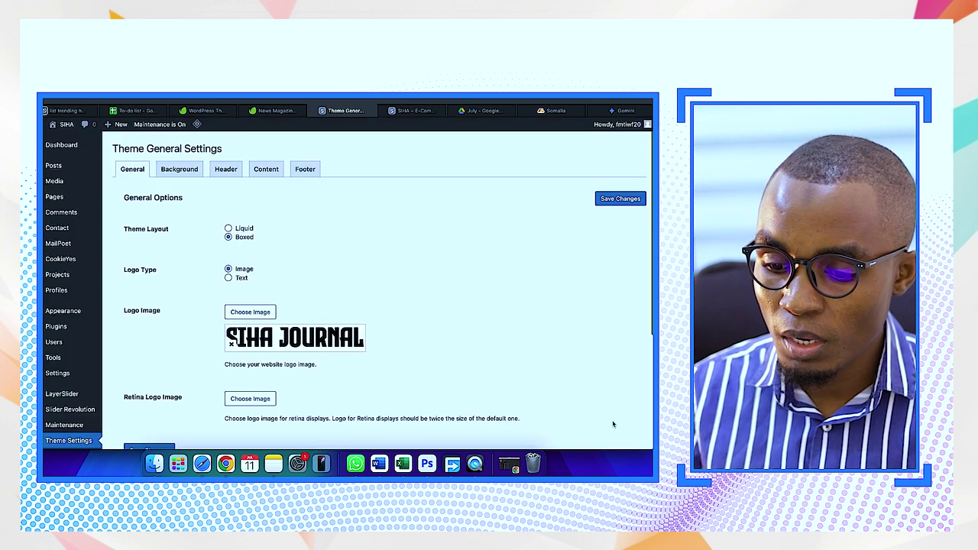
- Insert the SIHA JOURNAL image as the Retina Logo Image and save the theme settings
scroll(374, 356, down, 2)
click(253, 360)
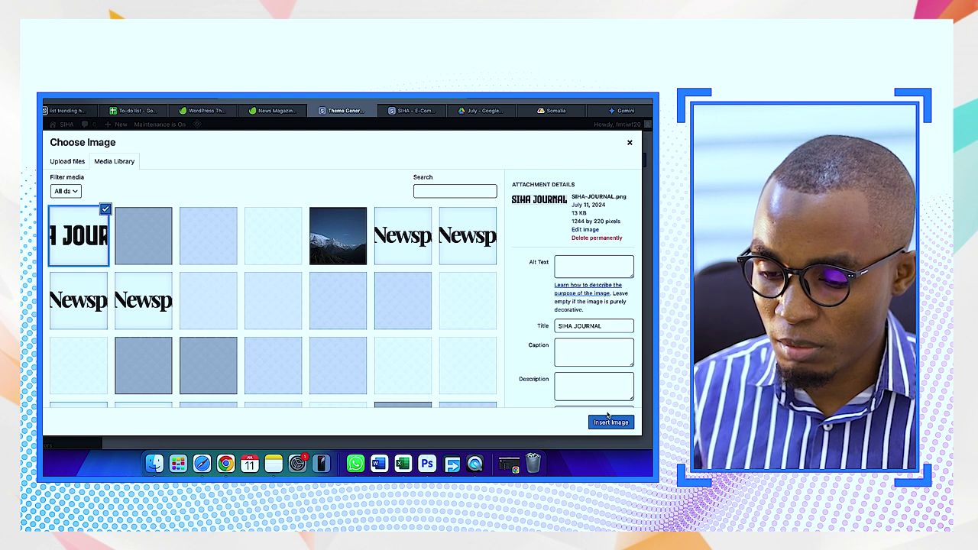
click(609, 421)
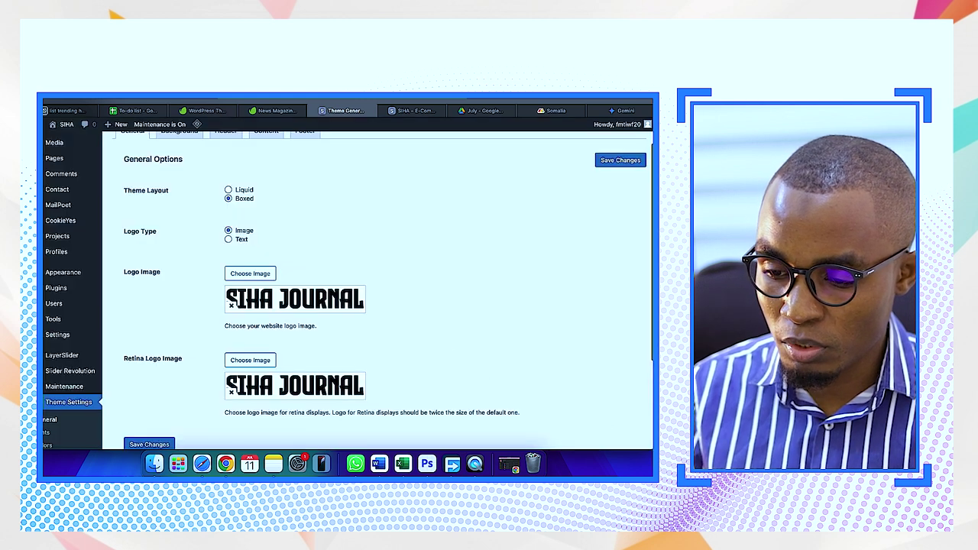
click(620, 160)
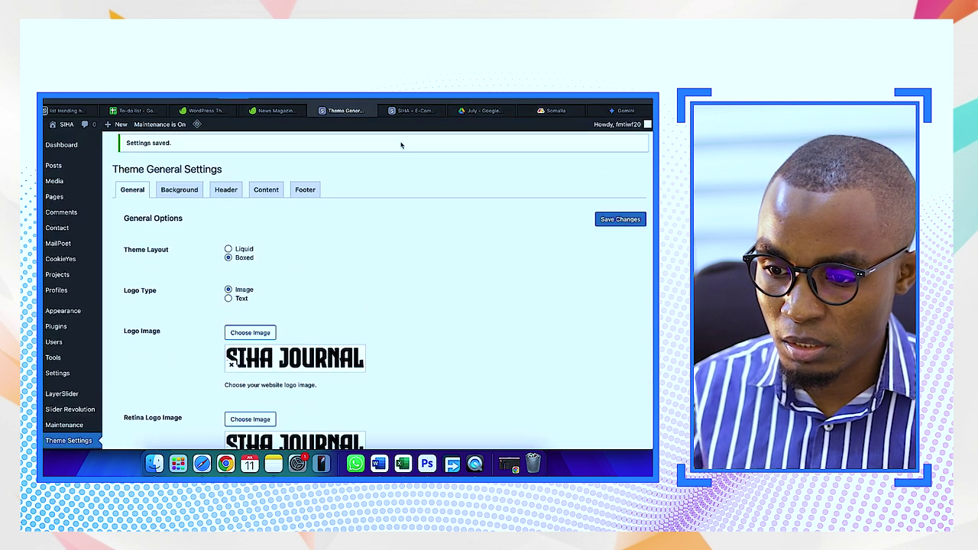
- Reload the SIHA home page to check the header logo, and return to the logo options in Theme General Settings
click(417, 110)
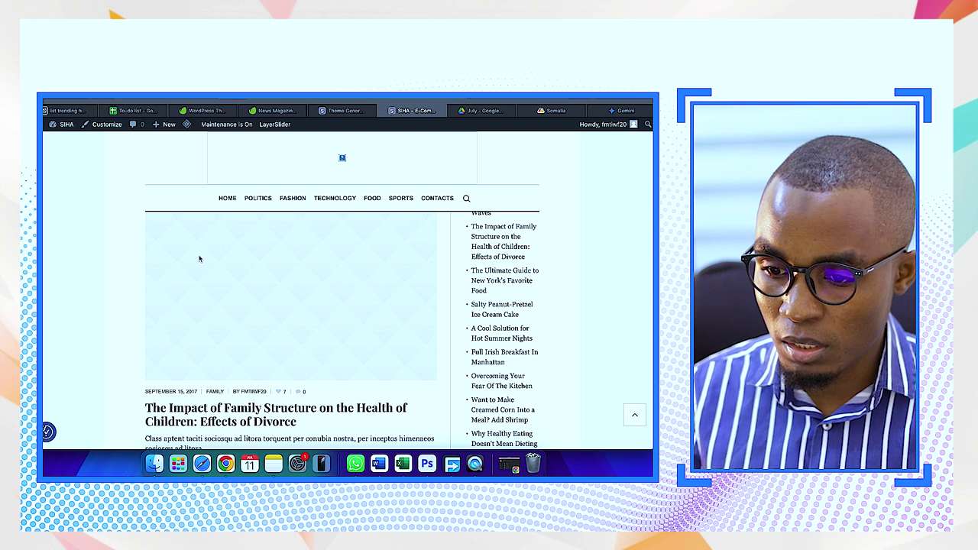
key(super+r)
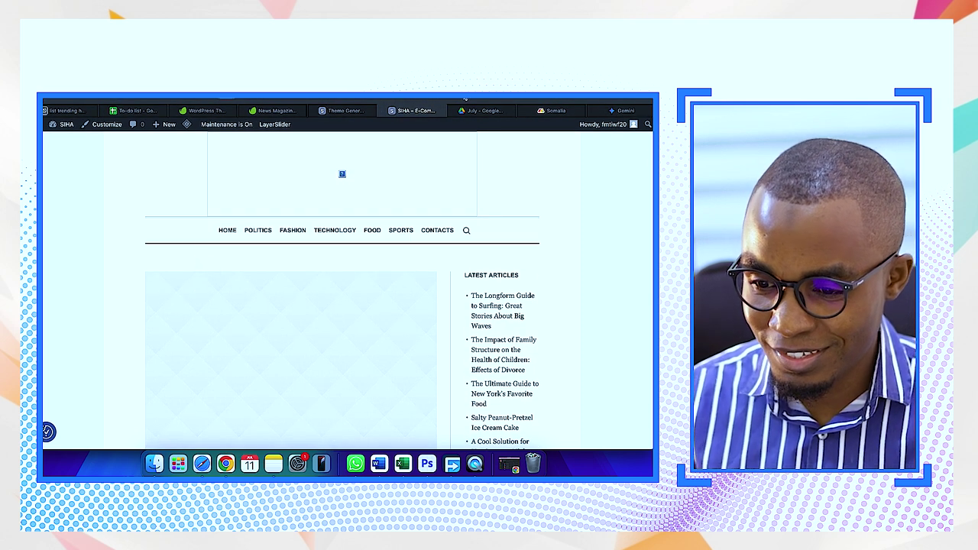
click(346, 110)
scroll(303, 325, down, 3)
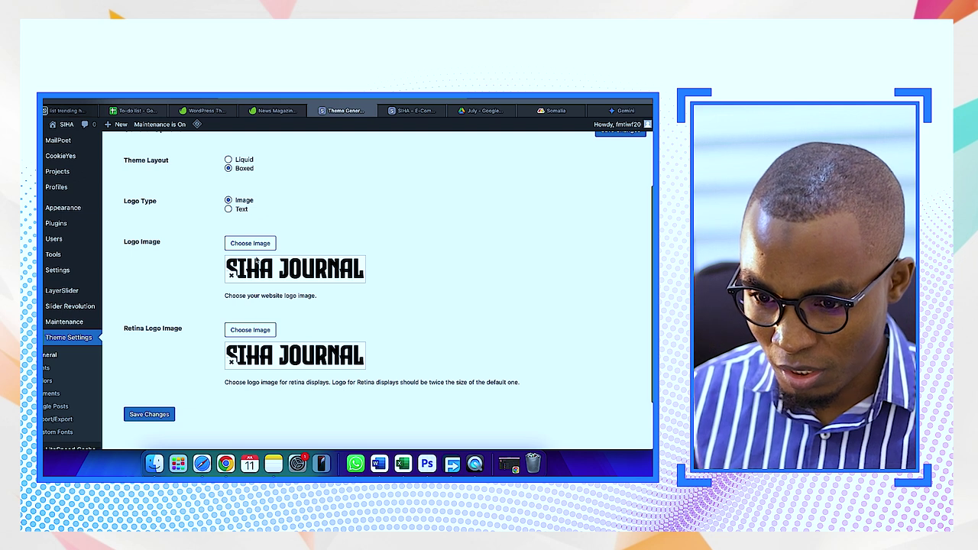
scroll(256, 261, up, 2)
scroll(256, 260, down, 3)
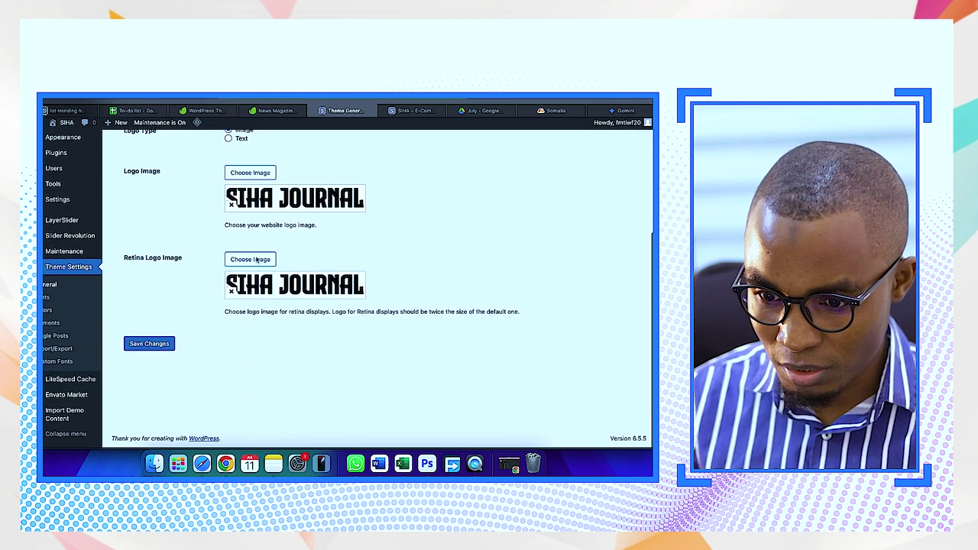
- Open the image chooser for Logo Image and compare the pixel dimensions of The Newspaper's standard and retina logo files
click(249, 191)
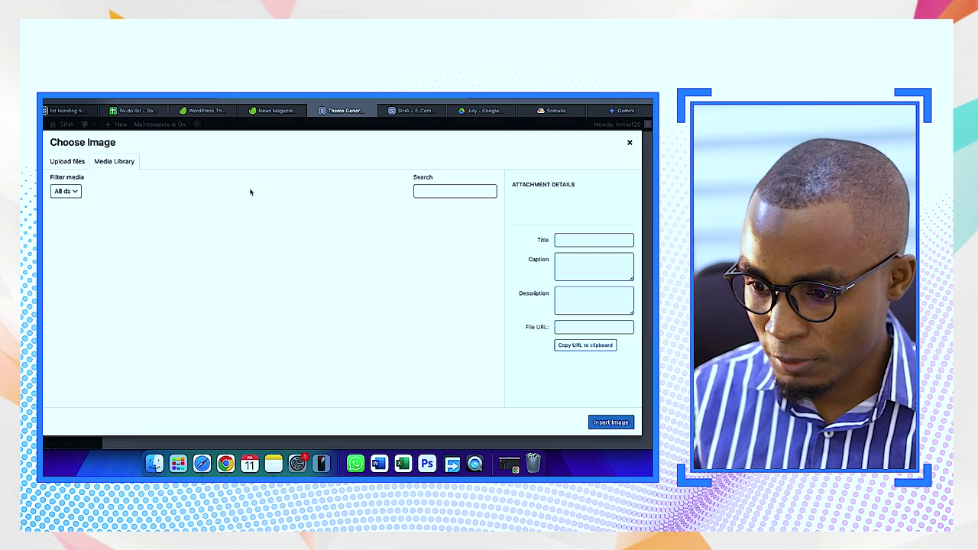
click(134, 299)
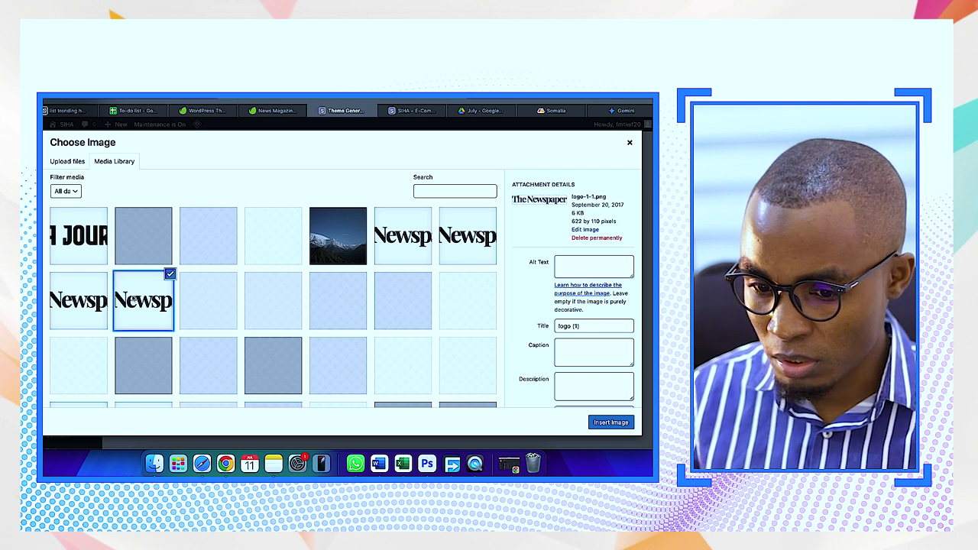
click(79, 303)
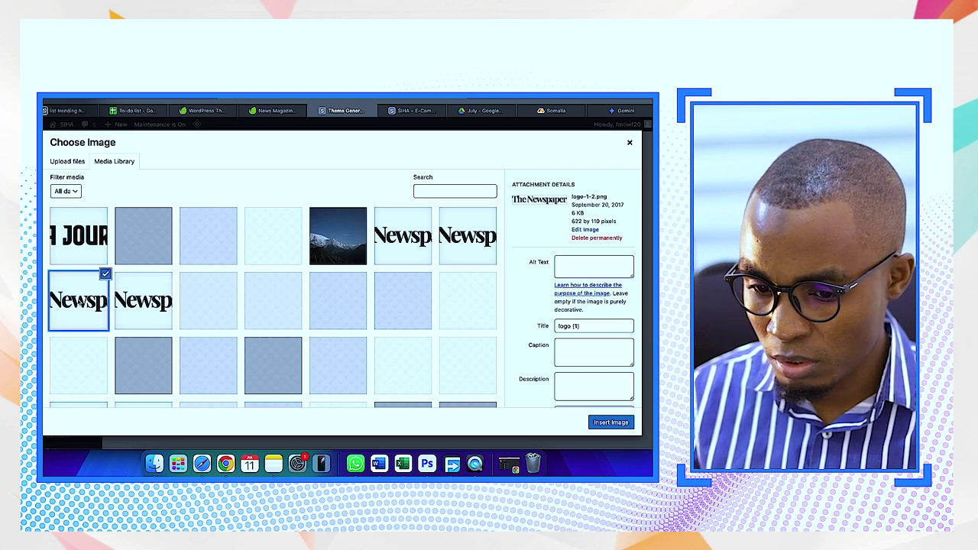
click(142, 304)
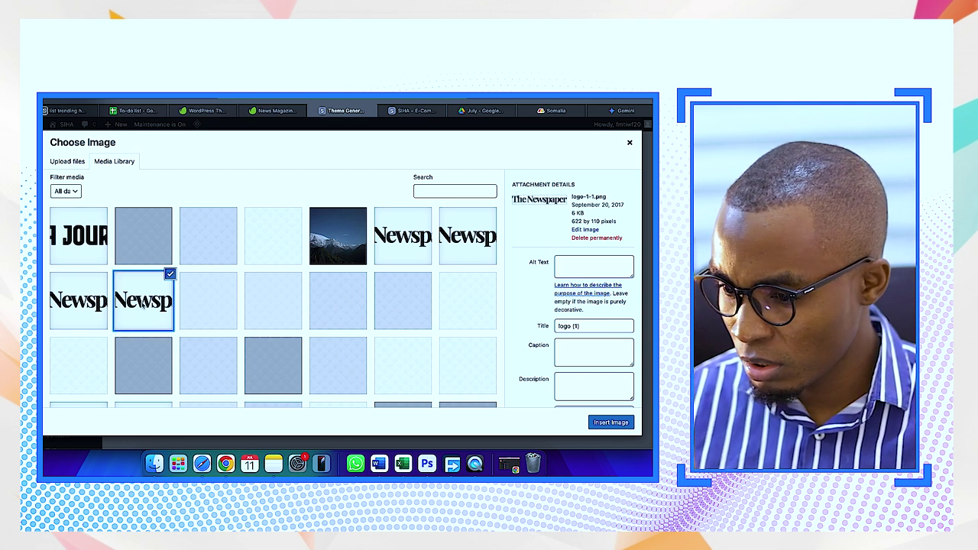
click(97, 304)
click(144, 304)
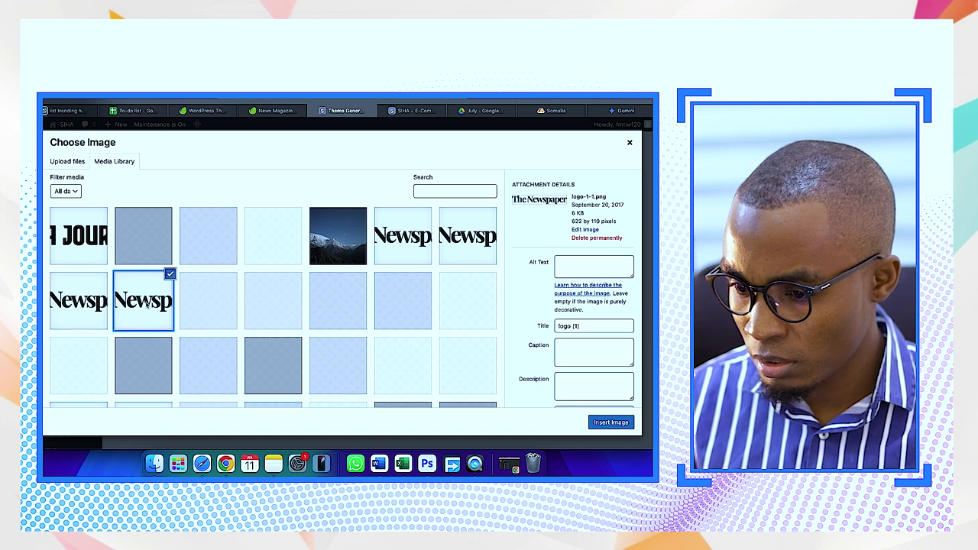
click(469, 254)
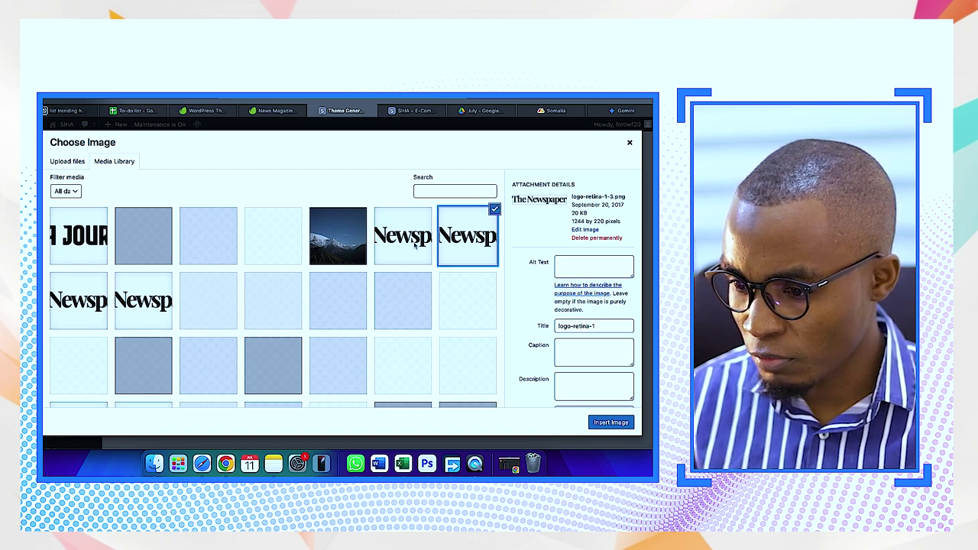
click(152, 312)
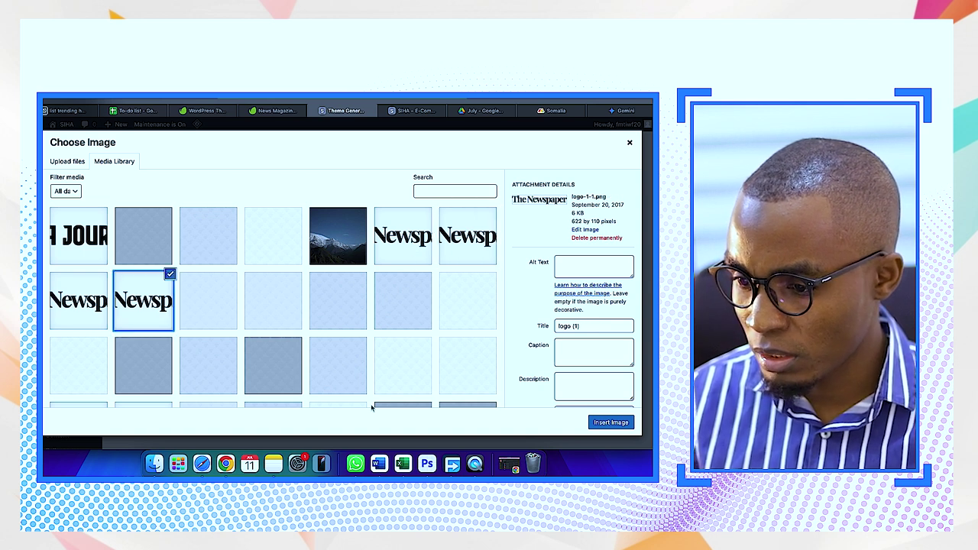
- Switch to Photoshop and create a new document 622 pixels wide and 110 pixels high at 72 pixels per inch
click(429, 464)
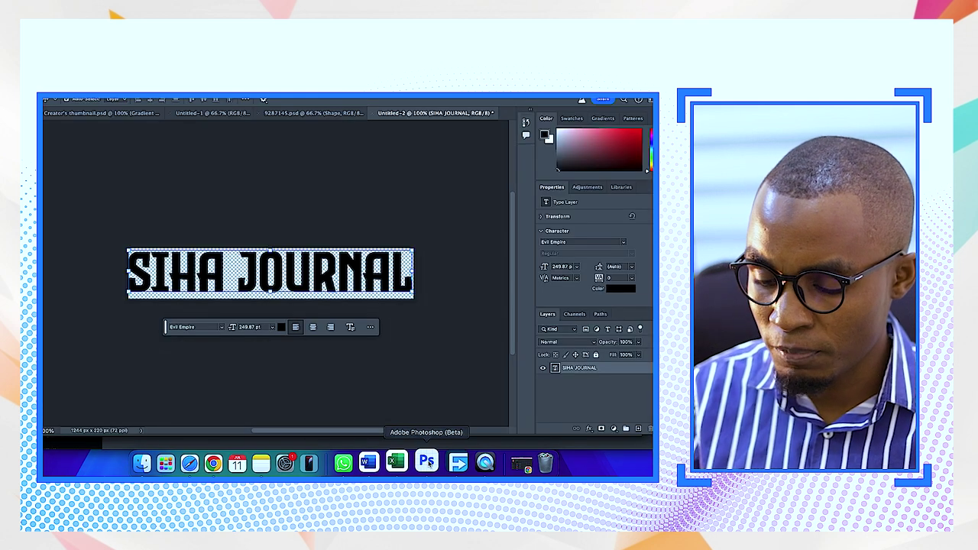
key(super+n)
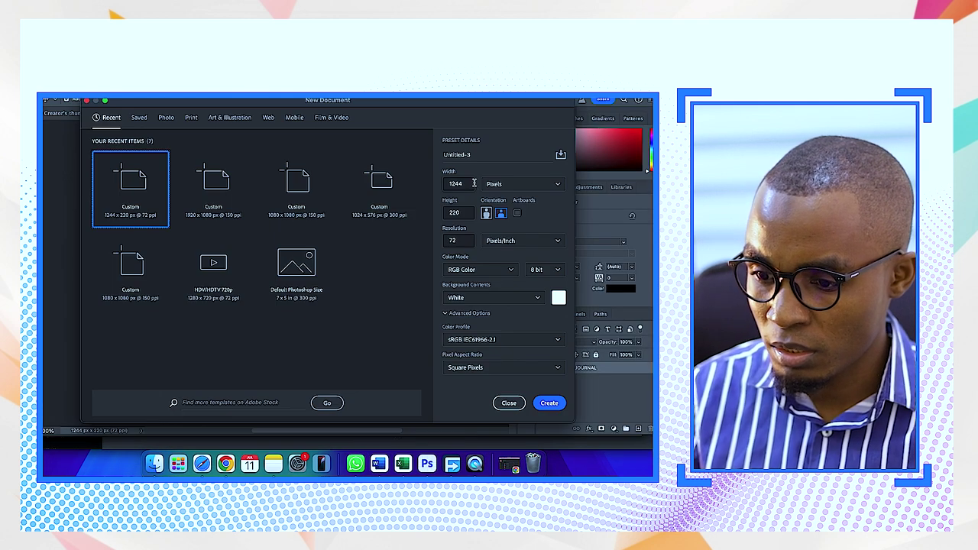
drag(464, 183, 442, 182)
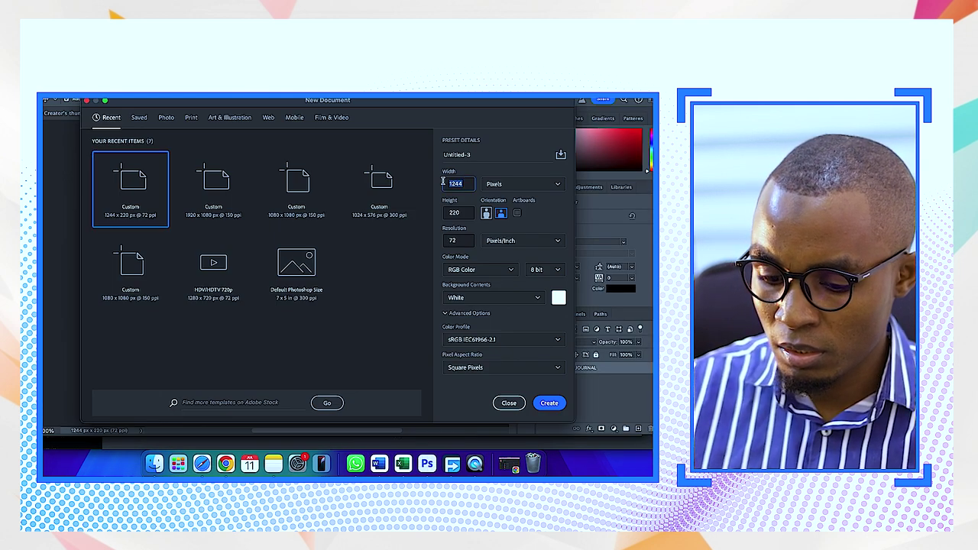
text(622)
drag(470, 213, 420, 212)
text(110)
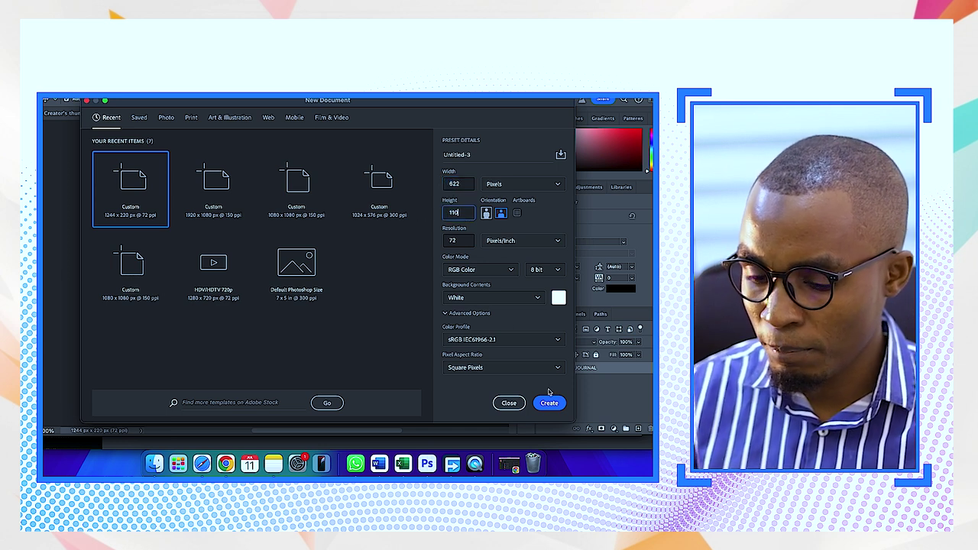
click(550, 402)
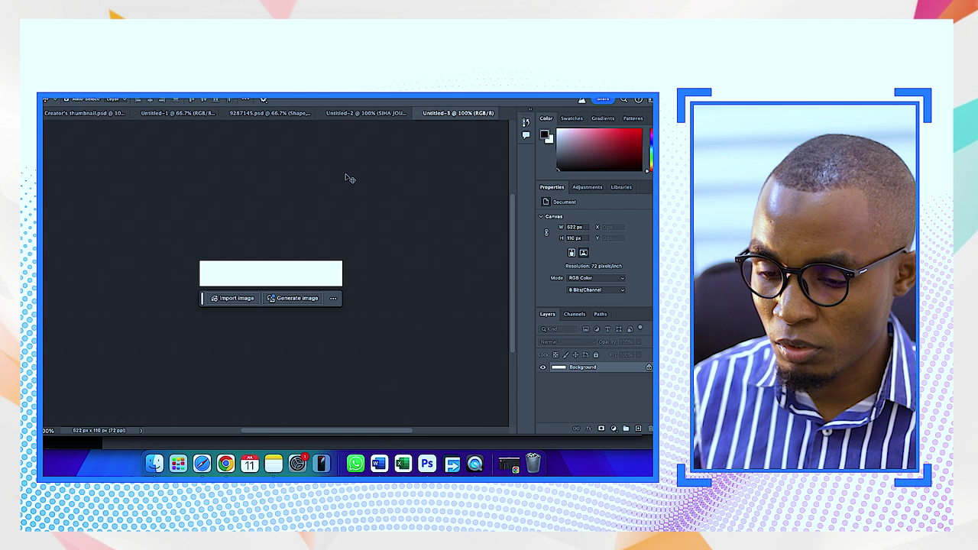
- Copy the SIHA JOURNAL text from the 1244 x 220 px document into the new one and scale it to the canvas width
click(365, 113)
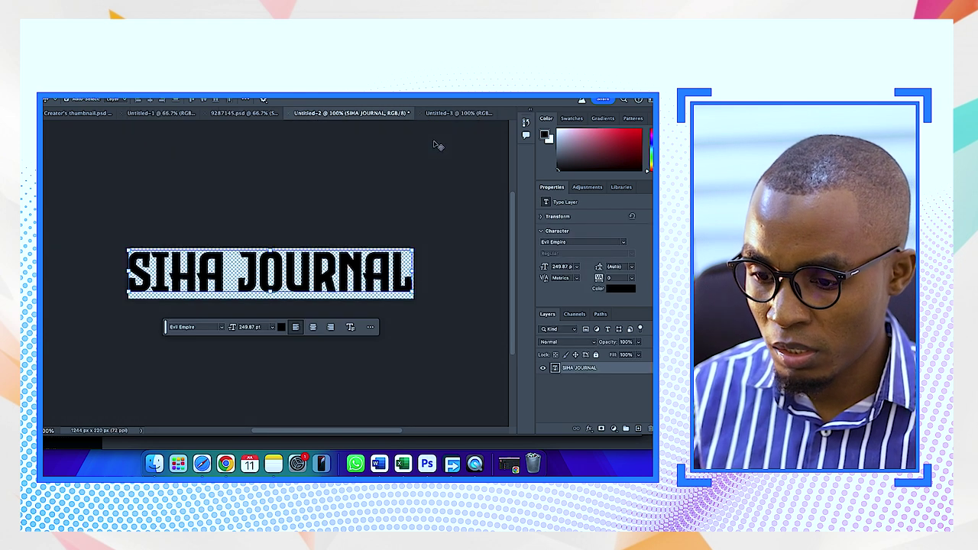
click(445, 115)
key(super+v)
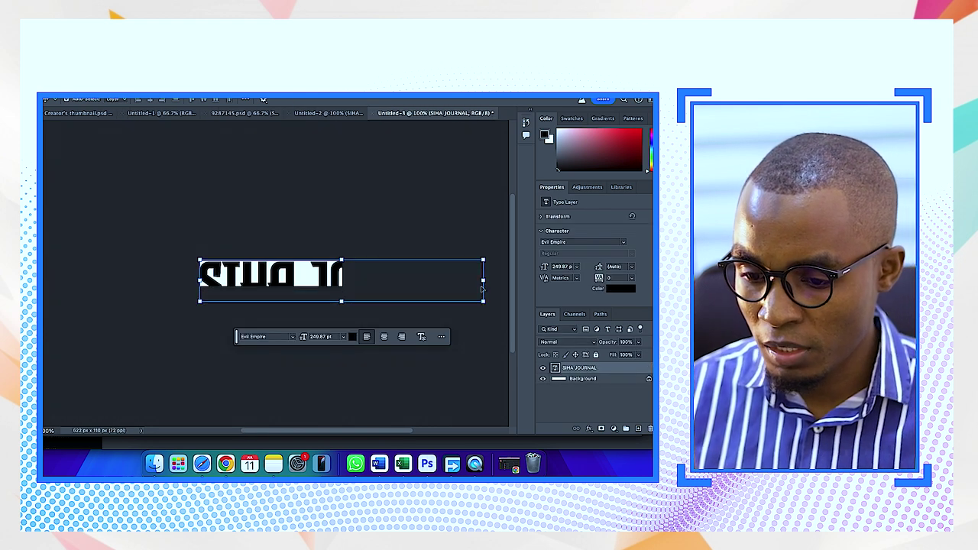
key(super+t)
drag(484, 258, 313, 267)
key(Return)
key(Return)
- Unlock and delete the white Background layer so only the SIHA JOURNAL text layer remains
click(611, 387)
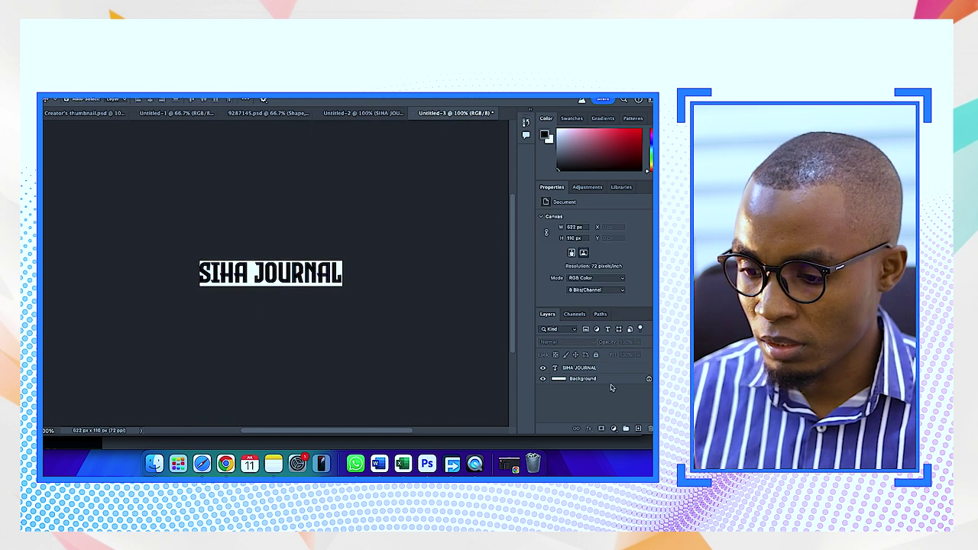
click(647, 379)
key(Delete)
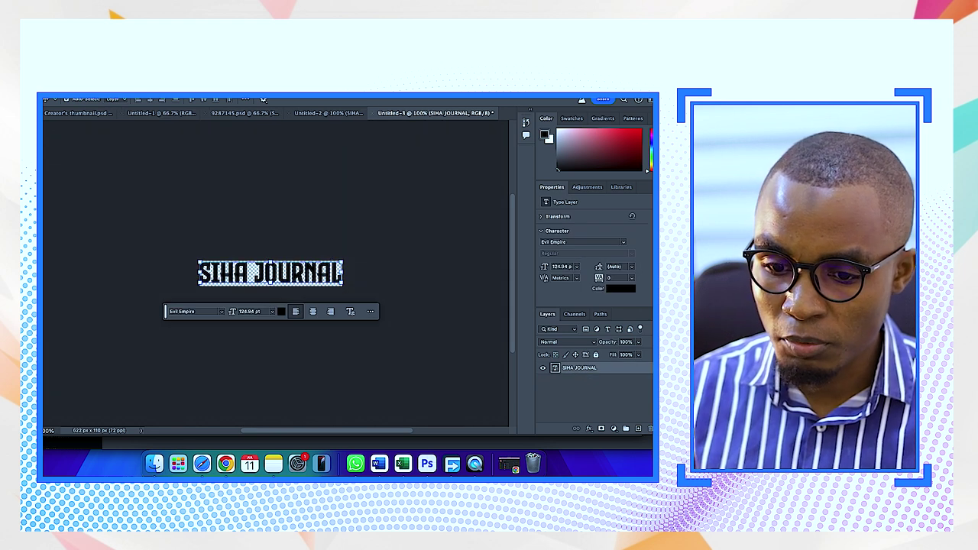
- Export the small logo as a PNG named SIHAJ to the Desktop
click(107, 95)
mouse_move(214, 220)
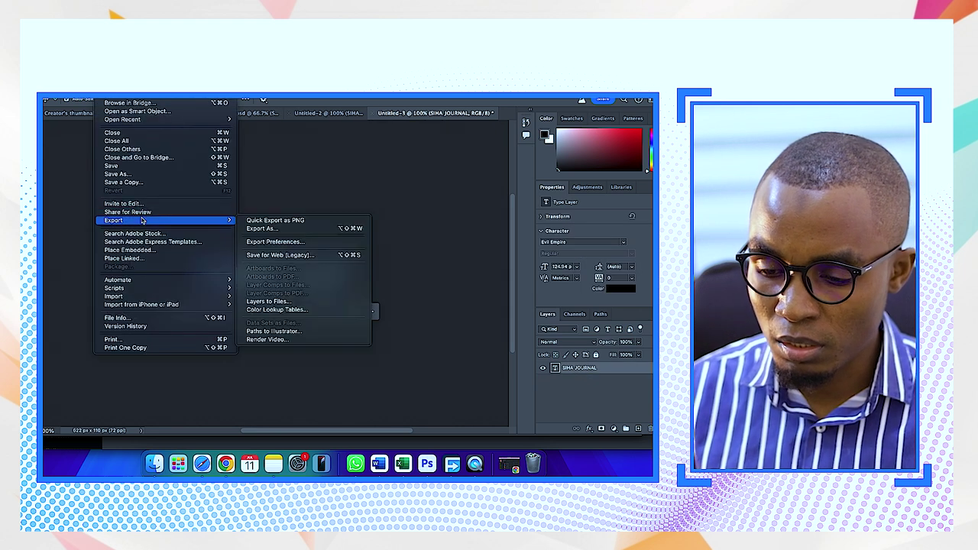
click(258, 221)
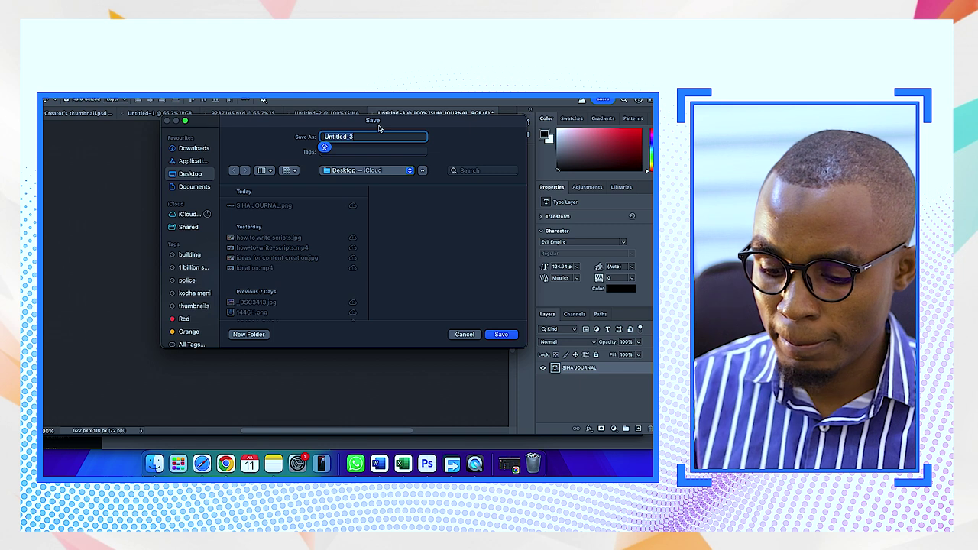
text(SIHAJ)
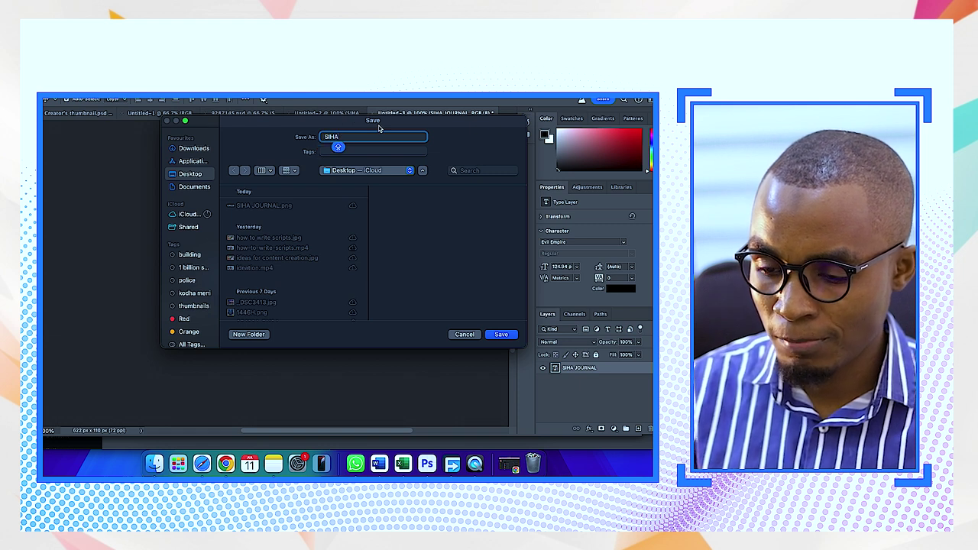
click(501, 334)
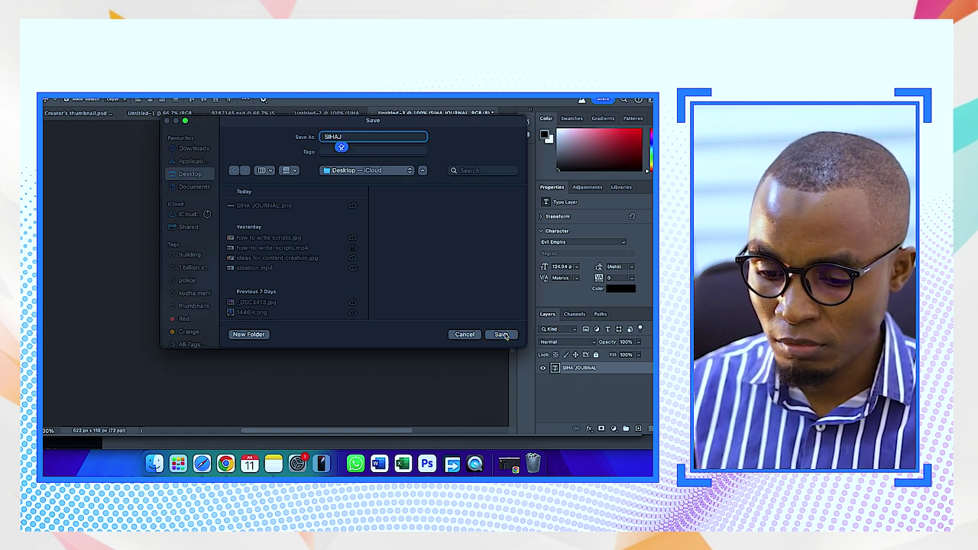
- Switch back to the browser, upload SIHAJ.png from the Desktop, and insert it as the Logo Image
click(216, 465)
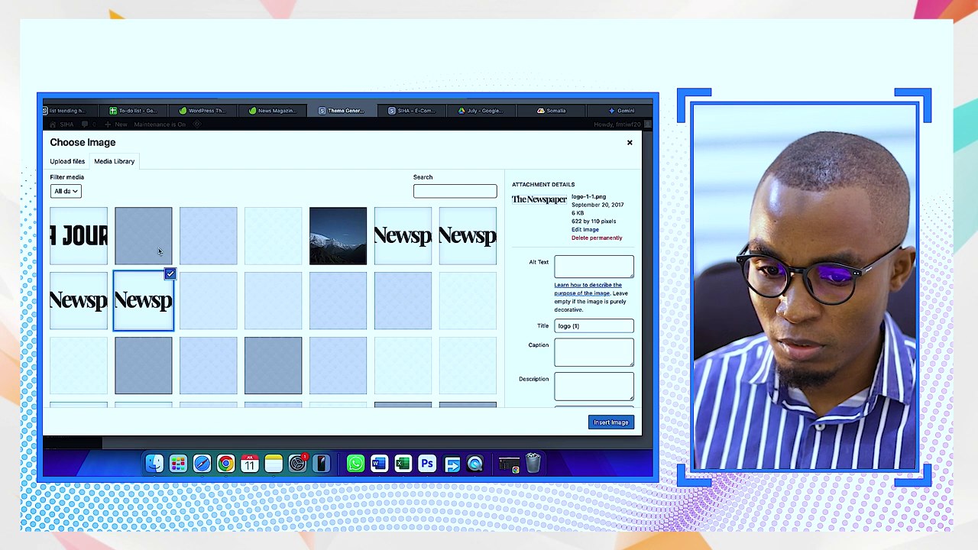
click(75, 165)
click(338, 288)
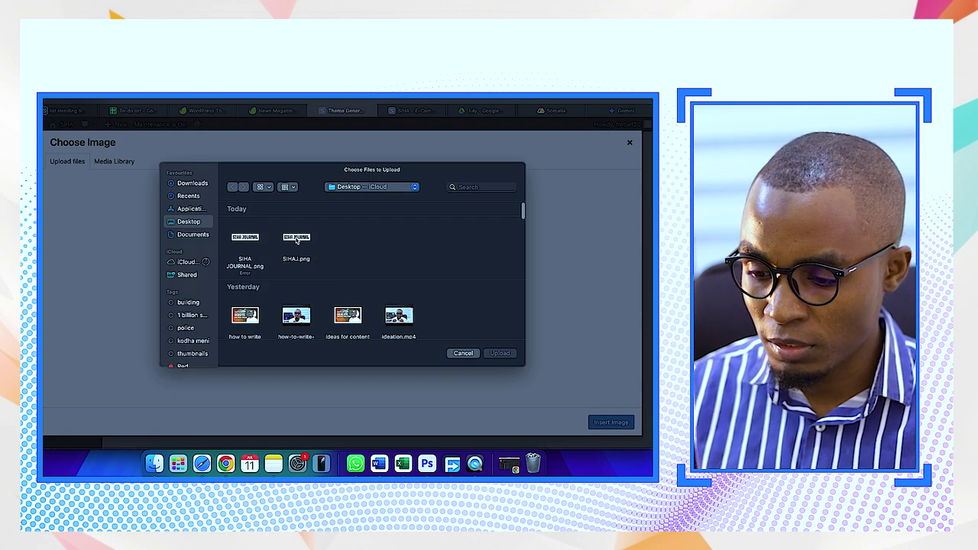
click(297, 240)
click(504, 353)
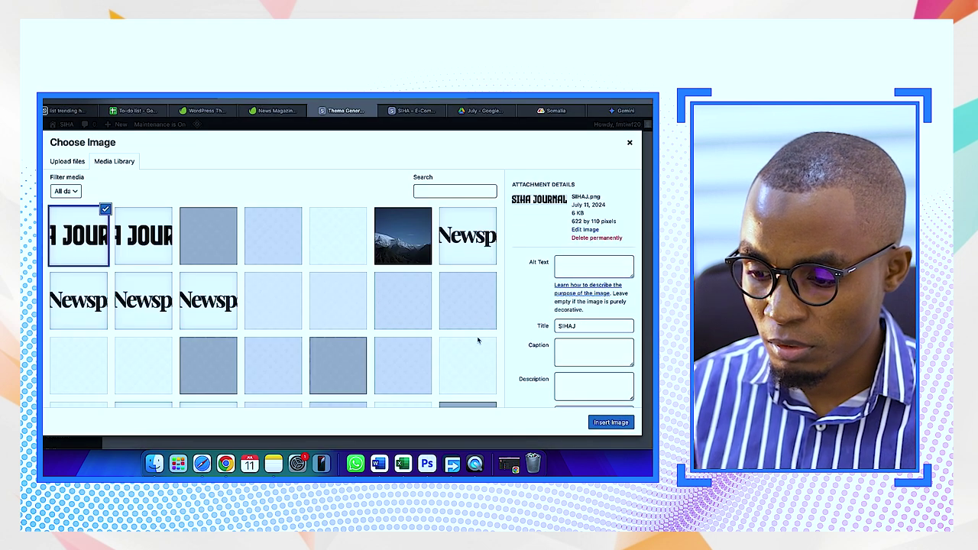
click(597, 422)
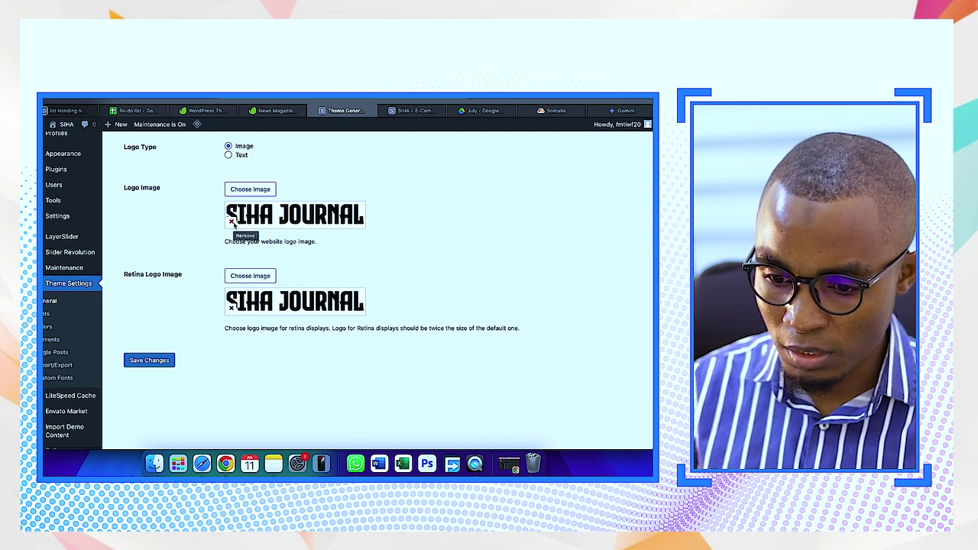
- Remove the Retina Logo Image, insert the larger SIHA JOURNAL image in its place, and save the theme settings
click(231, 309)
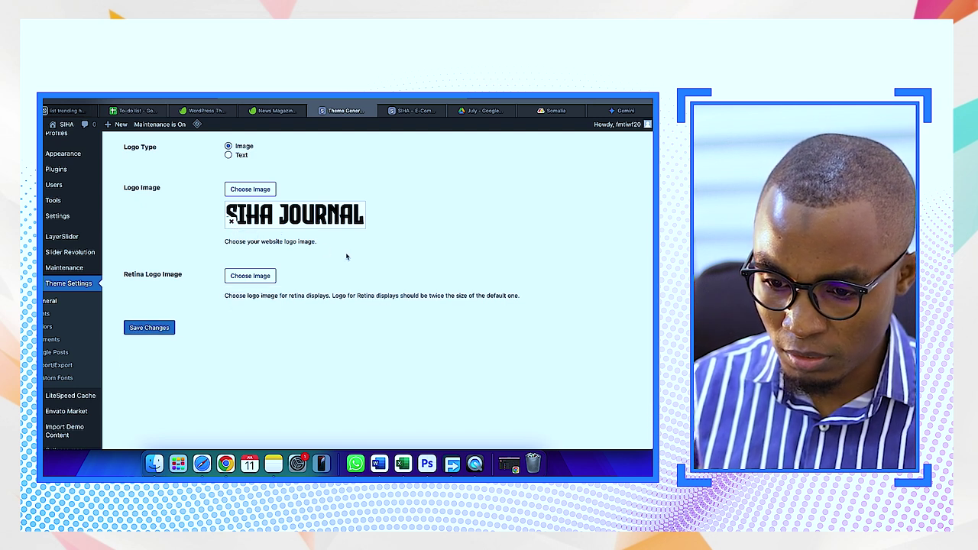
click(250, 276)
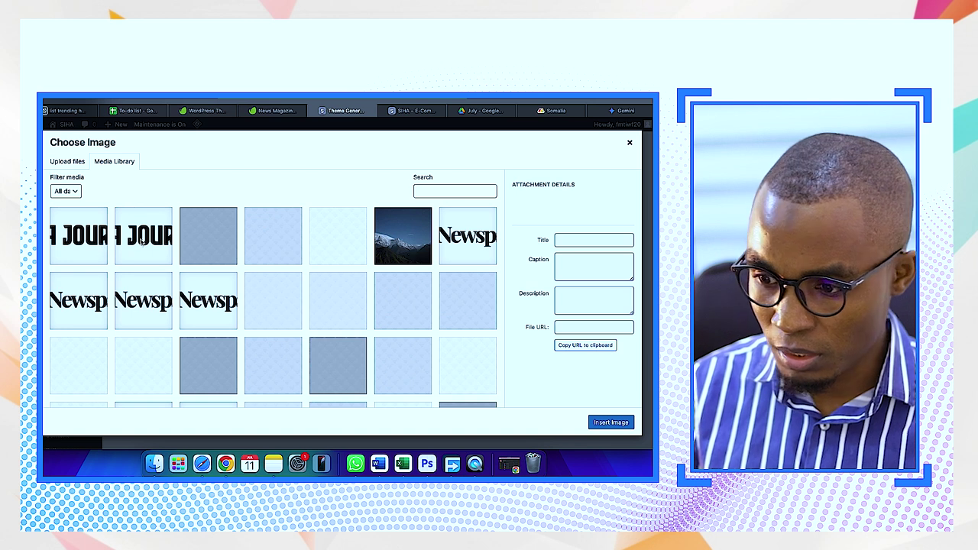
click(142, 241)
click(593, 423)
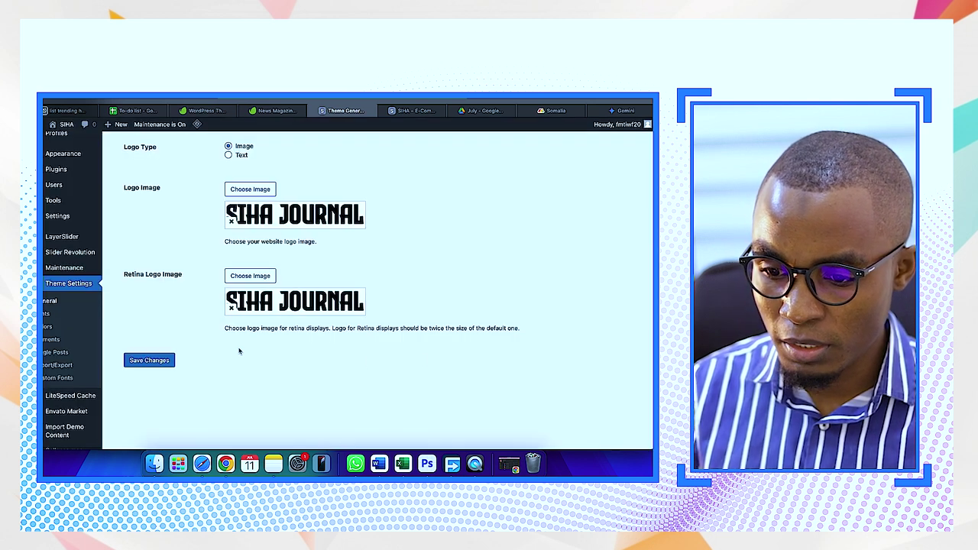
click(162, 359)
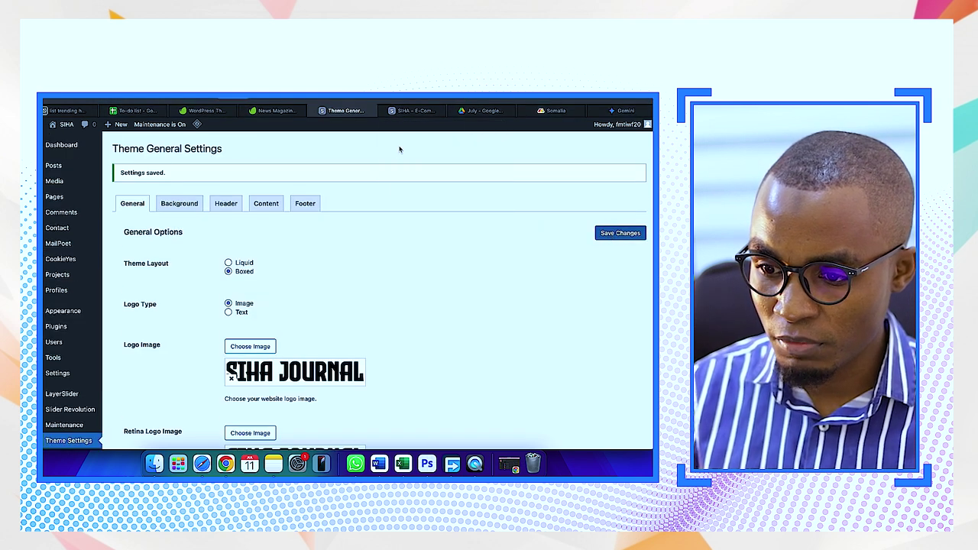
- Check the header logo on the SIHA home page and open the site's WordPress dashboard
click(411, 111)
click(411, 111)
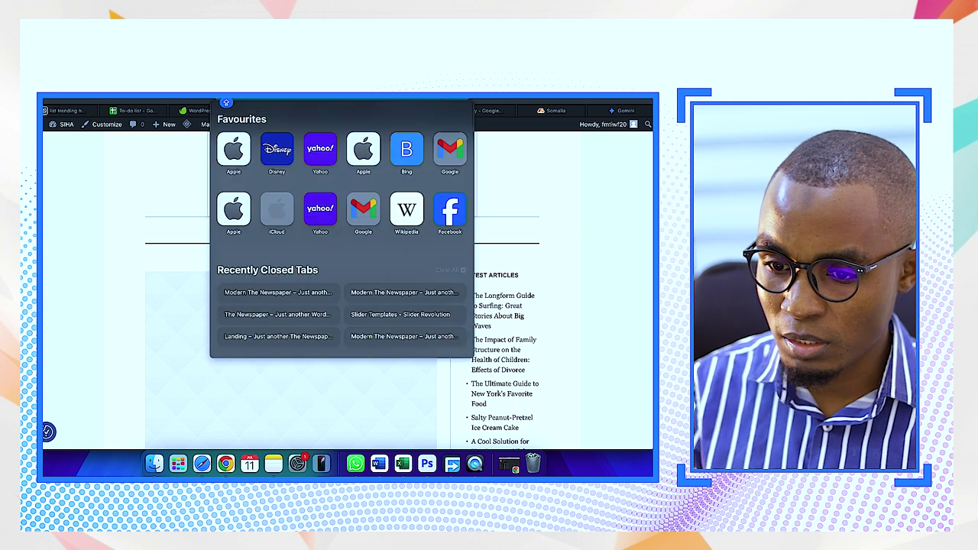
key(Escape)
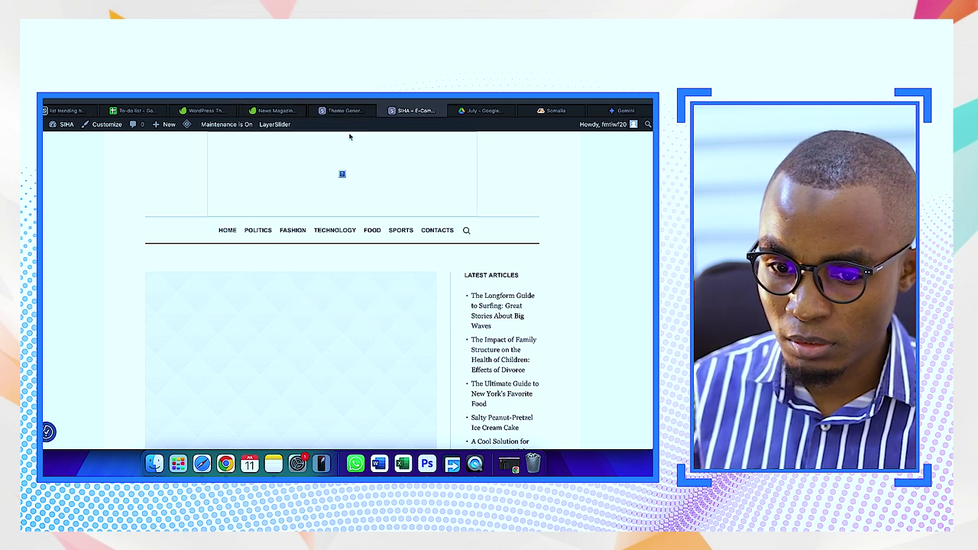
mouse_move(67, 125)
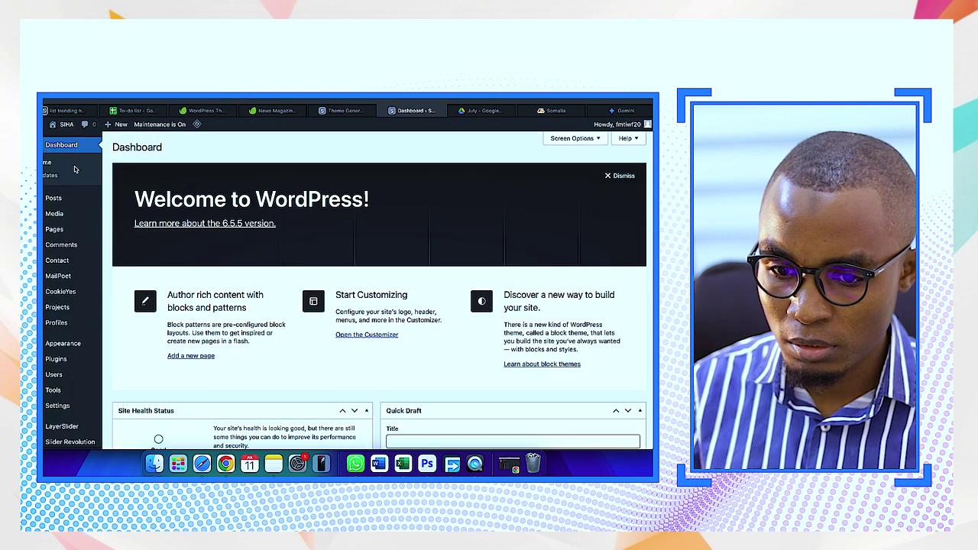
- Go from the dashboard to the SIHA front page and open it in the theme Customizer
click(68, 145)
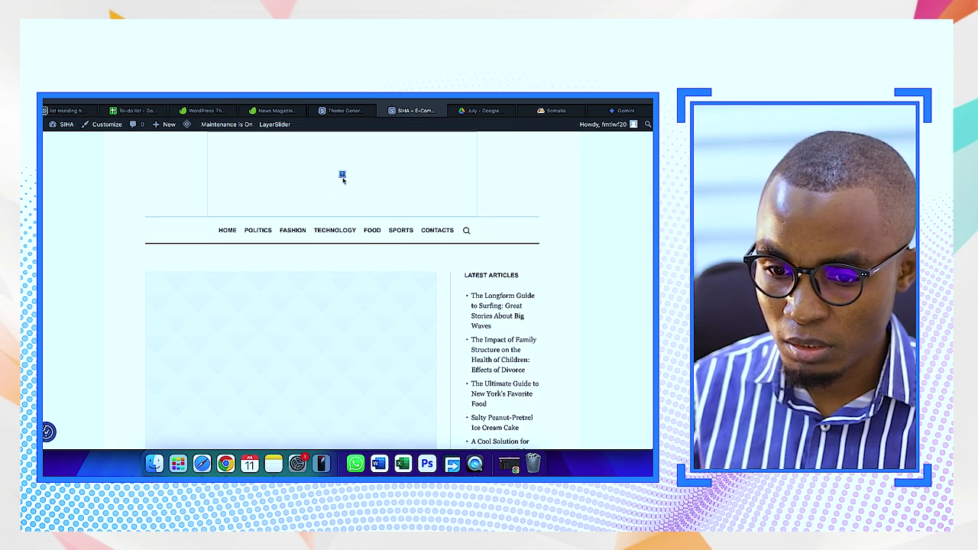
click(119, 126)
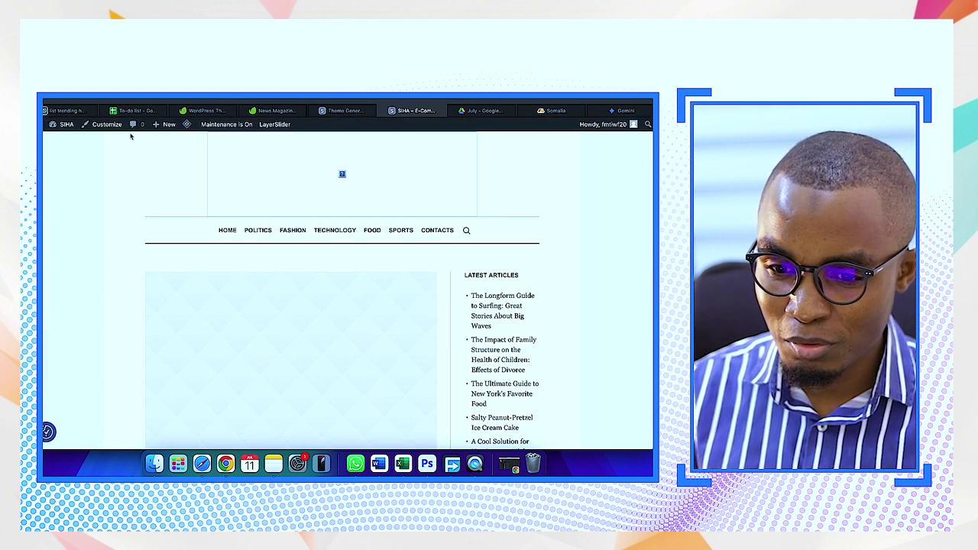
click(113, 126)
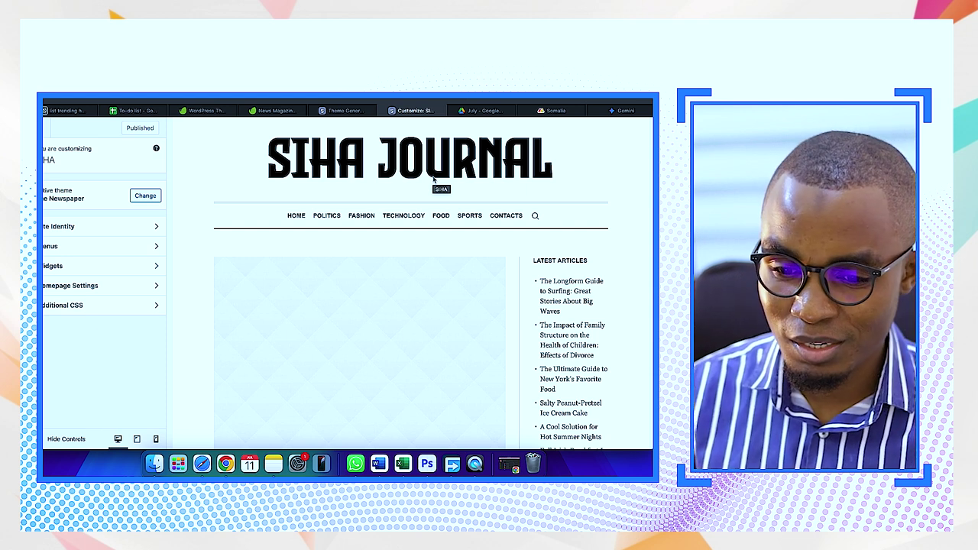
- Change the tagline in the Site Identity settings to JOURNAL
click(133, 229)
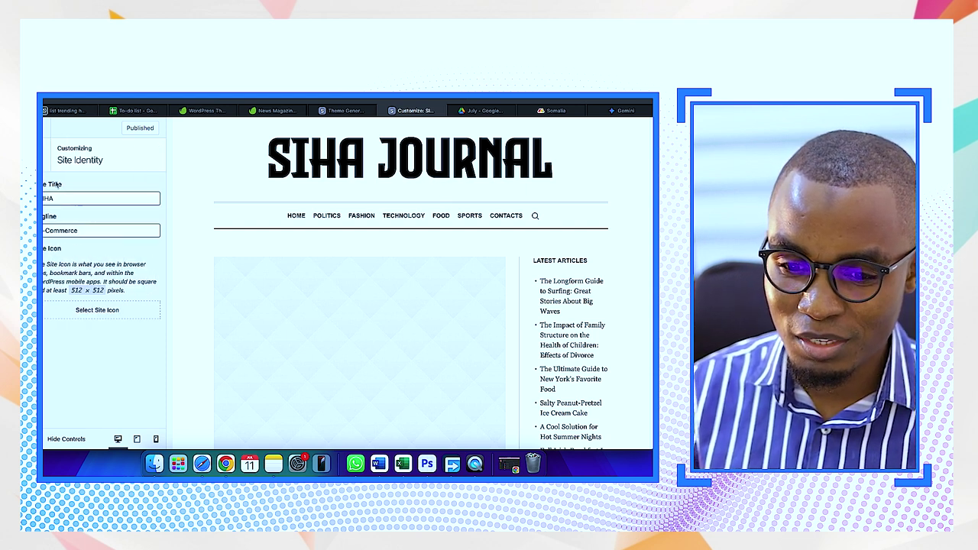
triple_click(90, 233)
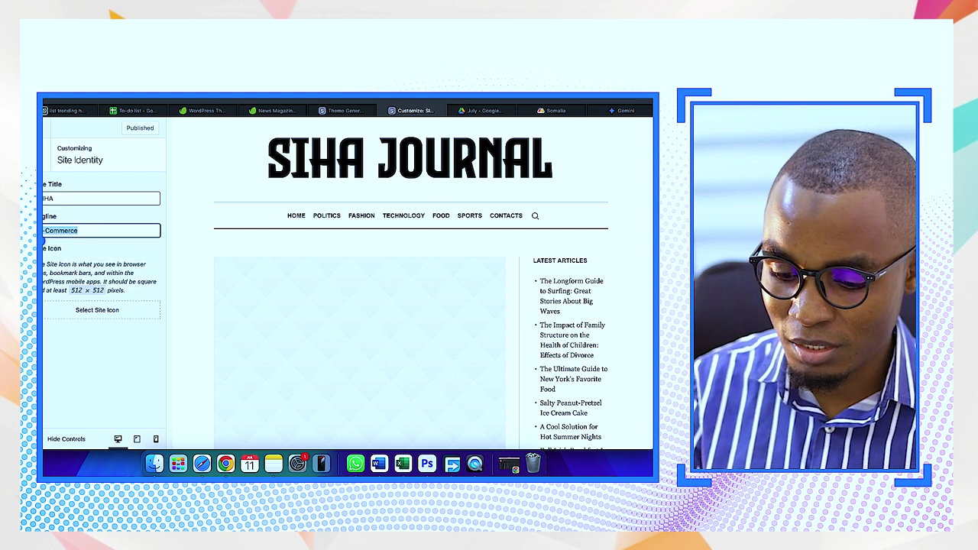
text(JOURNAL)
key(Escape)
- Look through the Menus, Widgets and Homepage Settings sections, and publish the Customizer changes
click(73, 252)
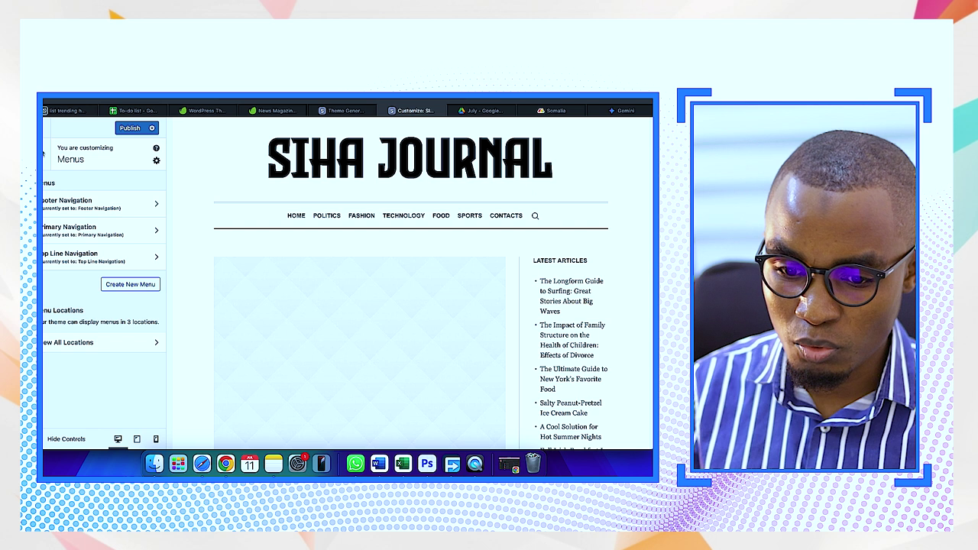
click(43, 153)
click(63, 268)
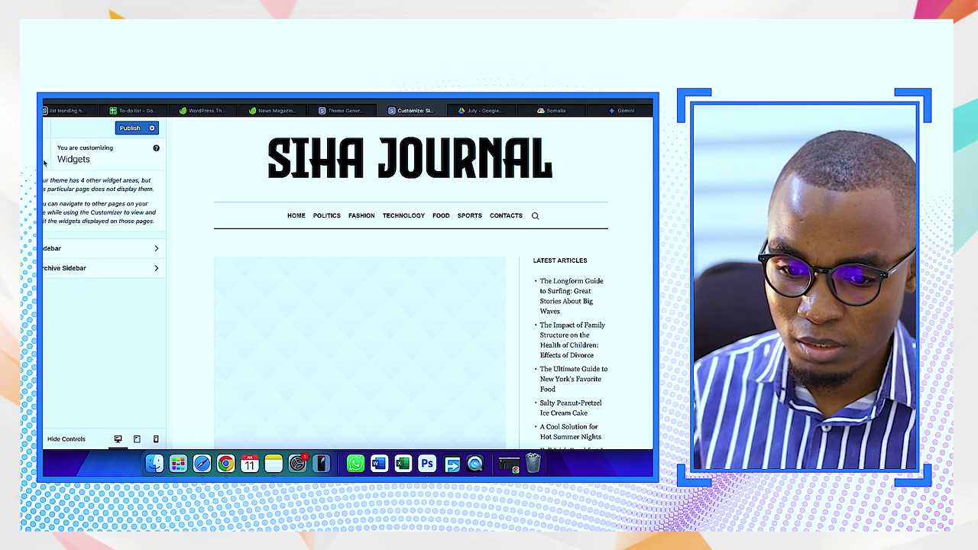
click(44, 157)
click(77, 284)
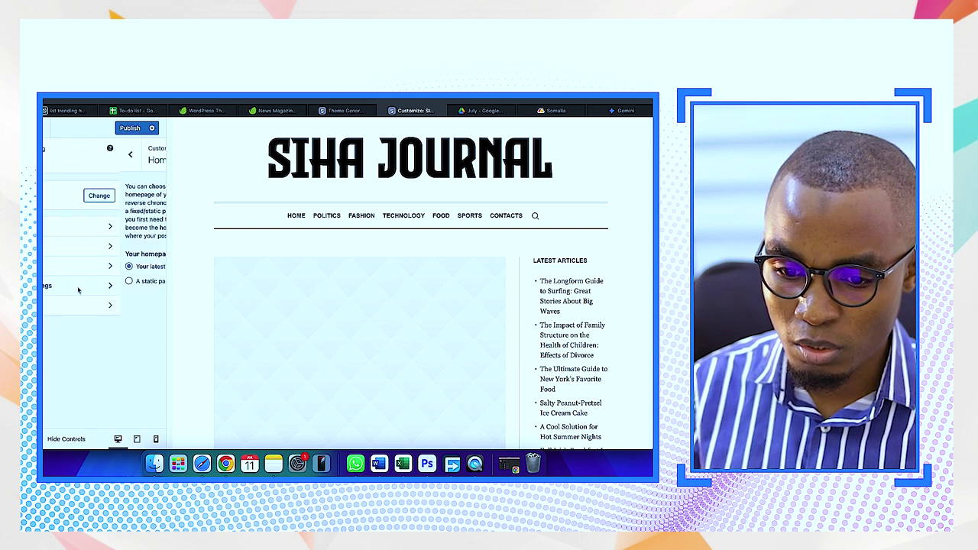
click(43, 158)
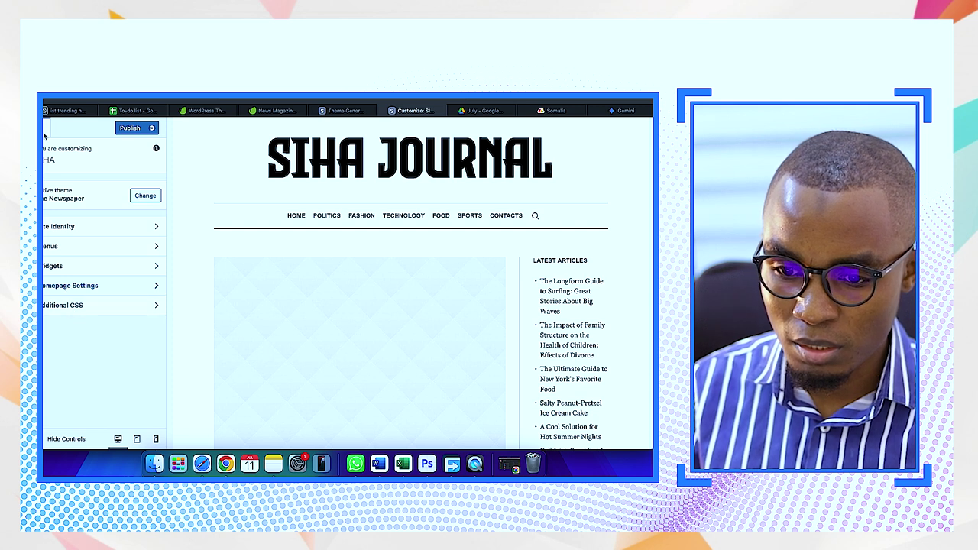
click(124, 128)
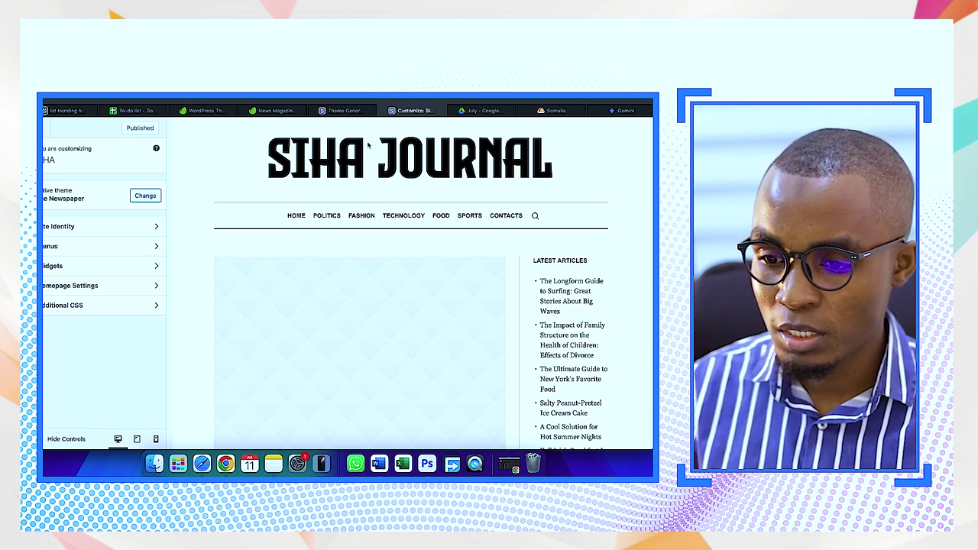
- Open the WordPress list of posts and compare its entries with the articles in the Customizer's site preview
click(340, 112)
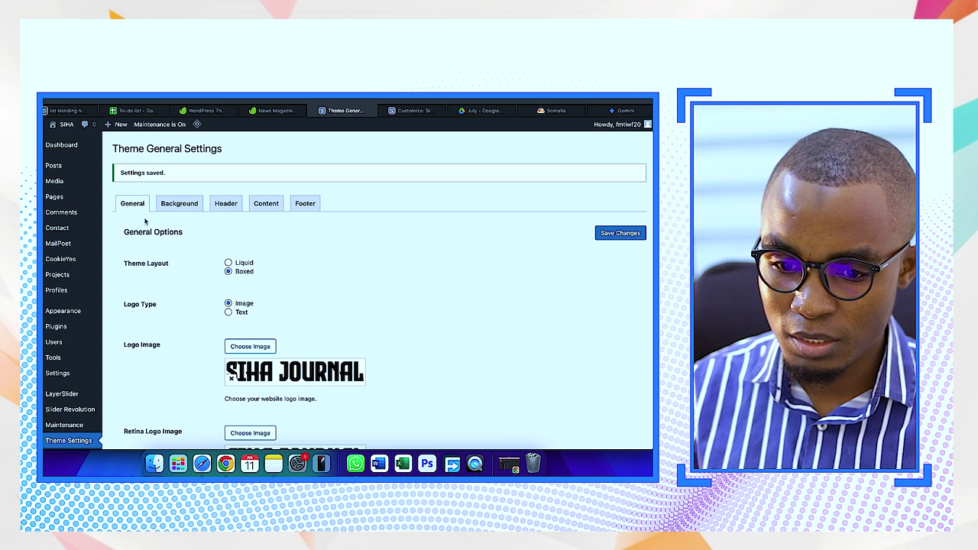
mouse_move(55, 170)
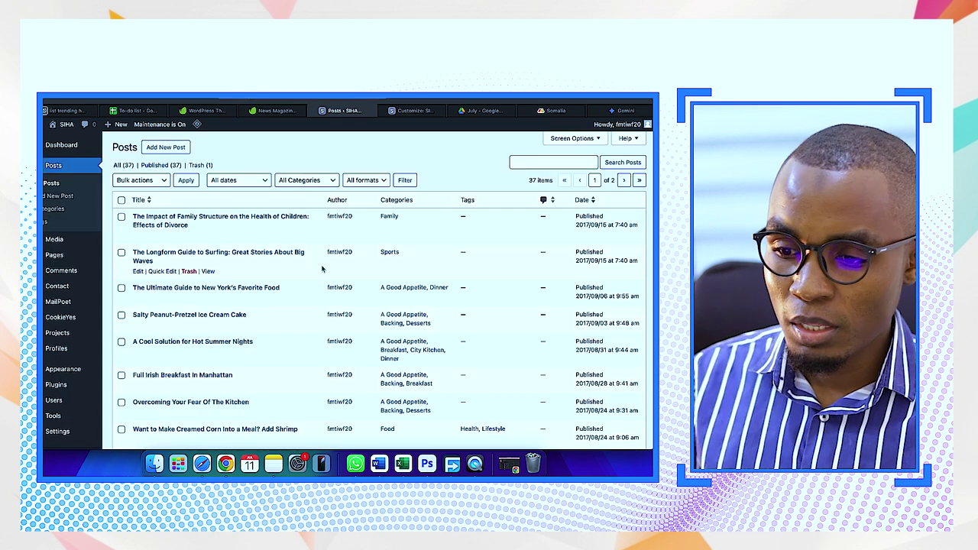
click(413, 110)
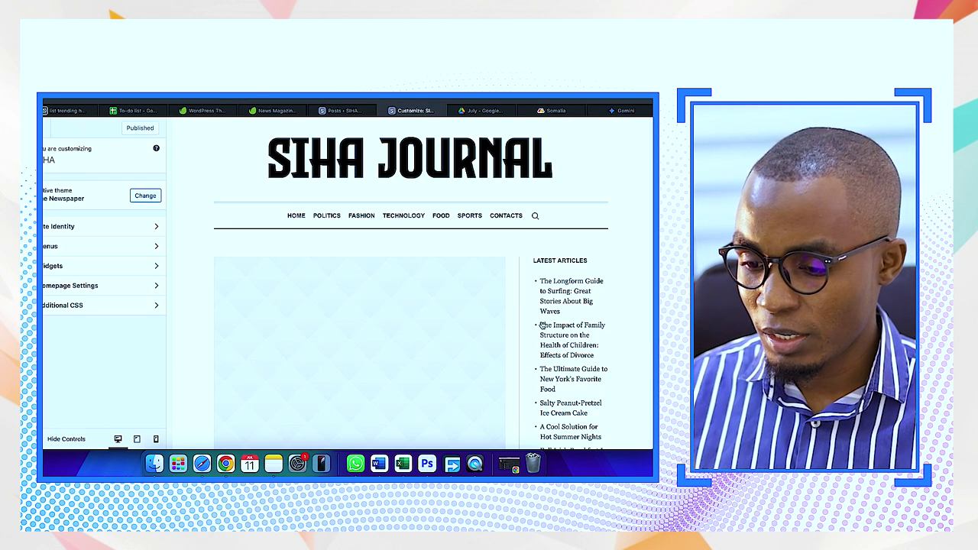
scroll(556, 285, down, 10)
scroll(555, 285, down, 10)
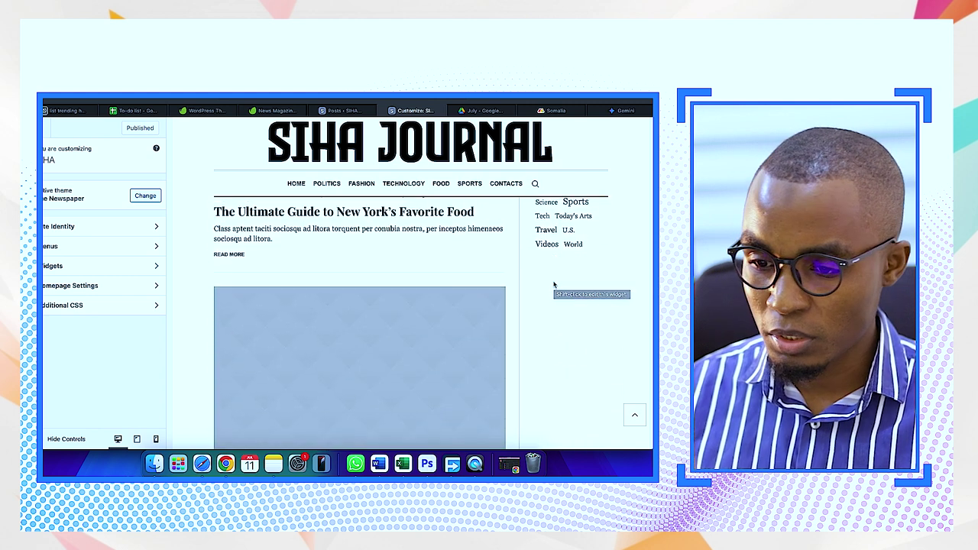
click(358, 112)
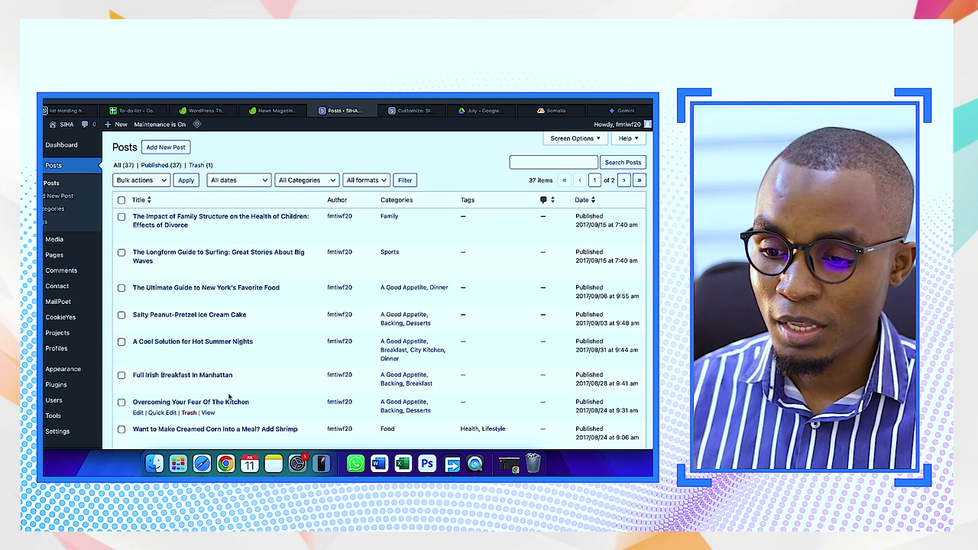
scroll(344, 401, down, 1)
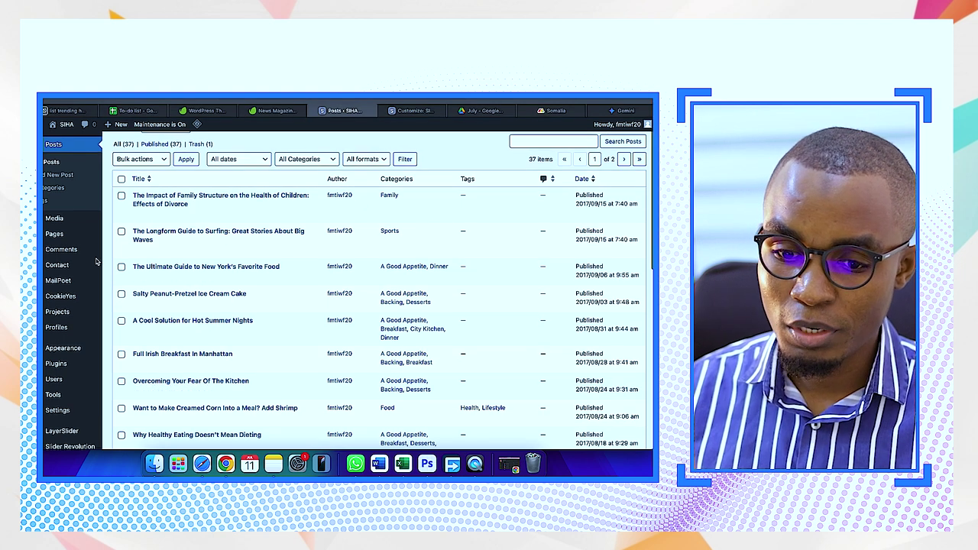
- Review the existing post categories and return to the list of posts
click(46, 191)
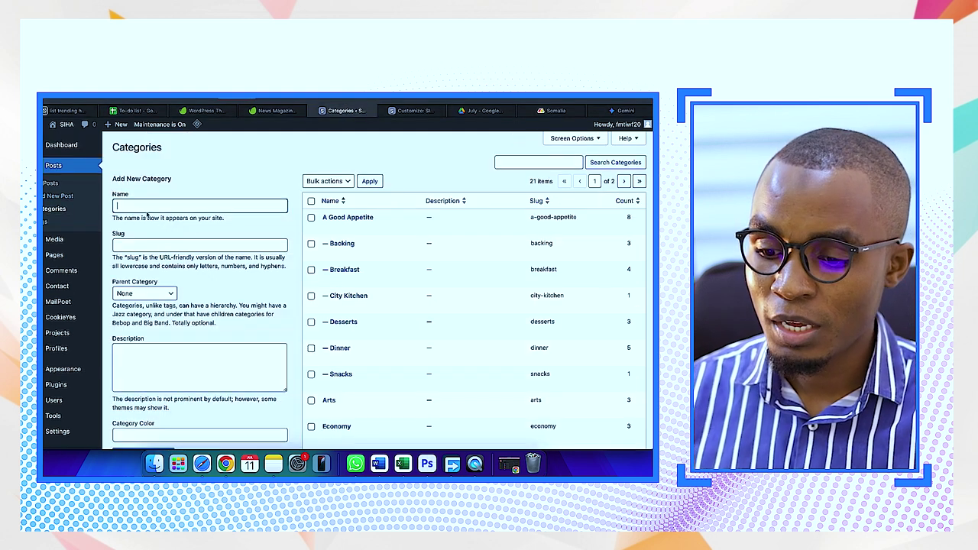
scroll(343, 401, down, 5)
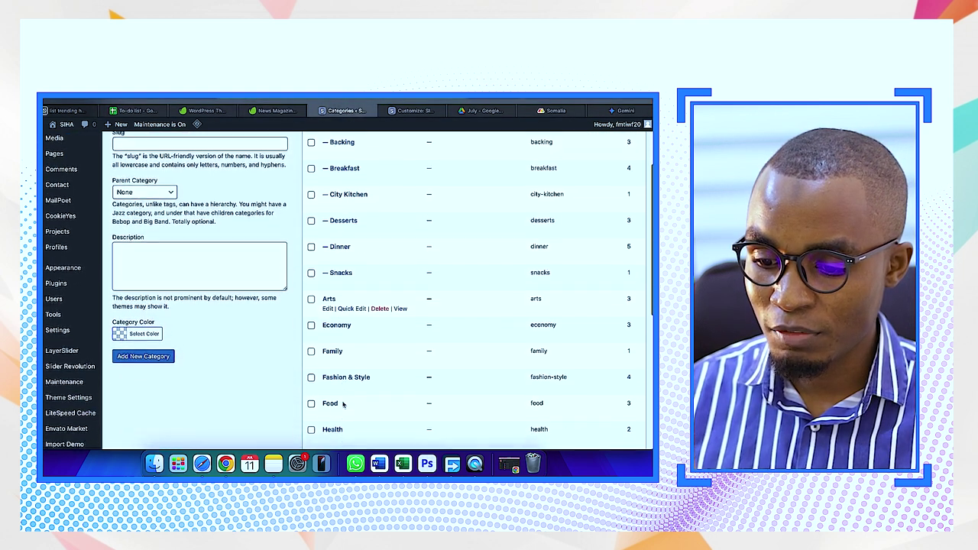
scroll(343, 405, down, 5)
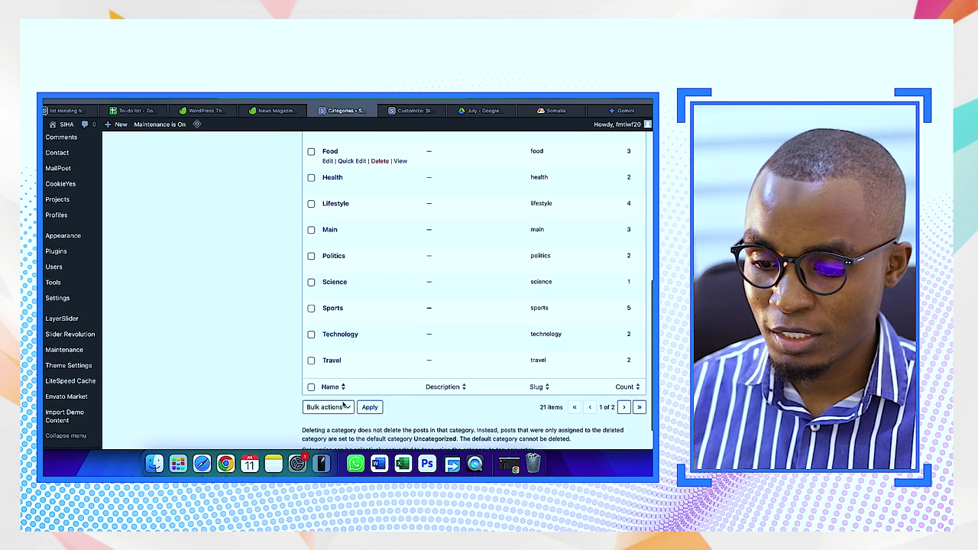
scroll(361, 292, up, 10)
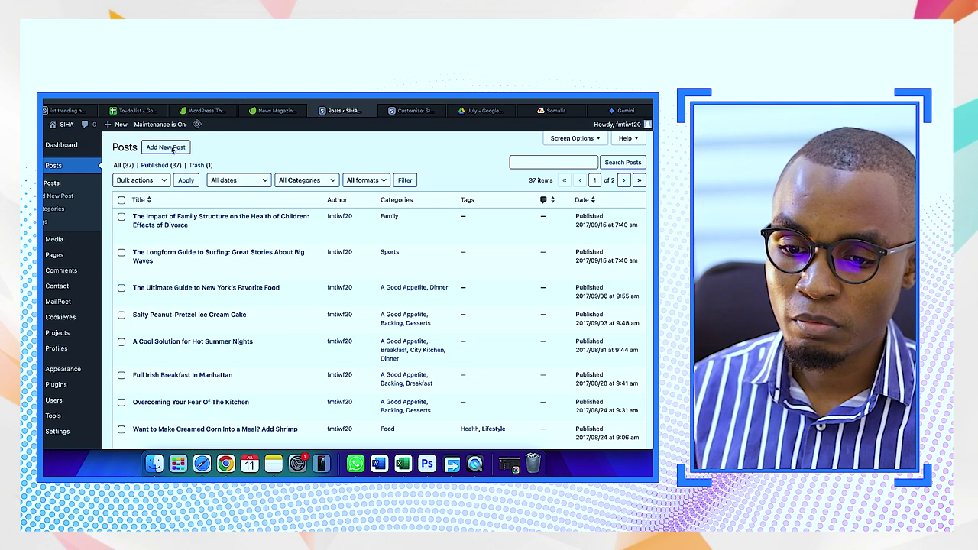
- Create a new post titled "Food security an urgent concern in Africa"
click(172, 148)
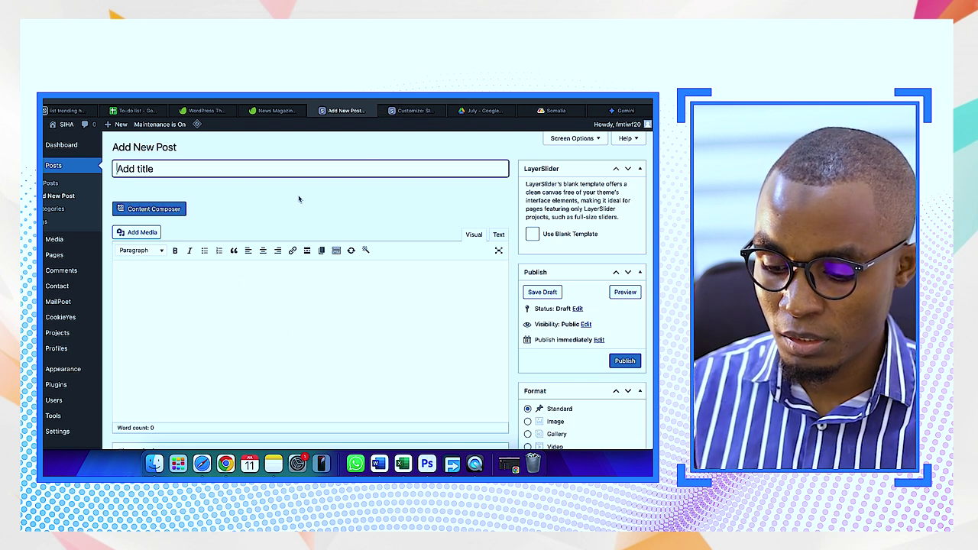
text(Food )
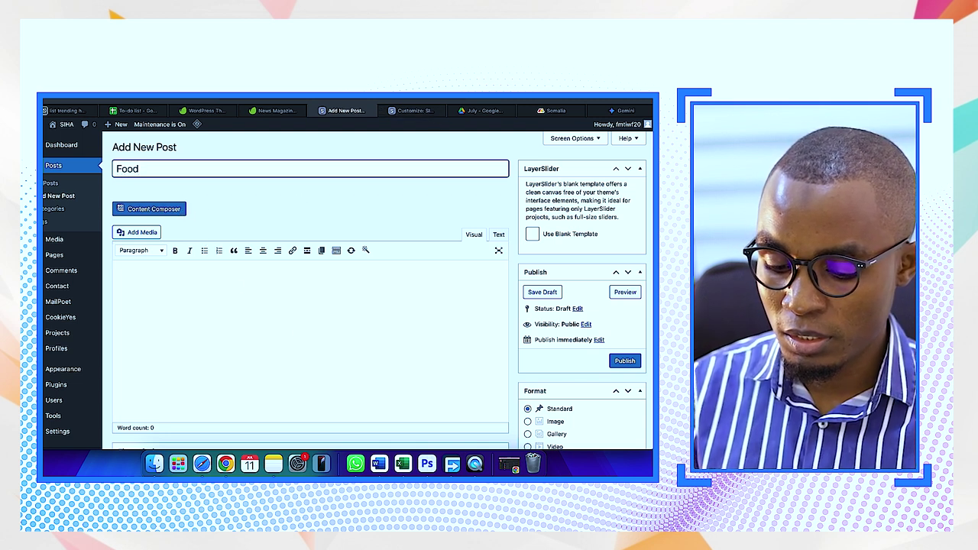
text(secu)
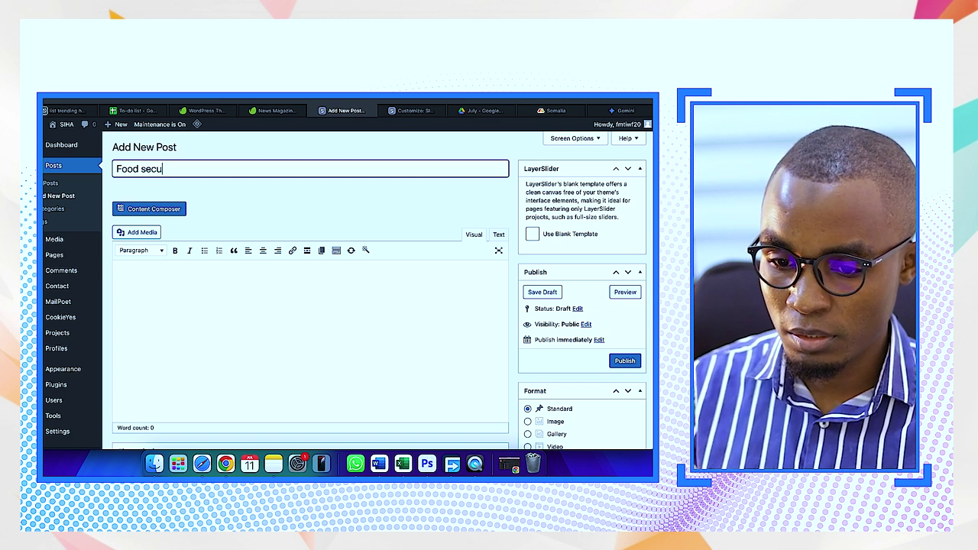
key(BackSpace)
text(urity an )
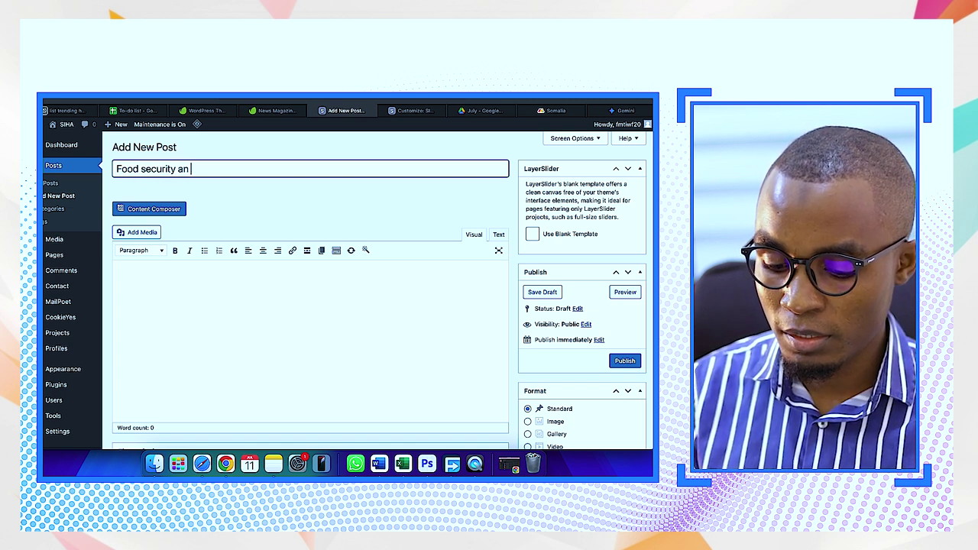
text(urgen)
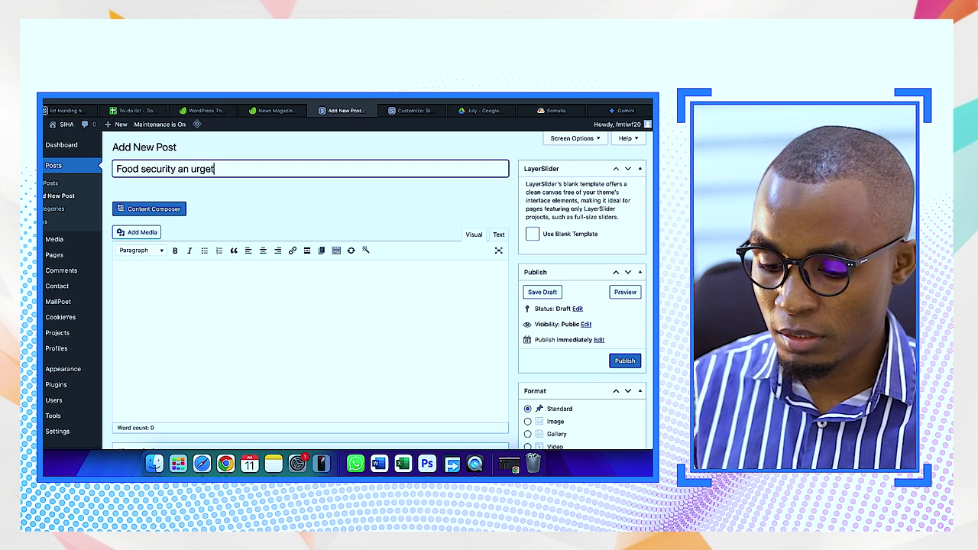
text(t conce)
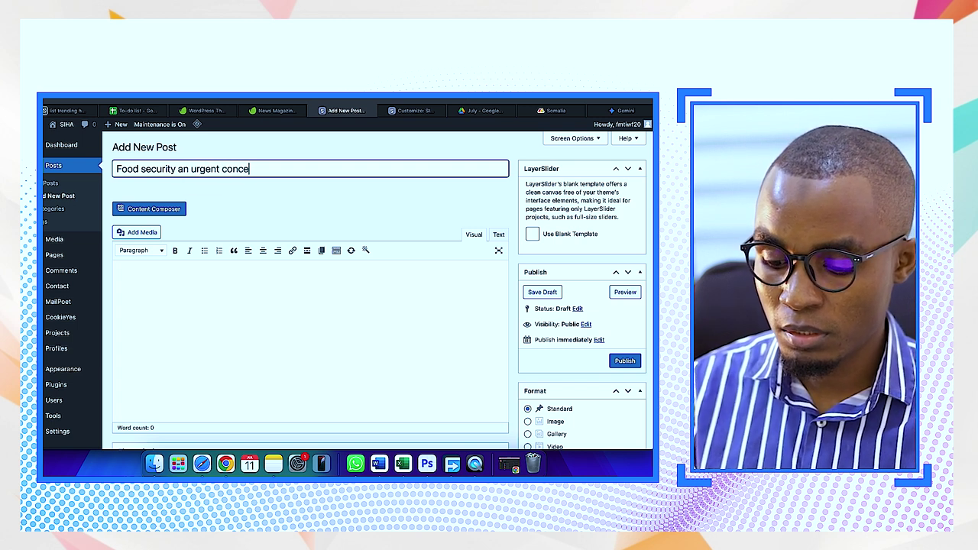
text(rn in Af)
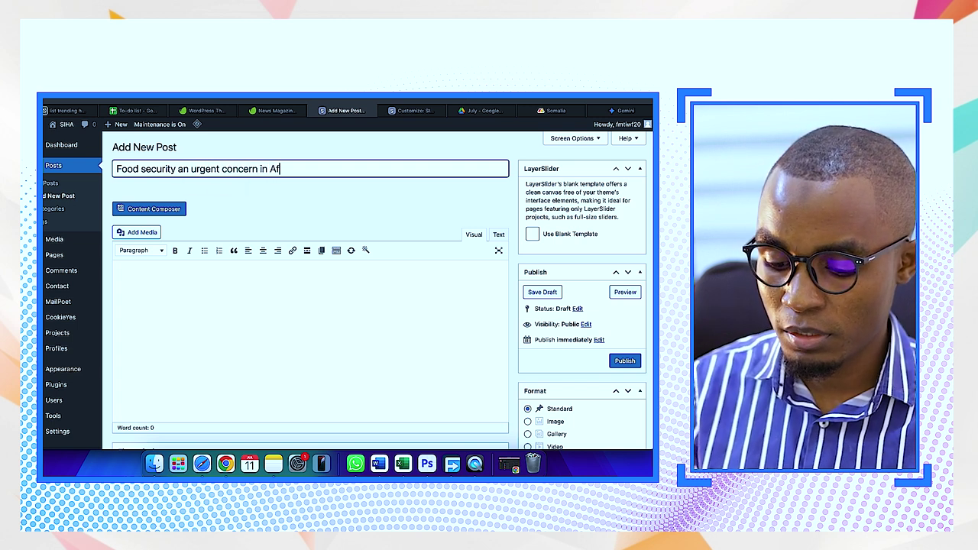
text(ri)
- Switch to Gemini and ask it to compose a web article titled "Food security an urgent concern in Africa"
click(625, 110)
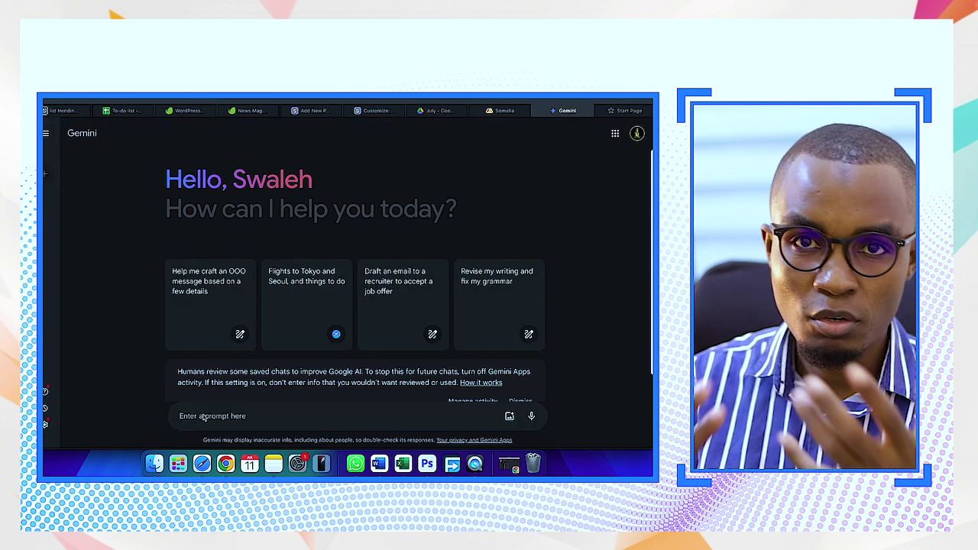
text(compose a web article titled Food security an urgent concern in Africa)
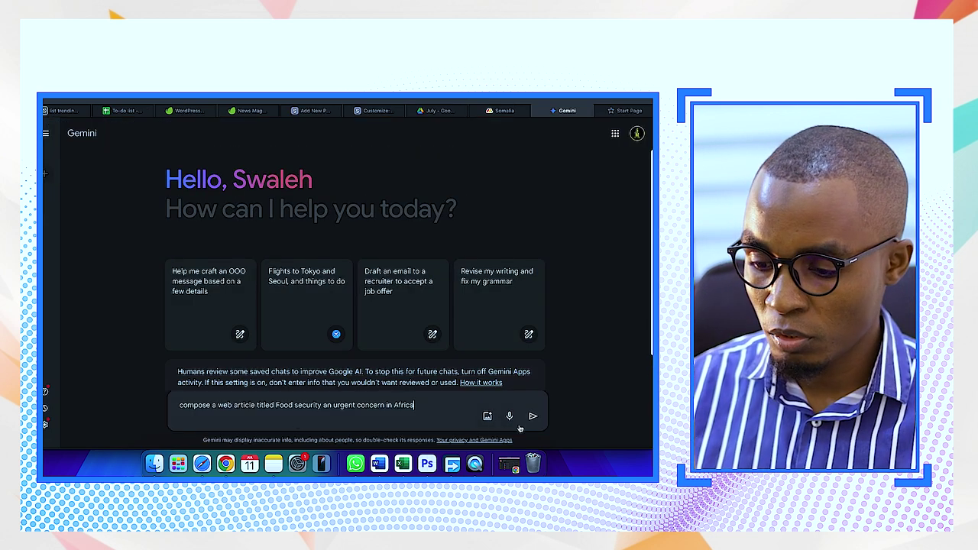
click(531, 415)
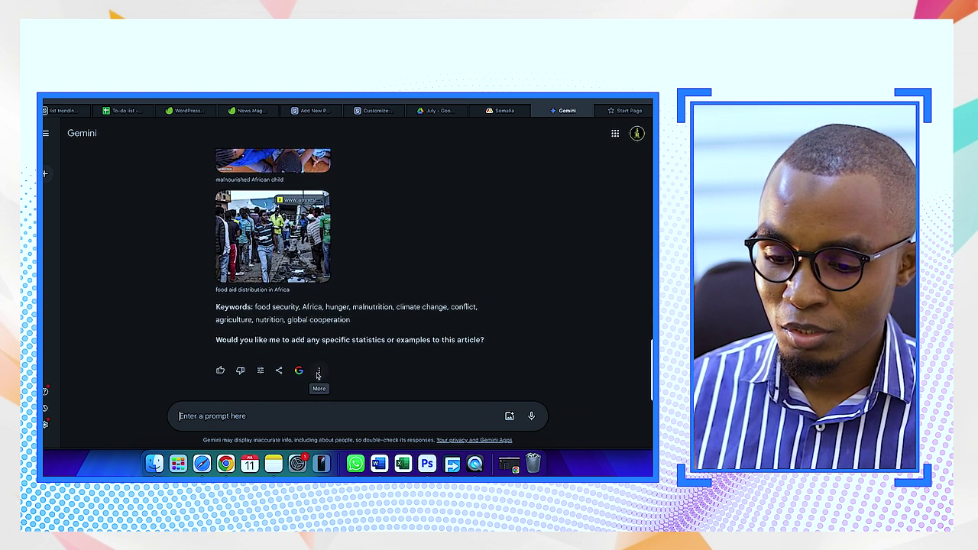
- Copy Gemini's full response and paste it into the body of the new WordPress post
click(319, 373)
click(342, 324)
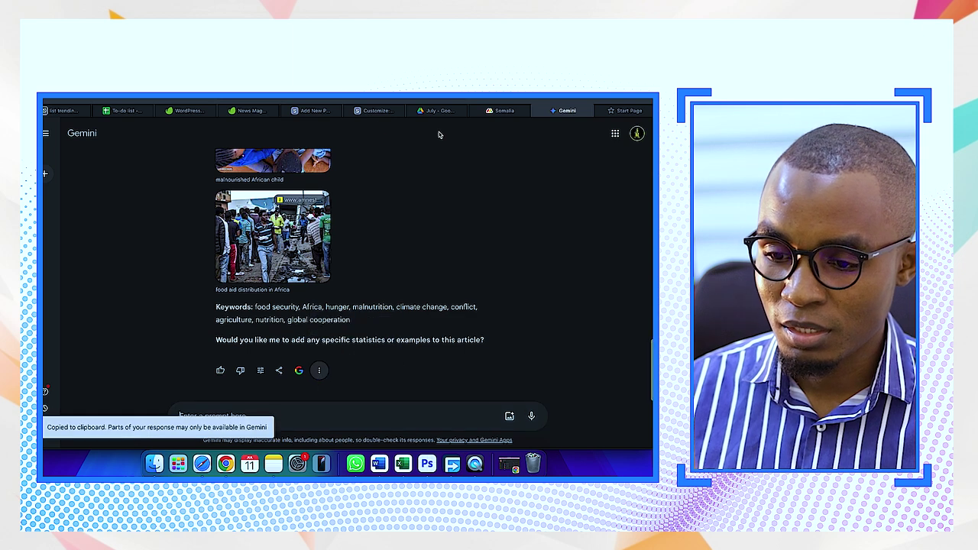
click(323, 113)
click(258, 287)
key(super+v)
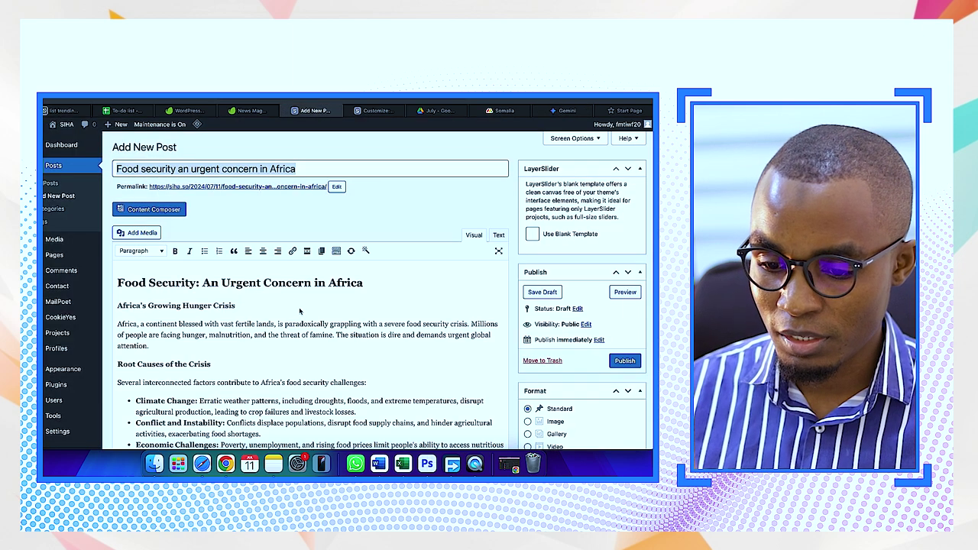
- Check the pasted article in the post editor and assign the post to the Food category
scroll(299, 309, down, 15)
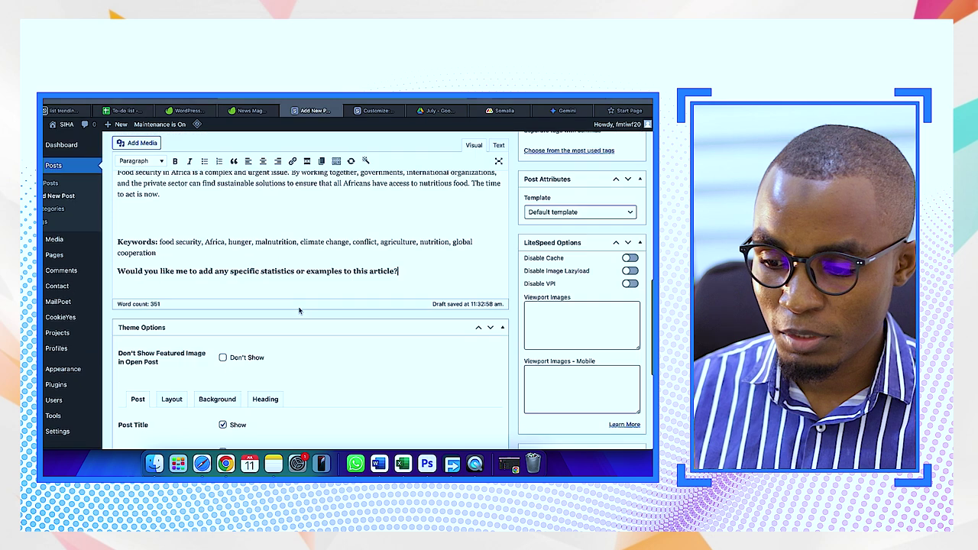
scroll(299, 310, up, 10)
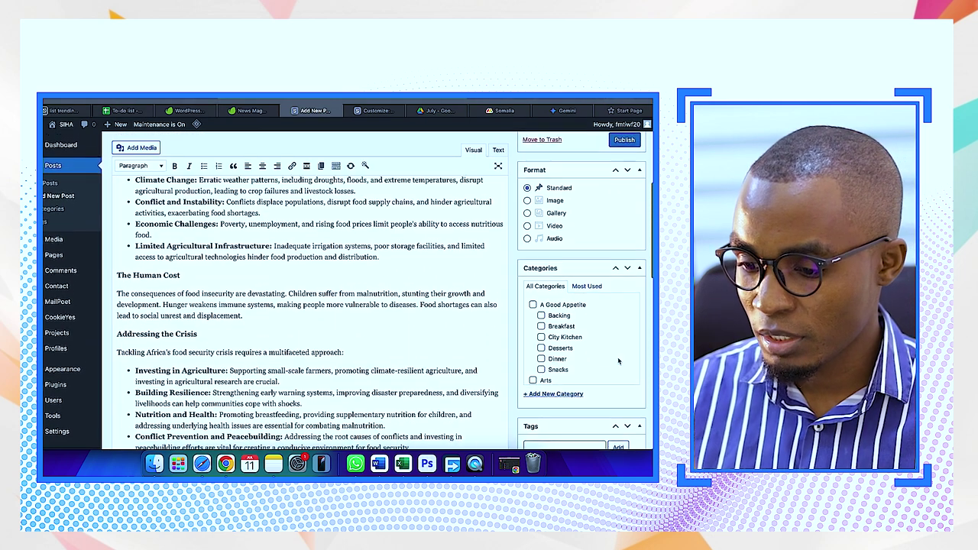
scroll(617, 356, down, 1)
scroll(582, 344, down, 4)
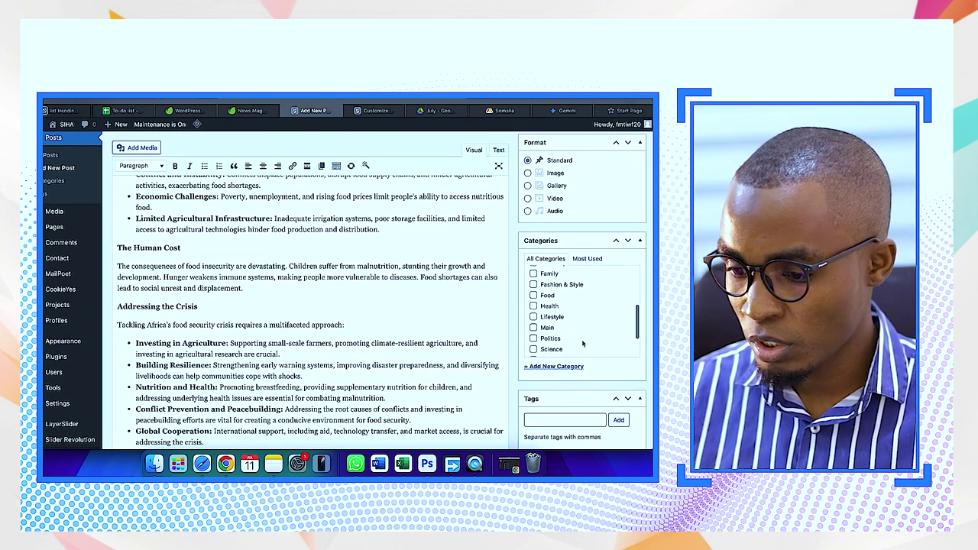
scroll(573, 326, down, 3)
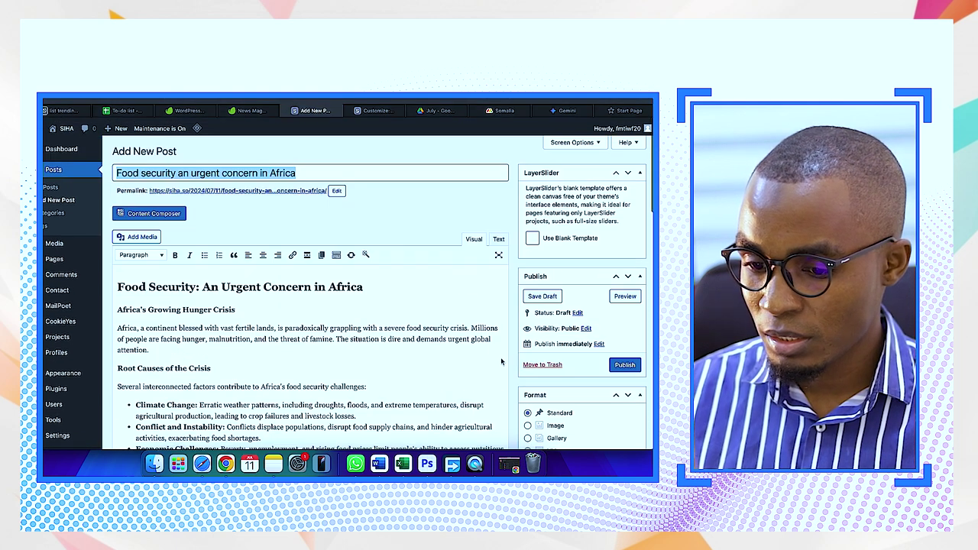
scroll(501, 362, down, 8)
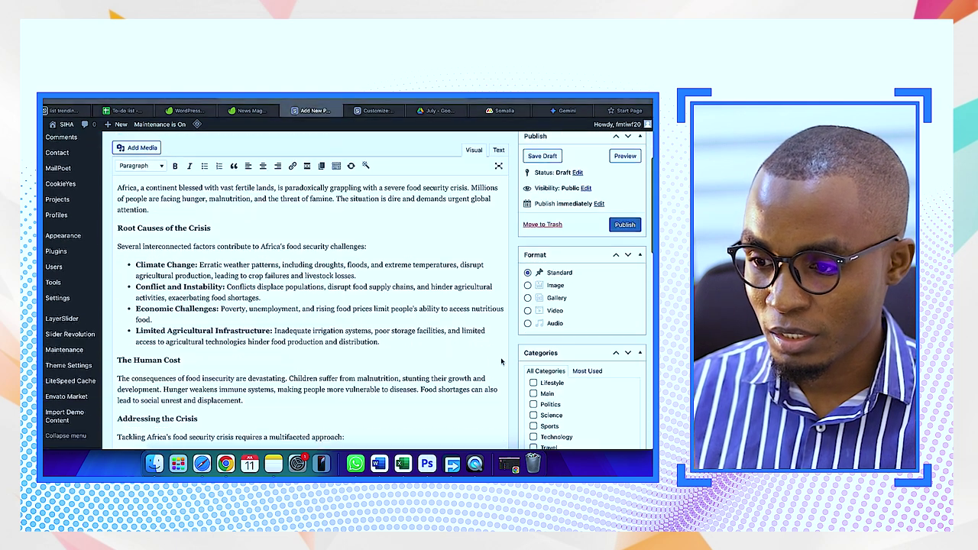
- Look over the images in Gemini's response, and search Bing Images for "food security"
click(567, 113)
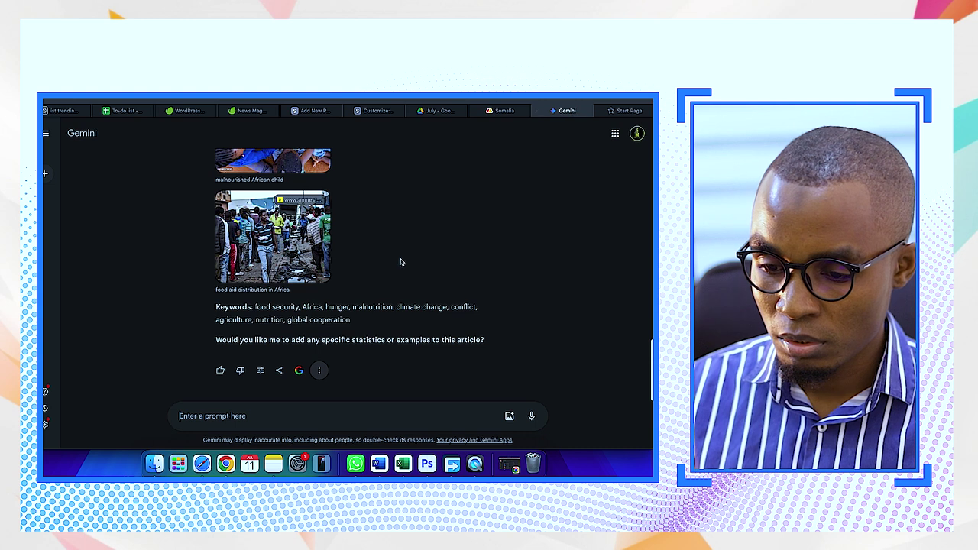
scroll(400, 261, up, 3)
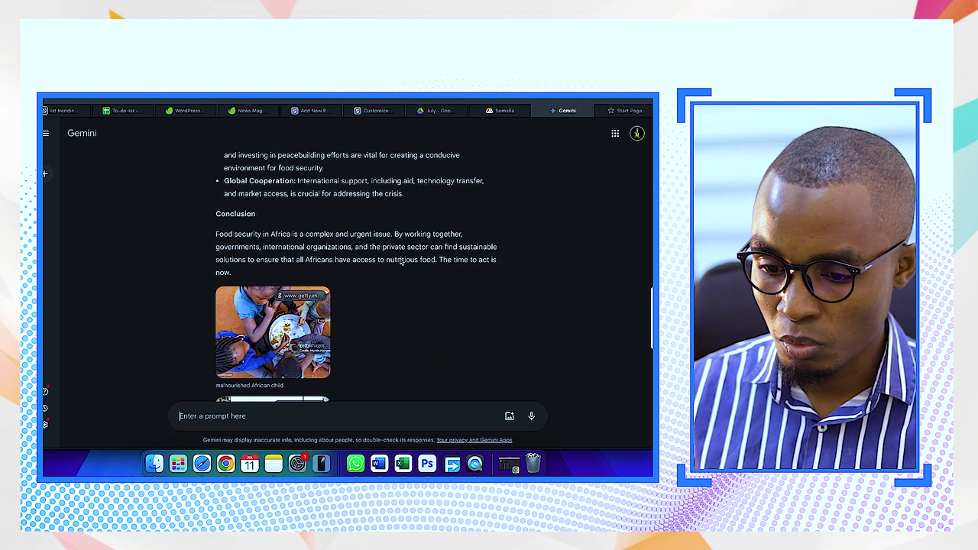
click(626, 111)
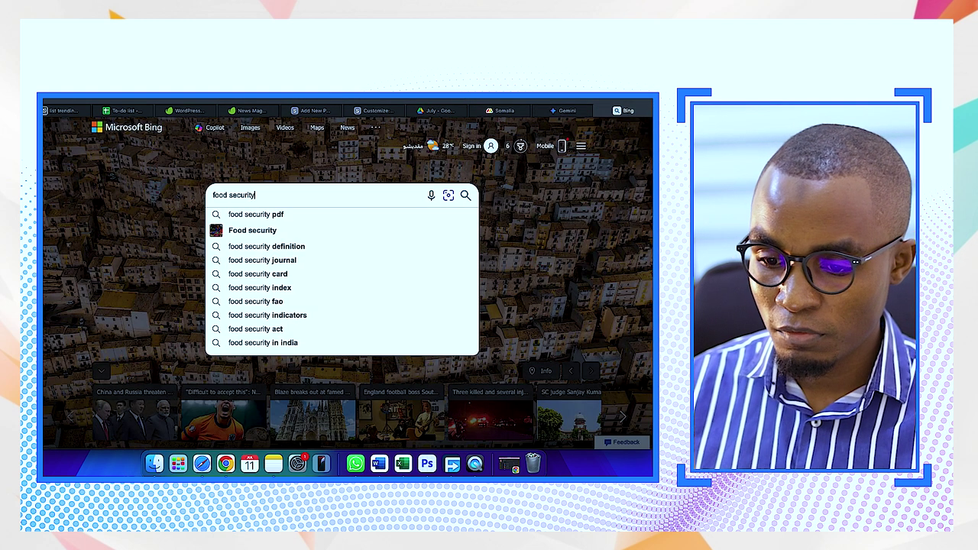
key(Return)
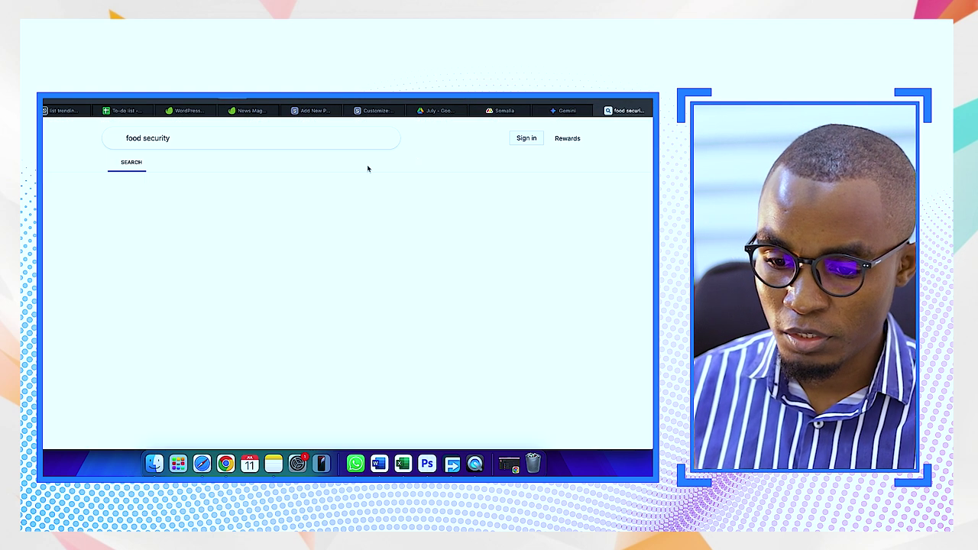
click(221, 163)
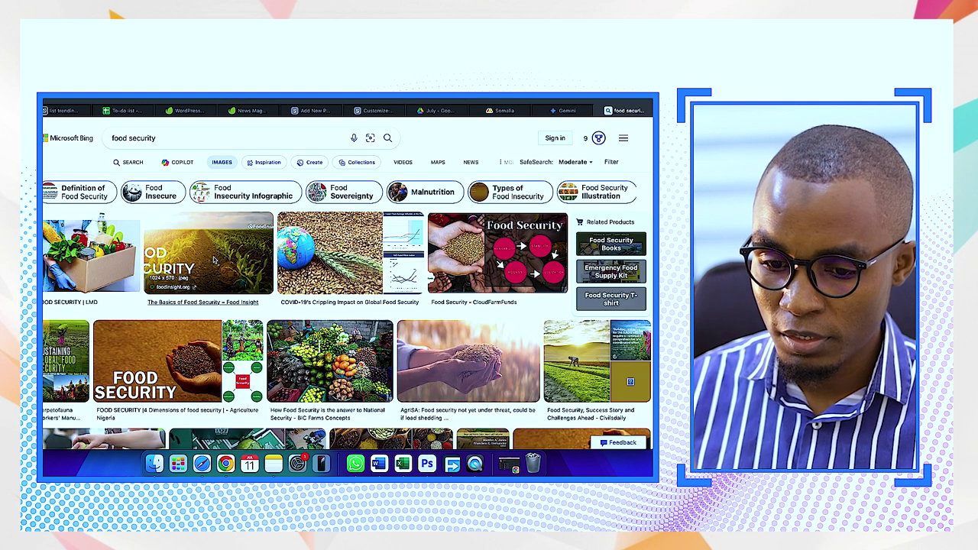
- Preview several image results and download the 795 × 406 "Food Security" picture of hands holding grain, allowing downloads from bing.com
click(247, 252)
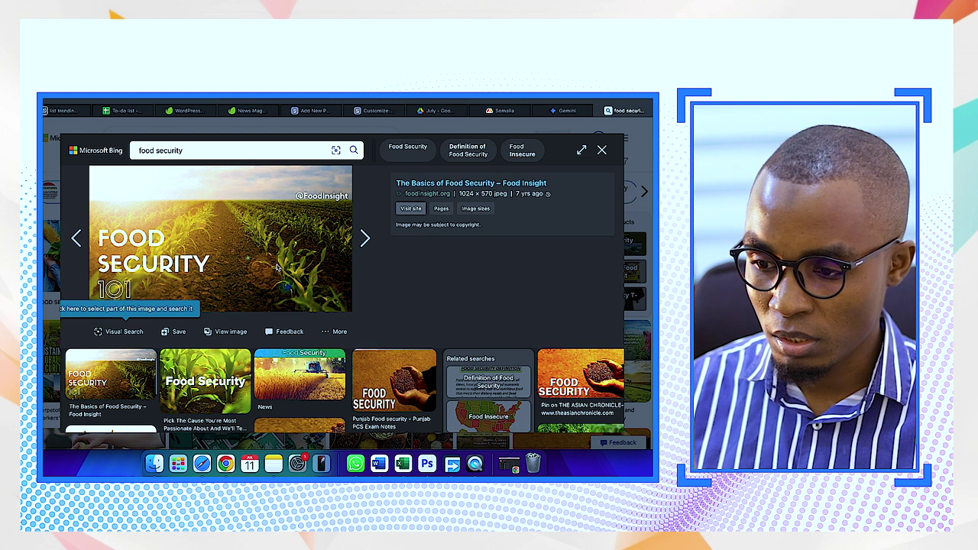
right_click(246, 232)
click(603, 151)
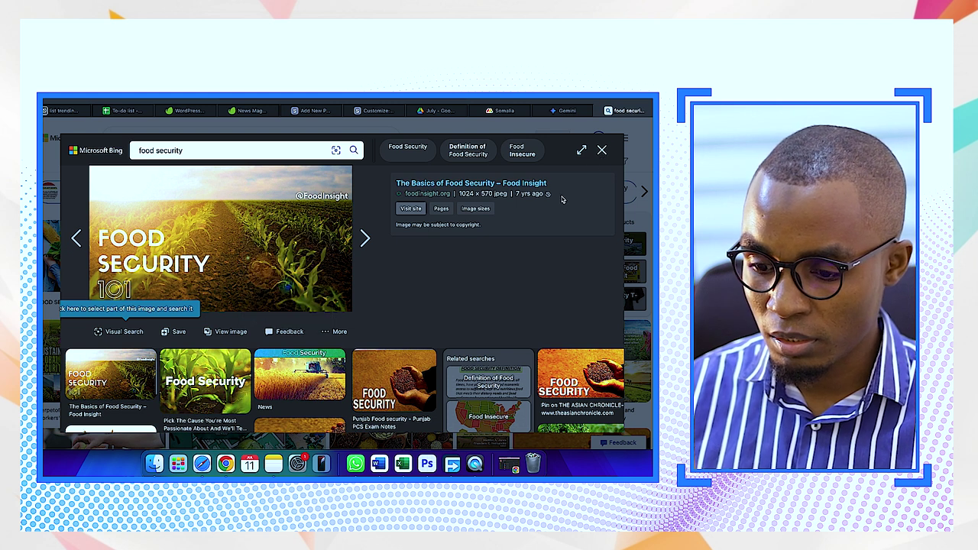
click(388, 364)
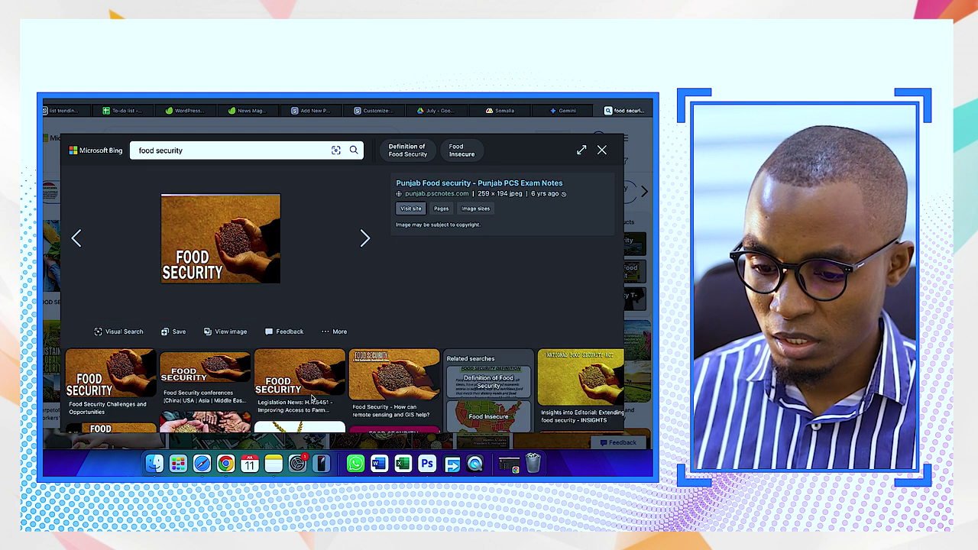
click(334, 372)
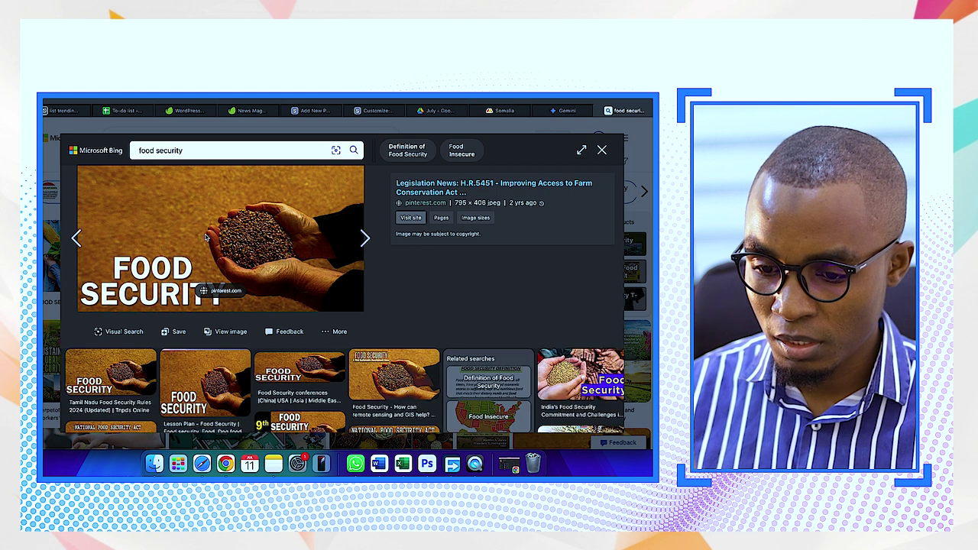
right_click(204, 238)
click(249, 264)
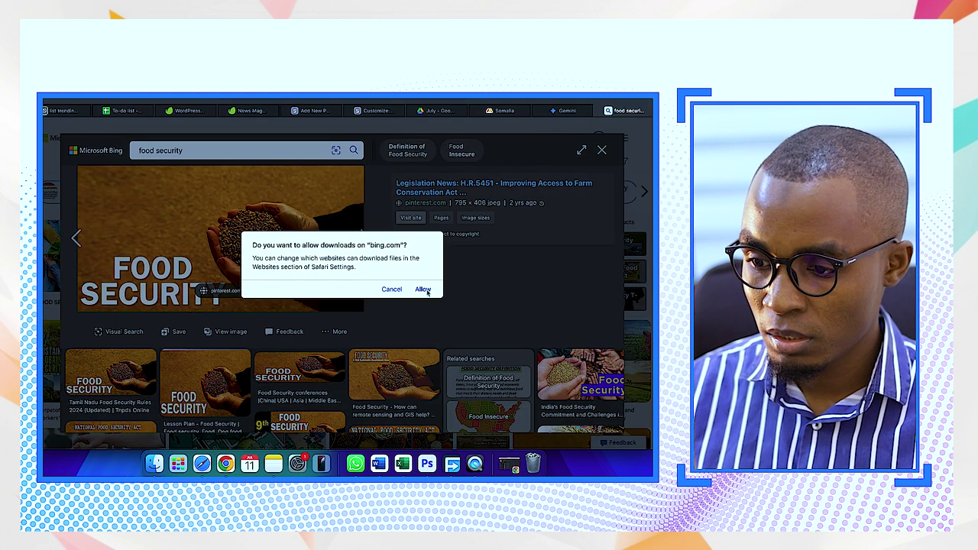
click(424, 289)
click(602, 151)
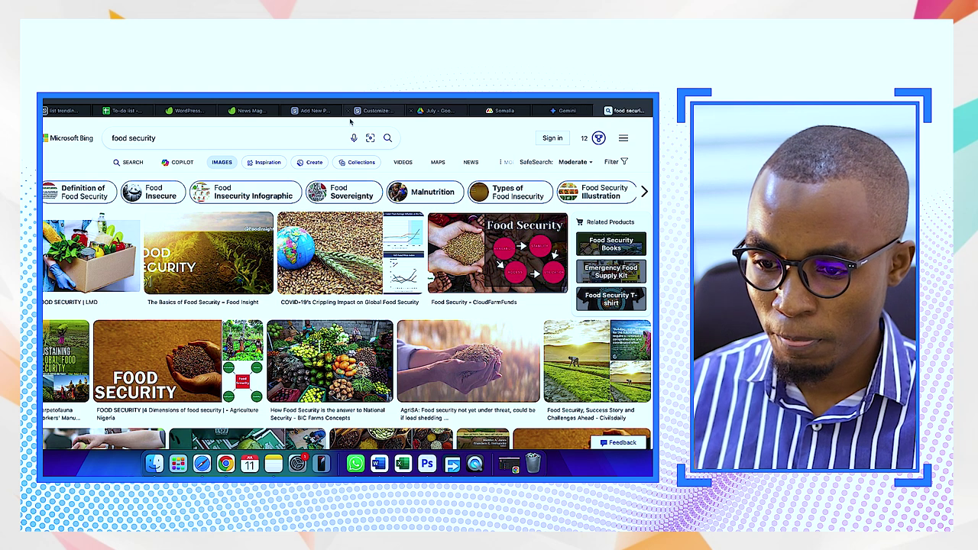
- Return to the WordPress post and upload the food security picture from the Downloads folder through the featured image dialog
click(313, 110)
scroll(572, 361, down, 10)
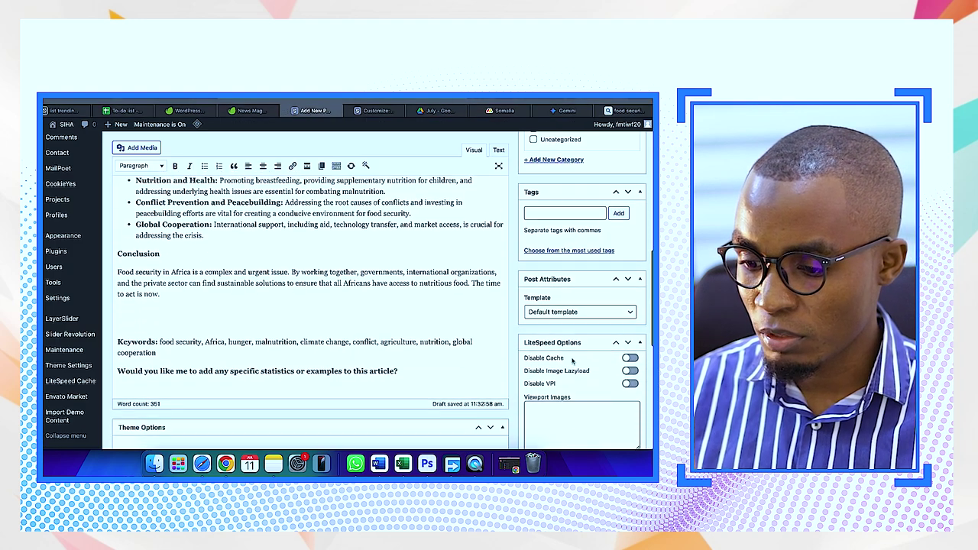
scroll(572, 361, down, 2)
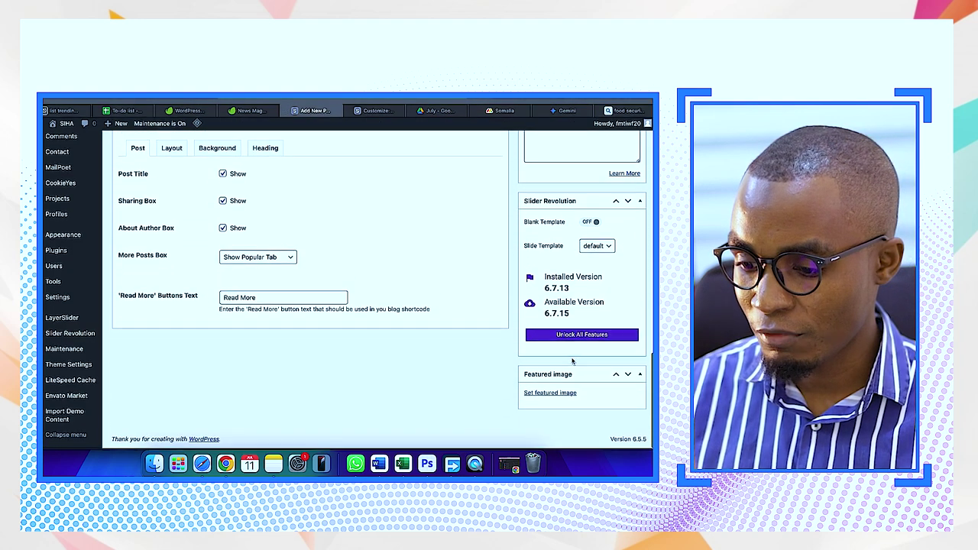
click(546, 394)
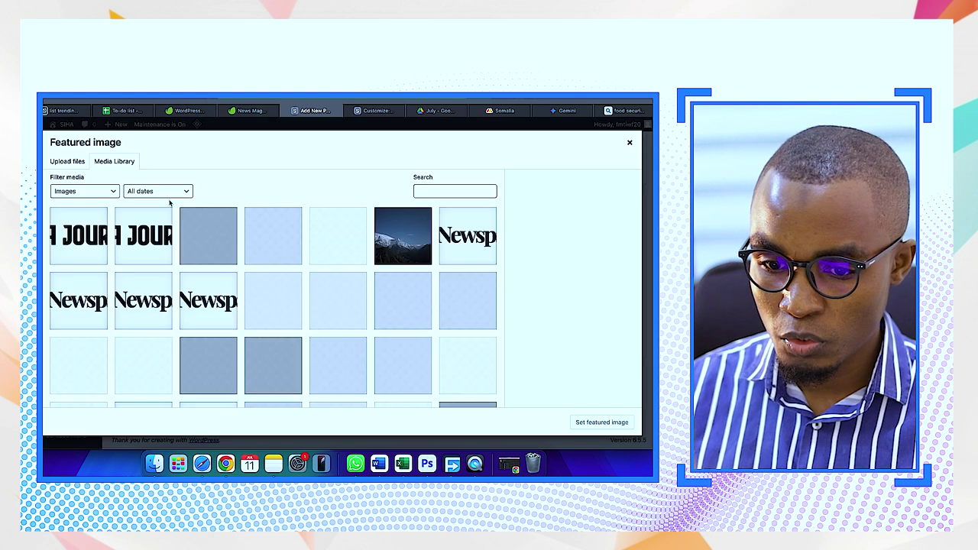
click(88, 166)
click(334, 288)
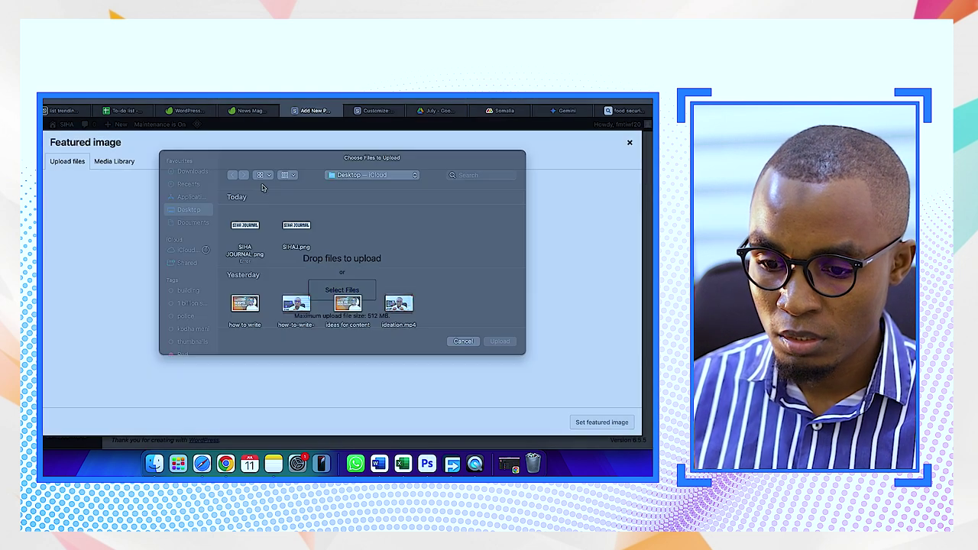
click(192, 183)
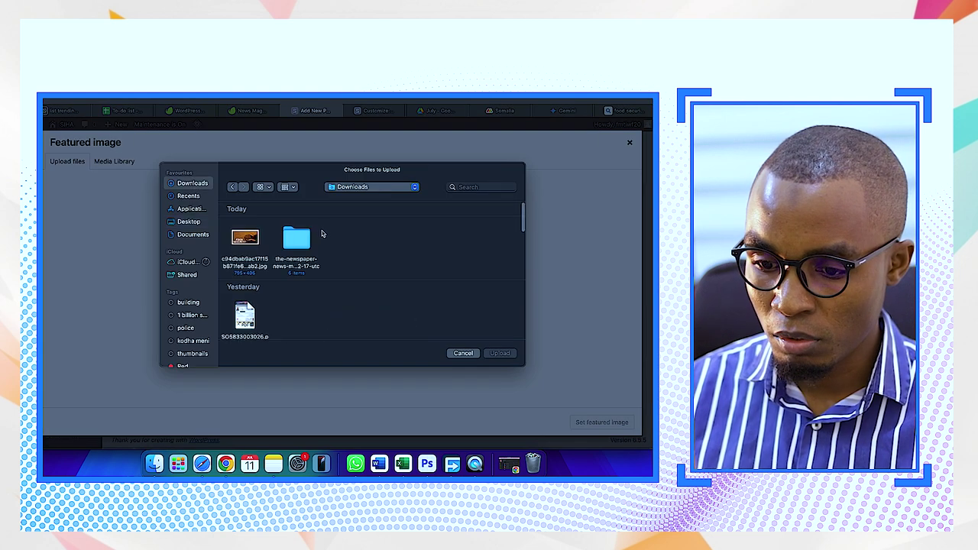
click(244, 243)
click(505, 358)
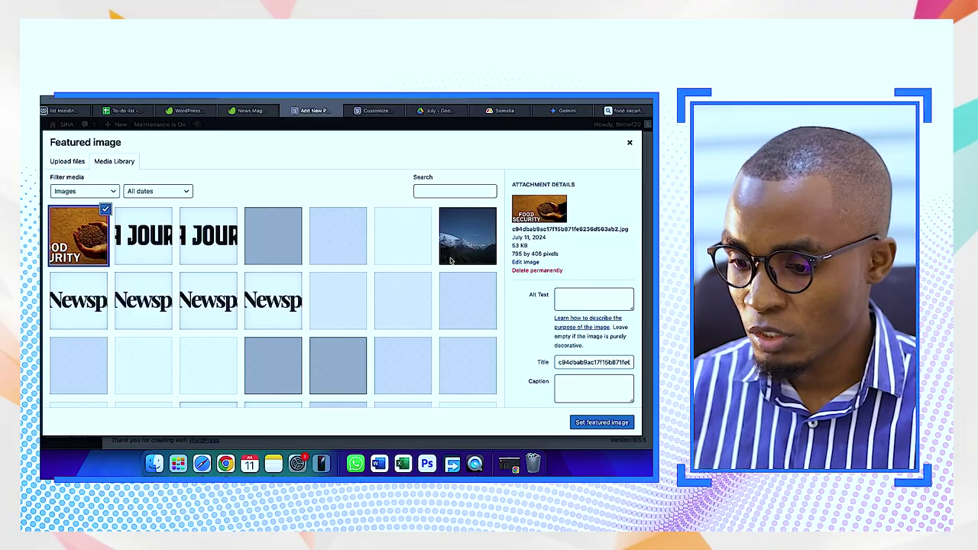
- Title the uploaded picture "food security in Africa" and set it as the post's featured image
click(582, 363)
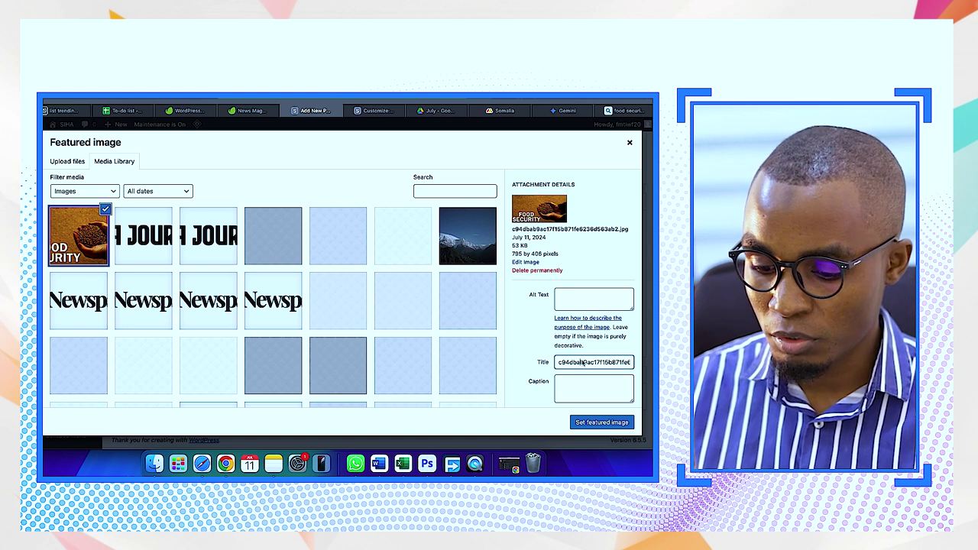
double_click(583, 364)
key(BackSpace)
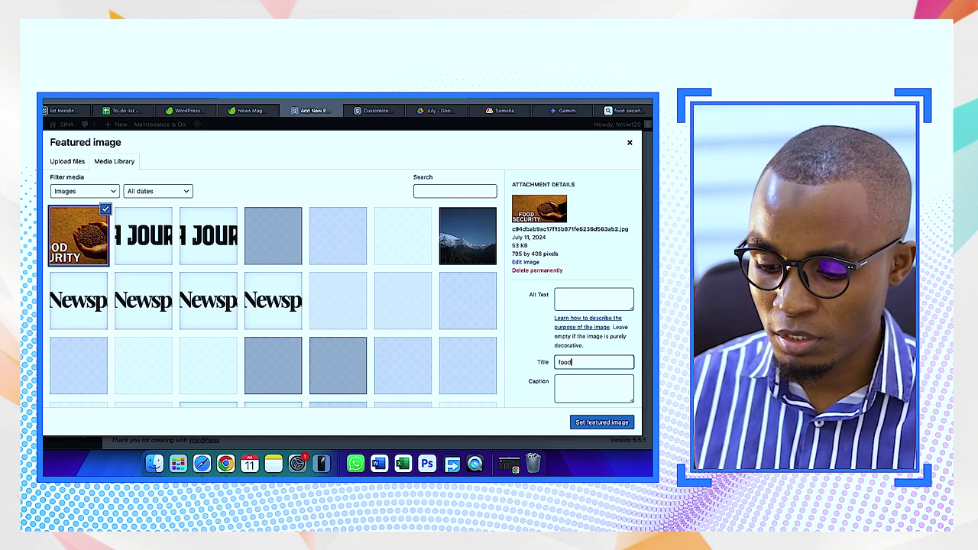
text(food securiuty in Africa)
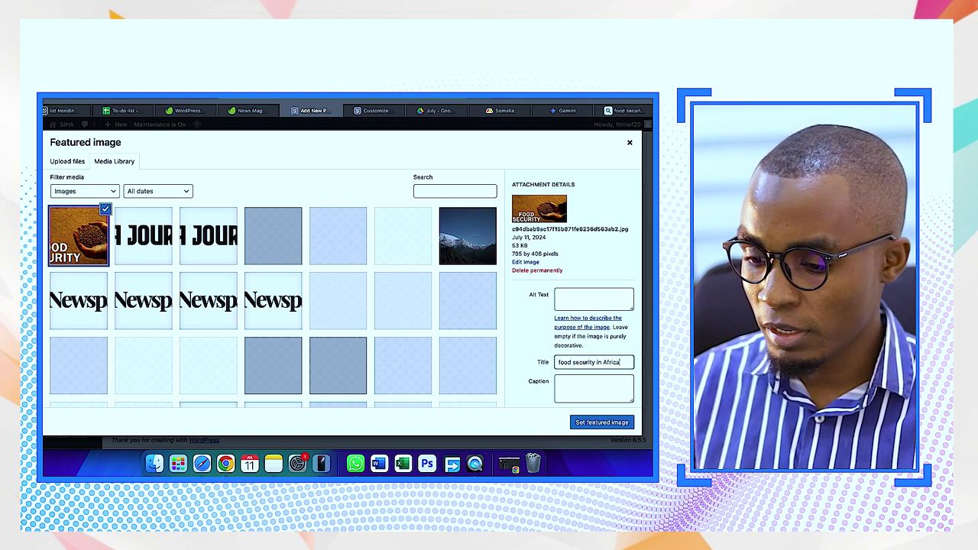
click(599, 425)
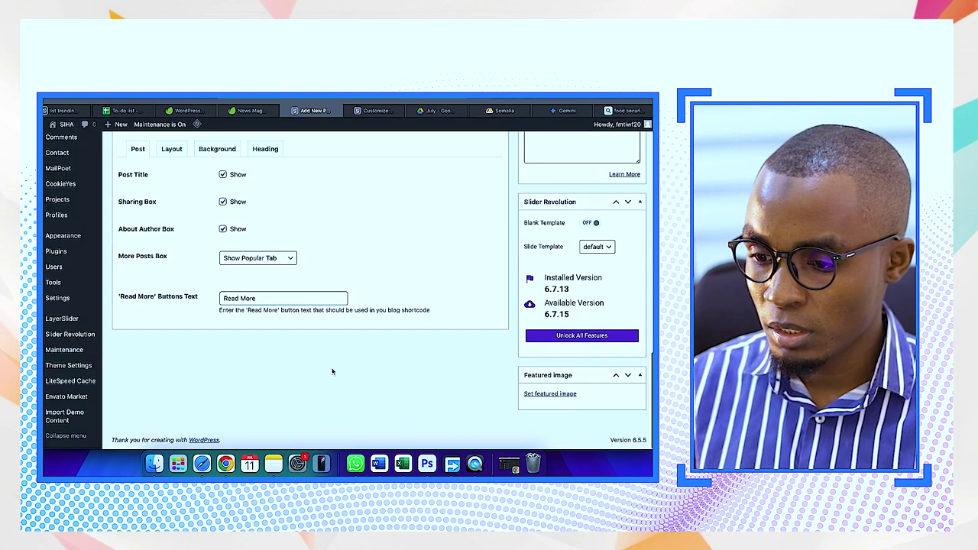
scroll(492, 346, up, 1)
scroll(494, 347, down, 1)
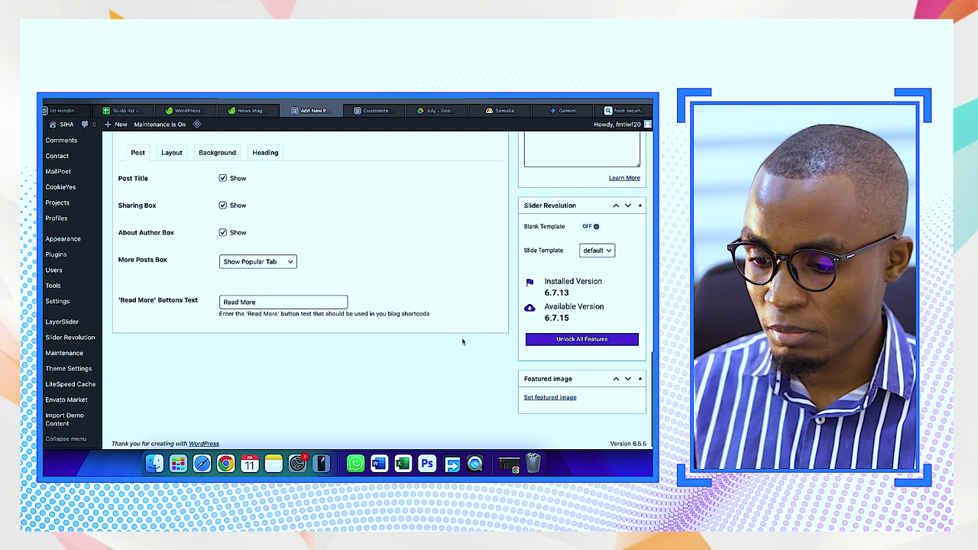
scroll(511, 395, down, 1)
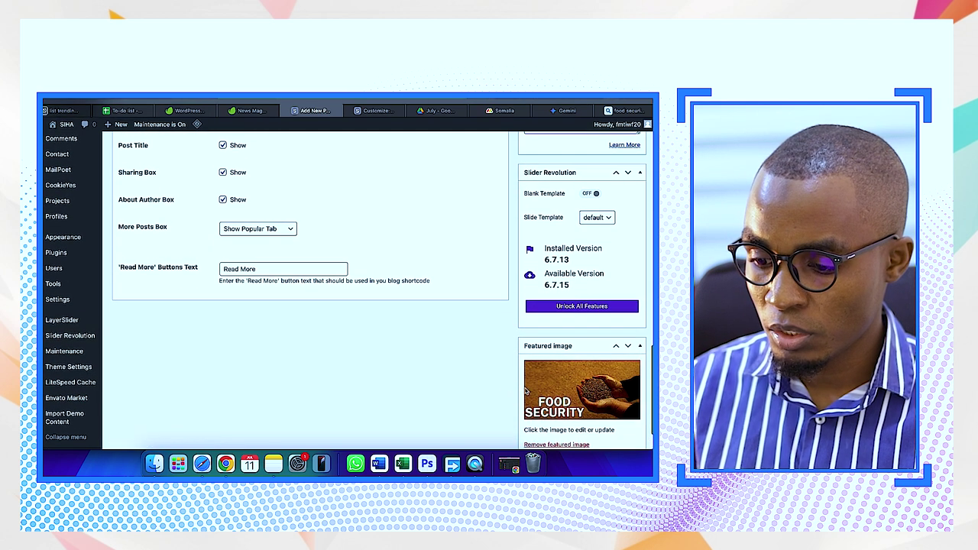
- Preview the post on the site, review its heading, featured image and article text, and return to the post editor
scroll(474, 339, up, 15)
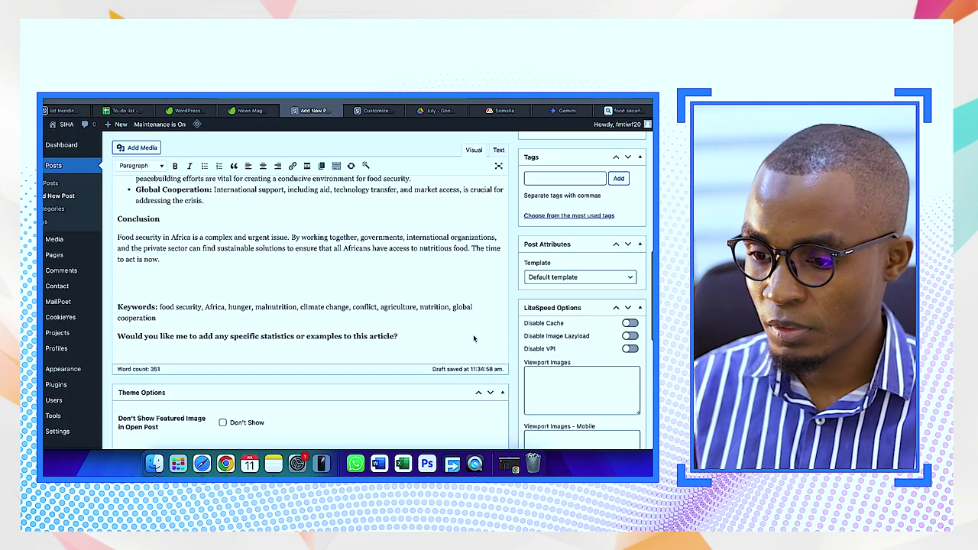
scroll(575, 221, up, 5)
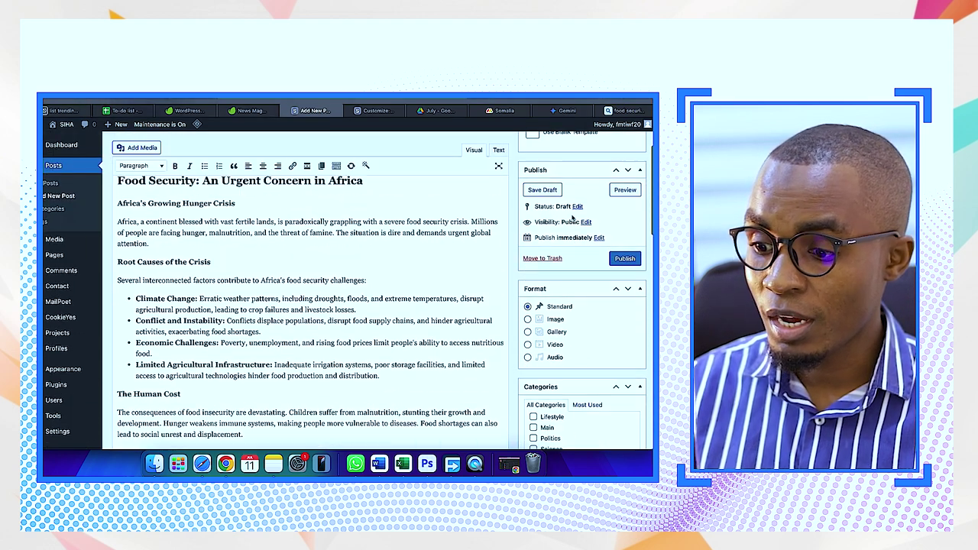
click(624, 241)
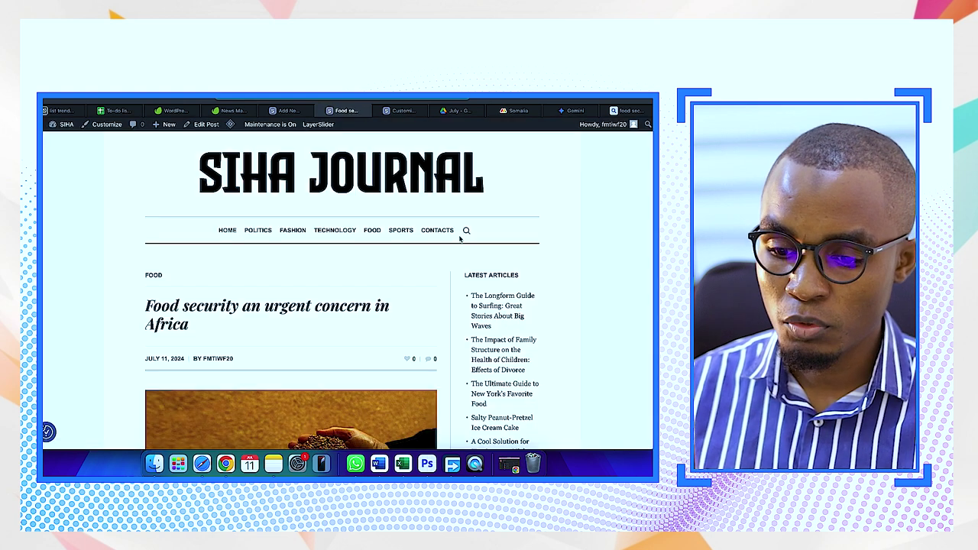
scroll(184, 362, down, 3)
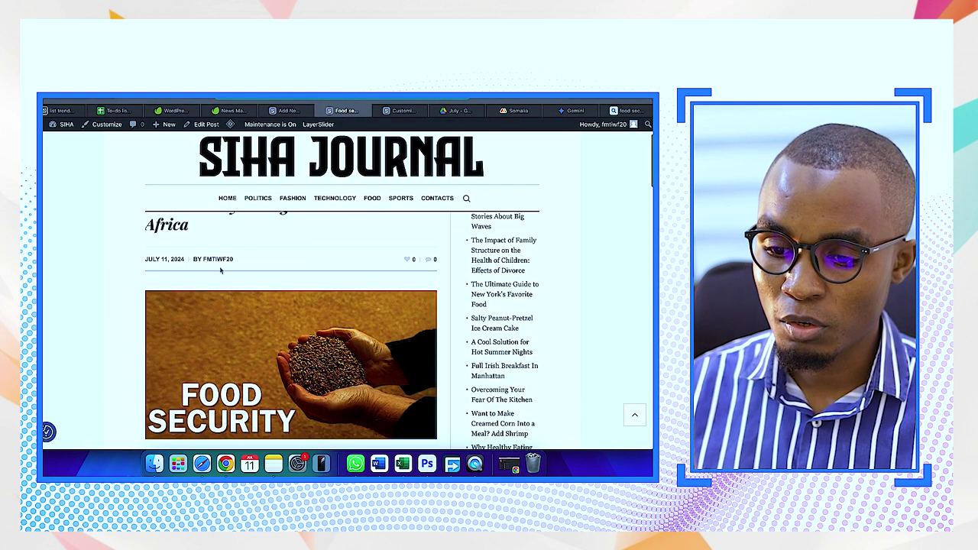
scroll(220, 269, down, 5)
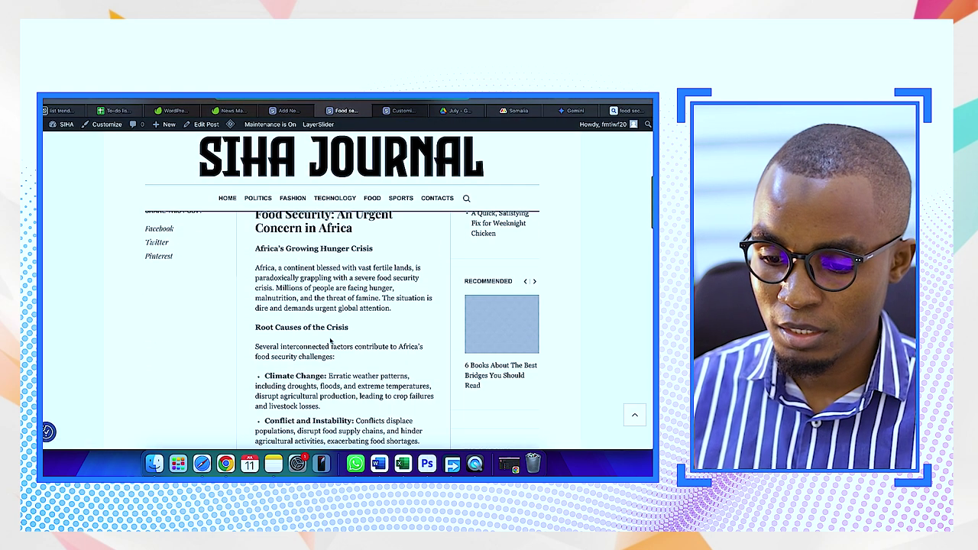
scroll(330, 341, down, 15)
scroll(330, 341, up, 4)
scroll(331, 340, down, 8)
scroll(330, 341, up, 15)
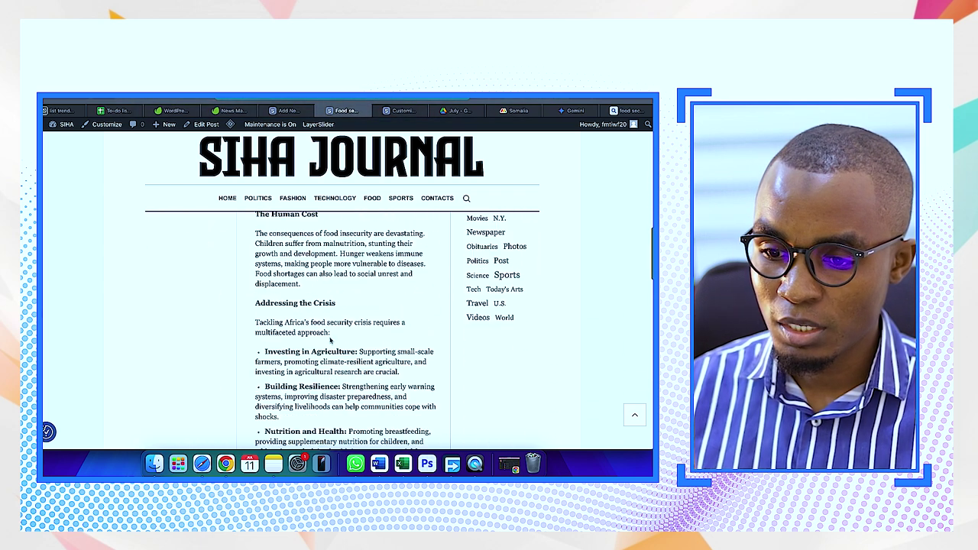
click(288, 110)
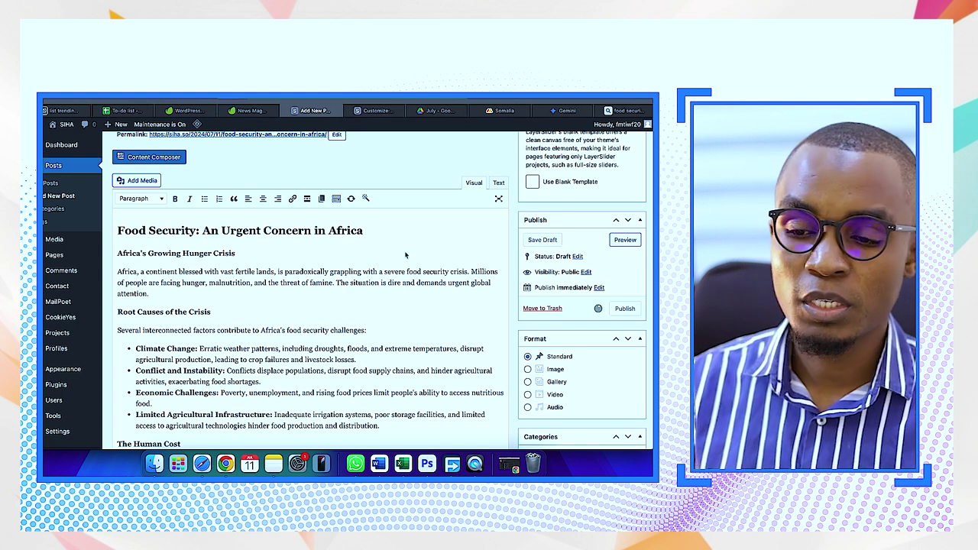
- Close the theme customizer and check how the food security post appears on the site's homepage
click(376, 110)
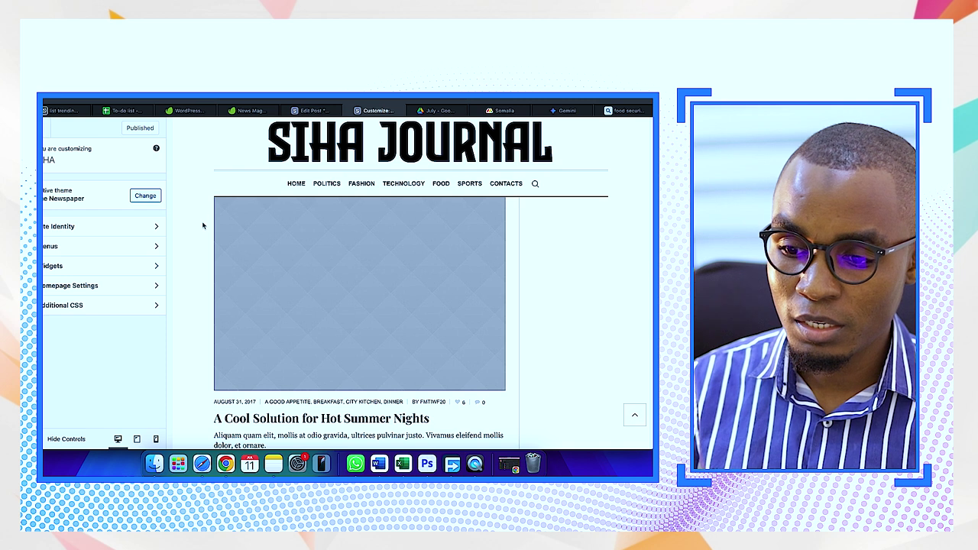
click(43, 127)
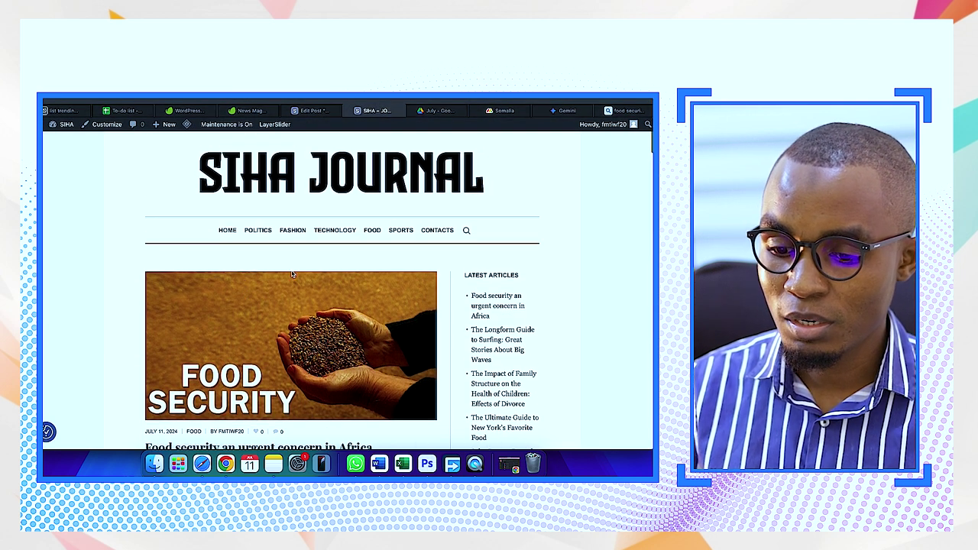
scroll(292, 274, down, 3)
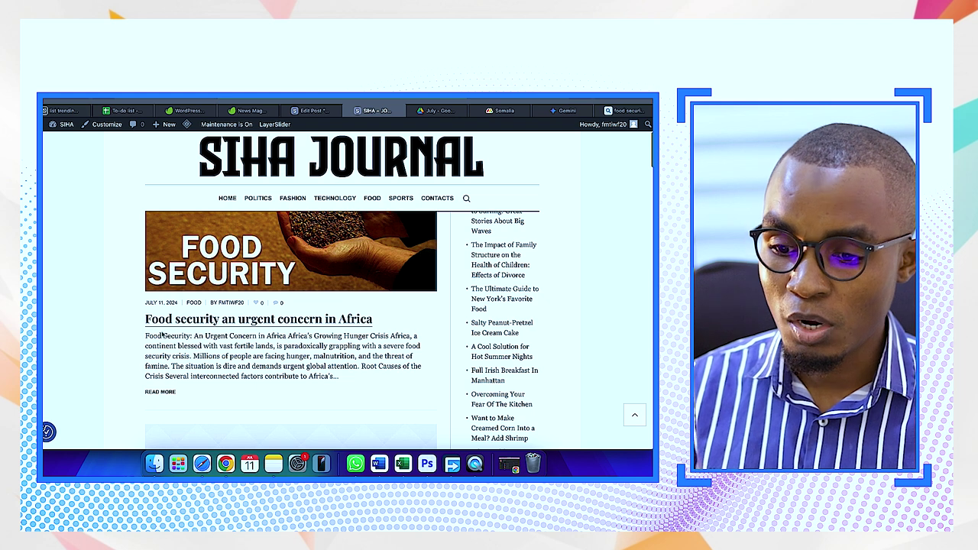
scroll(255, 335, up, 2)
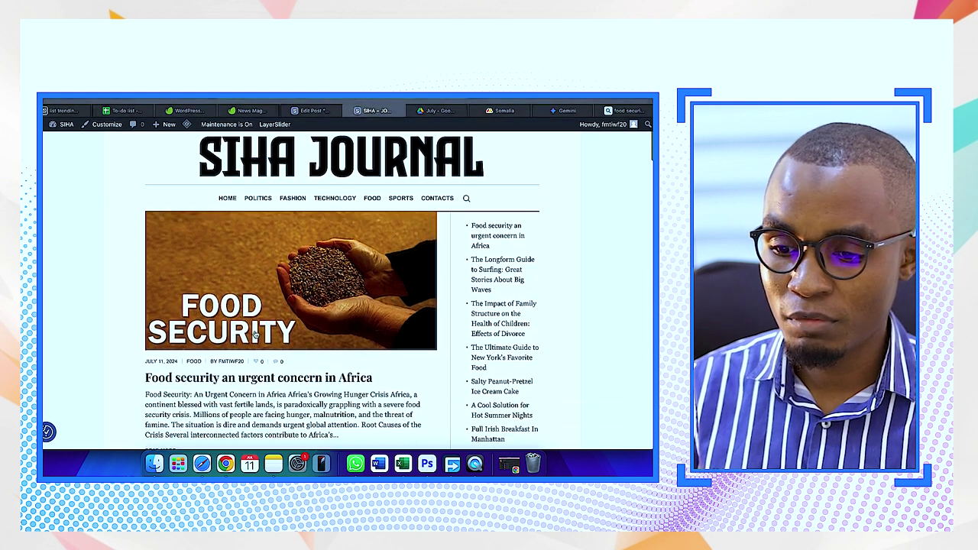
scroll(255, 334, down, 1)
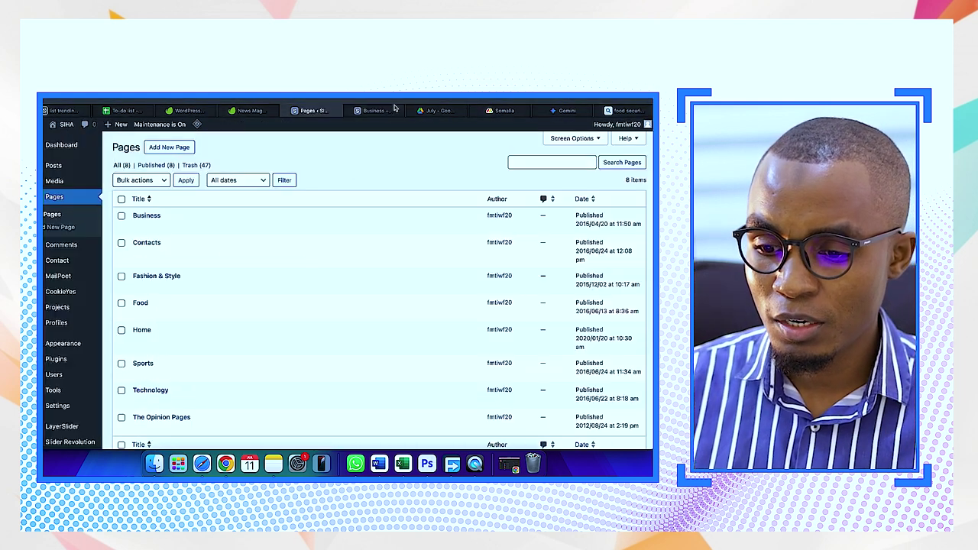
- Check the homepage's navigation menu, then open the Business page for editing and look over its Visual Content Composer layout
click(378, 111)
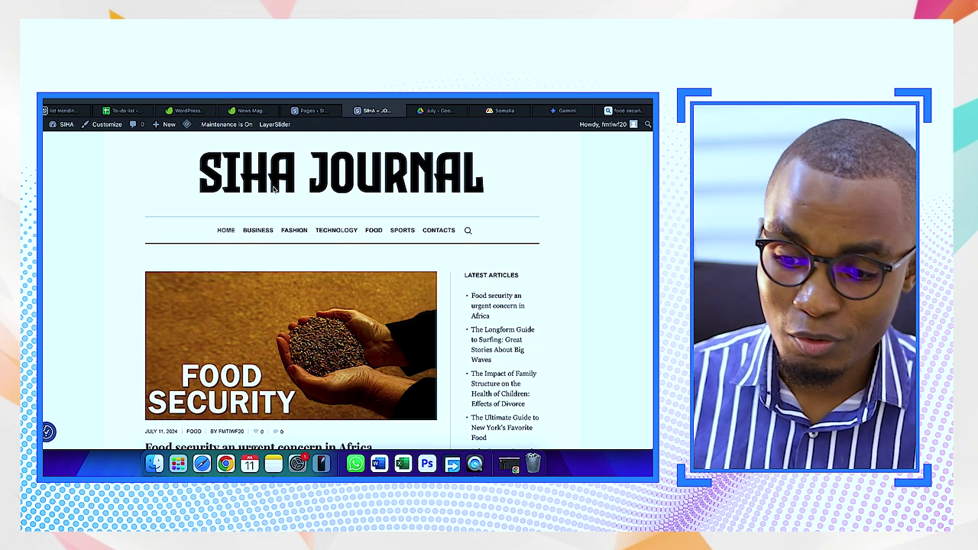
click(311, 111)
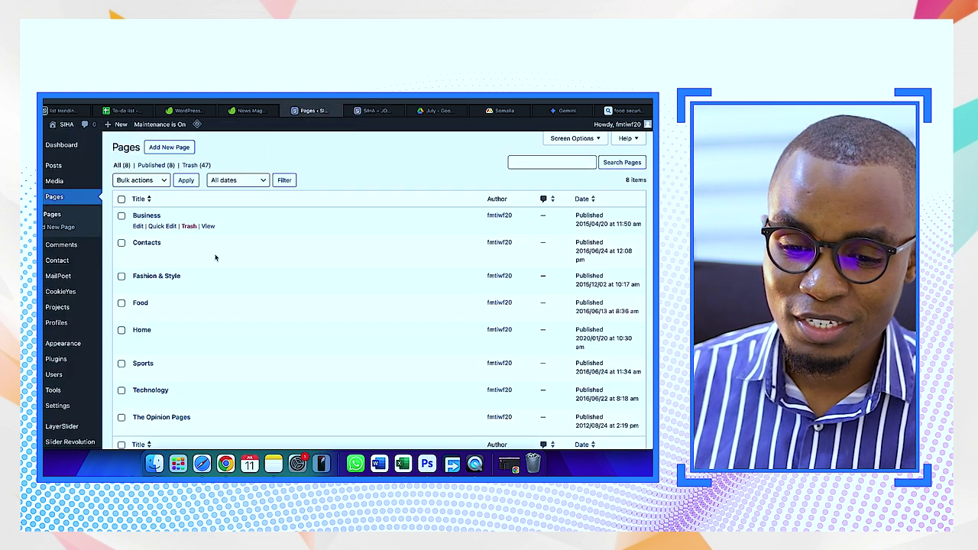
click(155, 218)
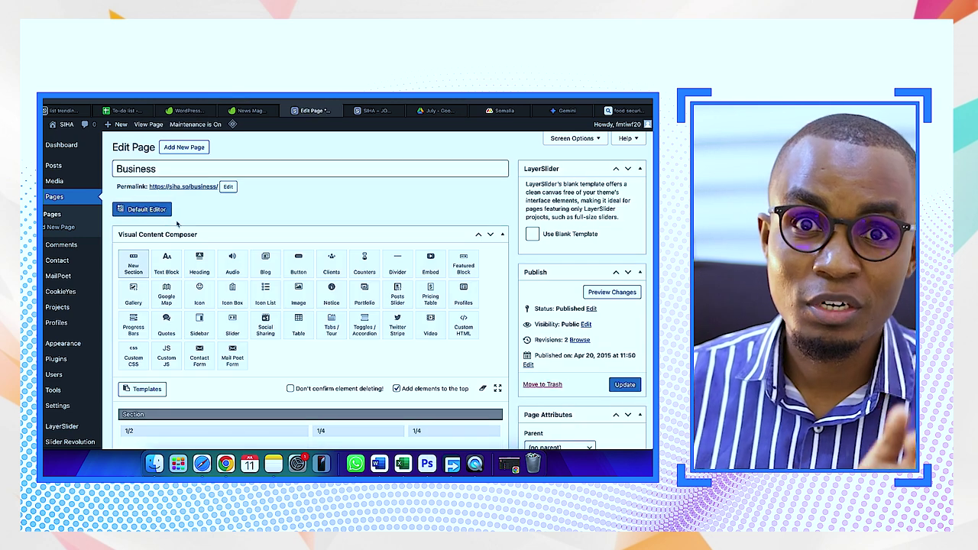
scroll(218, 306, down, 5)
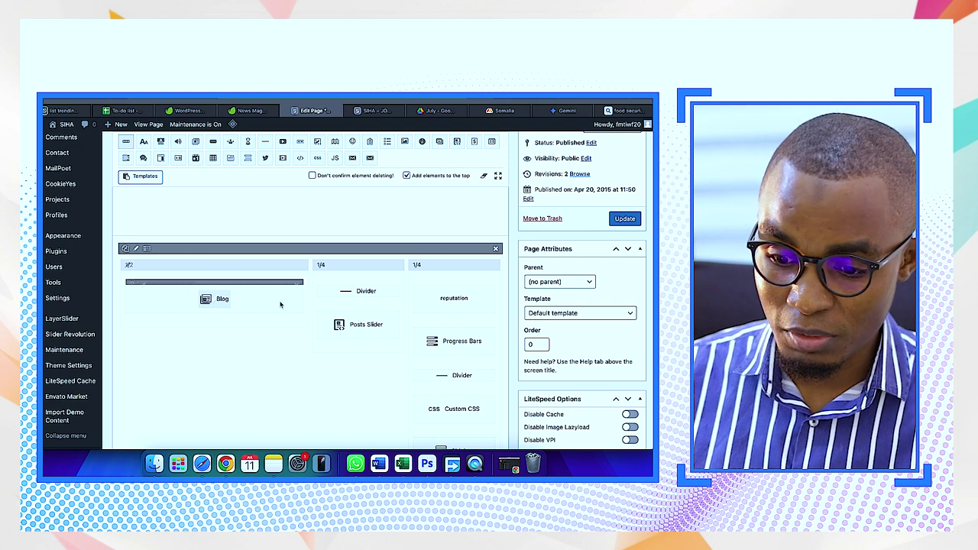
scroll(286, 359, down, 2)
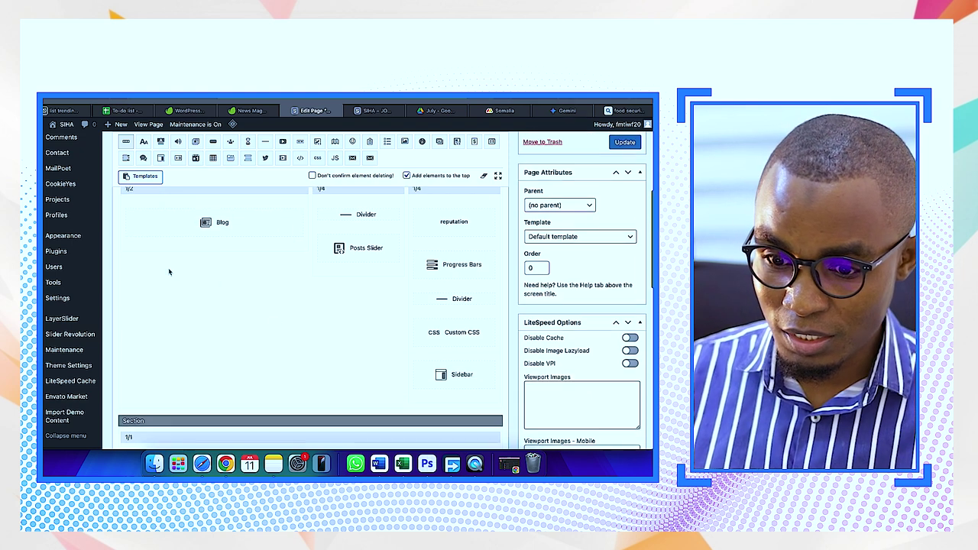
scroll(169, 271, up, 5)
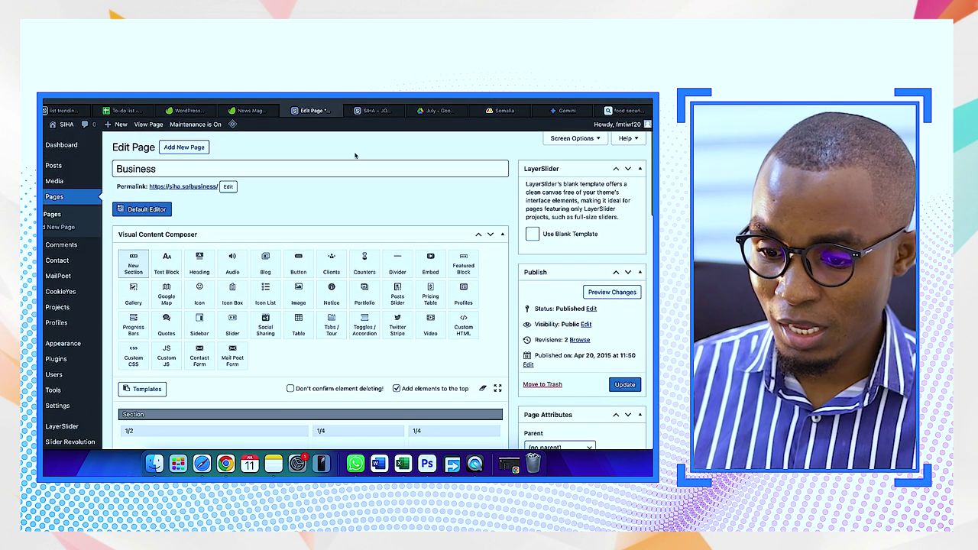
- Compare the live Business page with its composer sections, examining the Blog, Posts Slider, sidebar column and Featured Stories elements
click(378, 111)
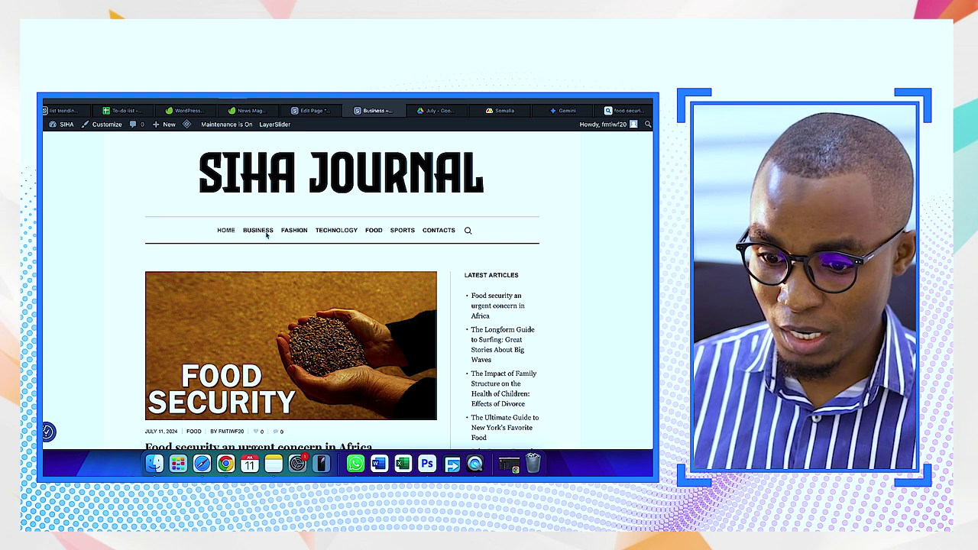
click(266, 233)
scroll(275, 298, down, 4)
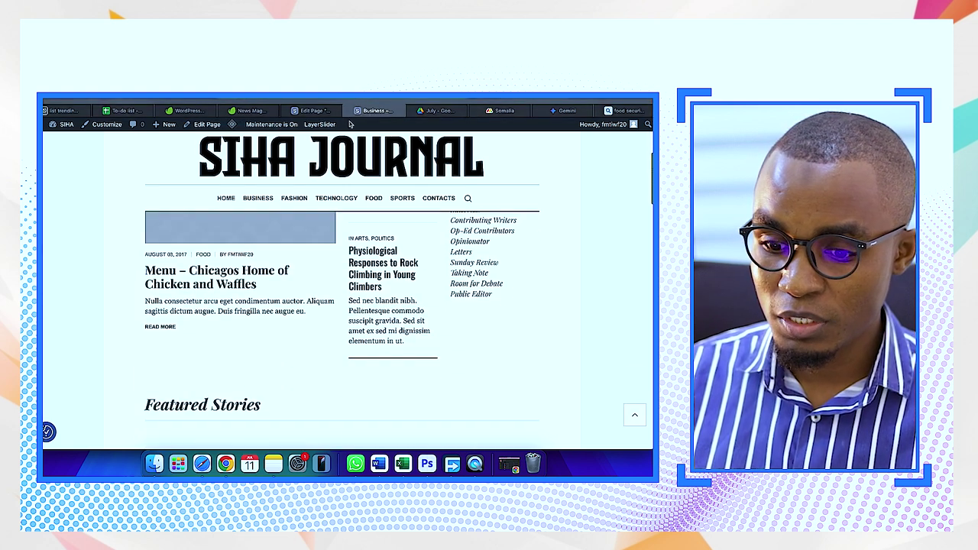
click(313, 111)
scroll(231, 273, down, 5)
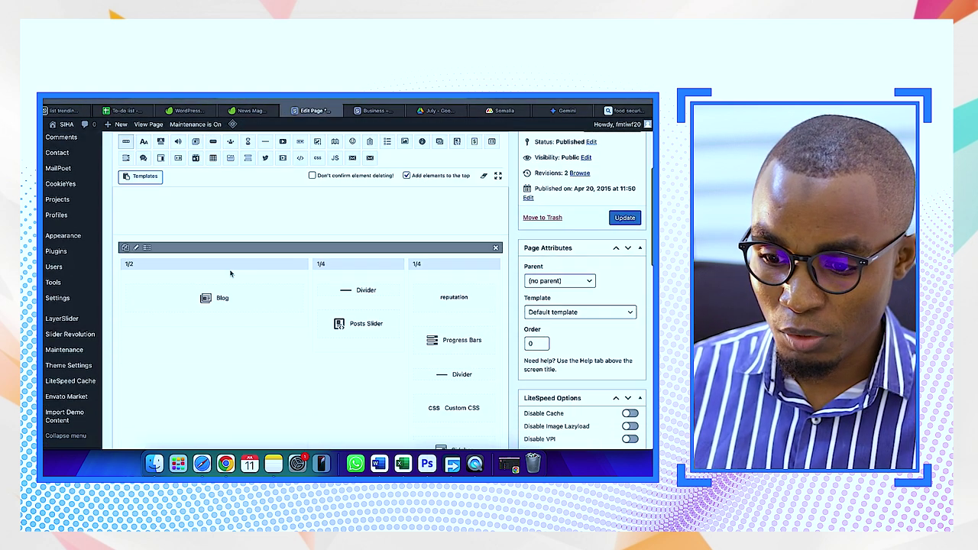
scroll(231, 395, down, 5)
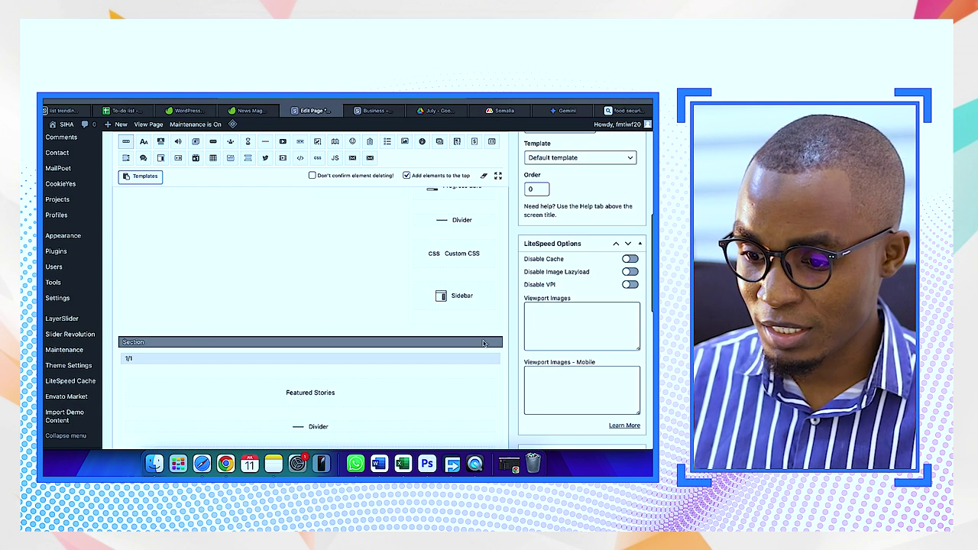
scroll(483, 343, up, 3)
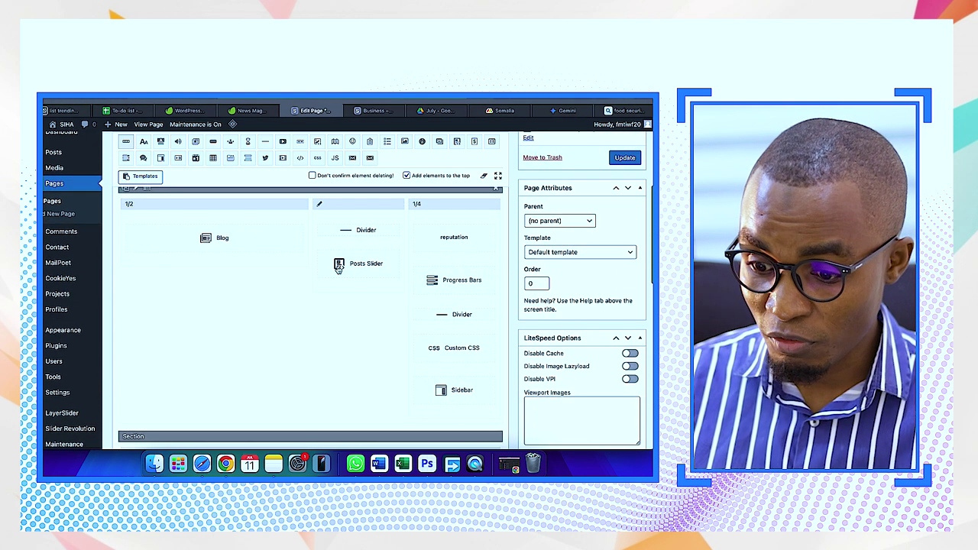
mouse_move(364, 267)
mouse_move(225, 243)
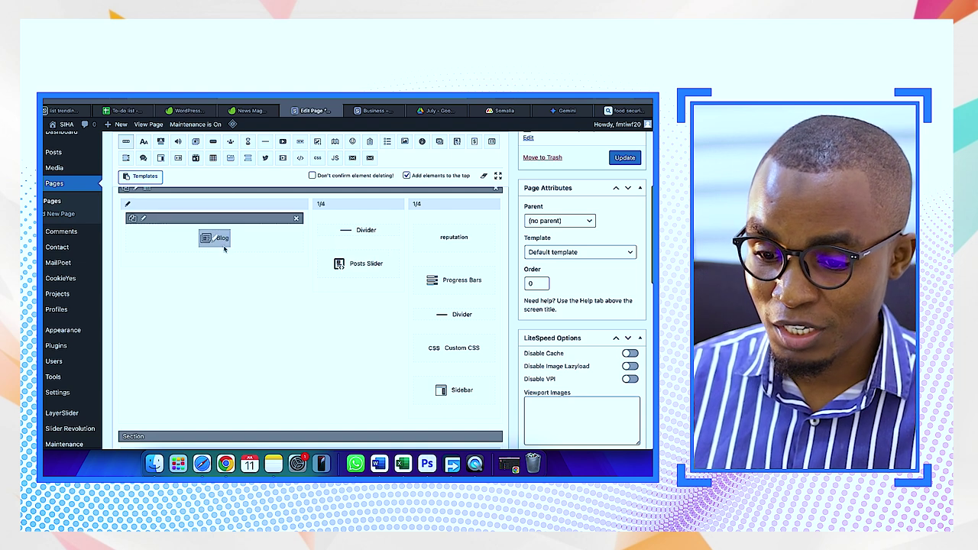
scroll(256, 264, down, 3)
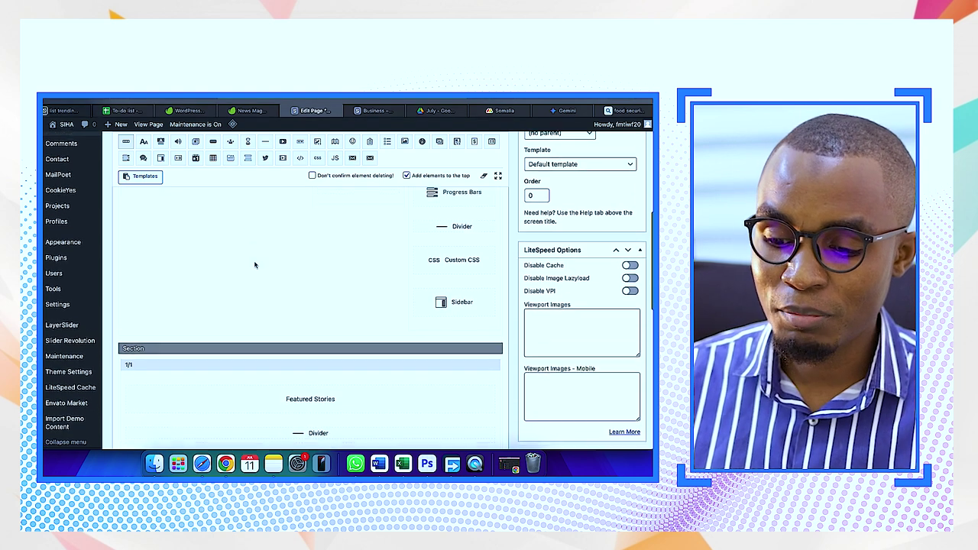
- Review the Blog element's order, posts number and categories, apply its settings, and return to the top of the live Business page
scroll(255, 264, down, 4)
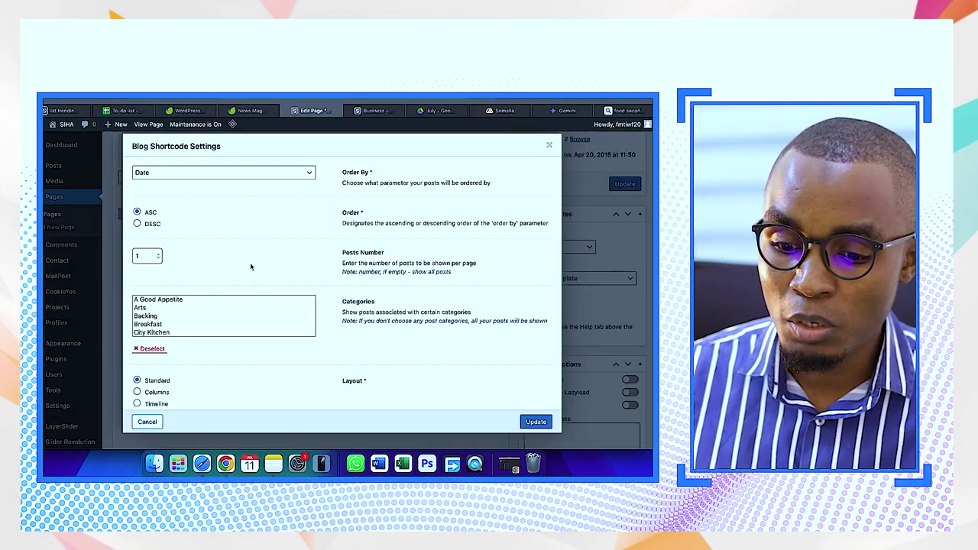
scroll(252, 252, down, 2)
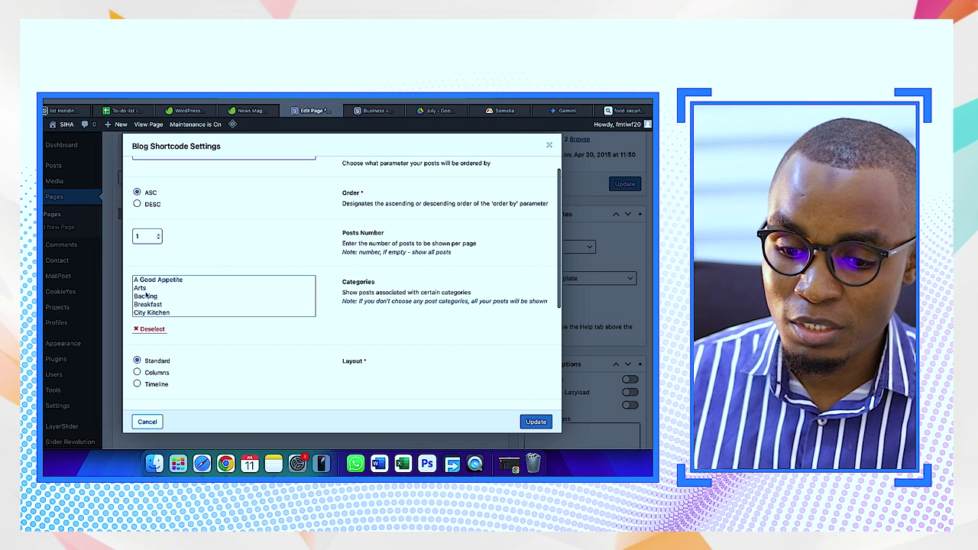
scroll(148, 297, down, 10)
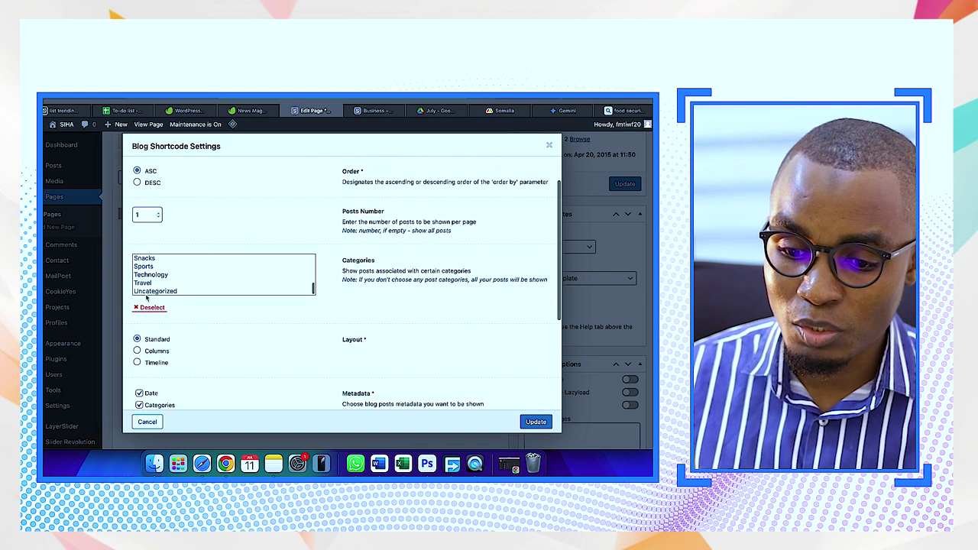
click(536, 422)
click(375, 111)
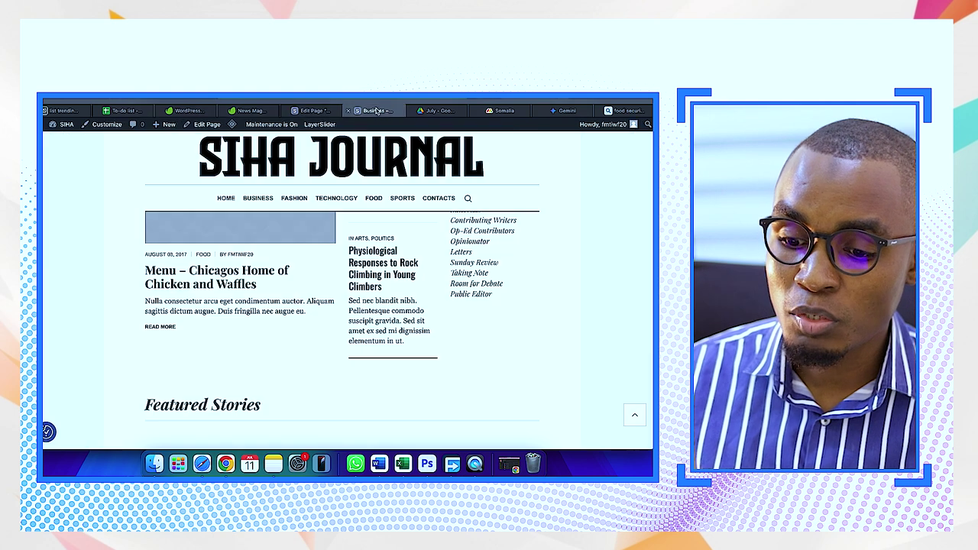
scroll(340, 280, up, 5)
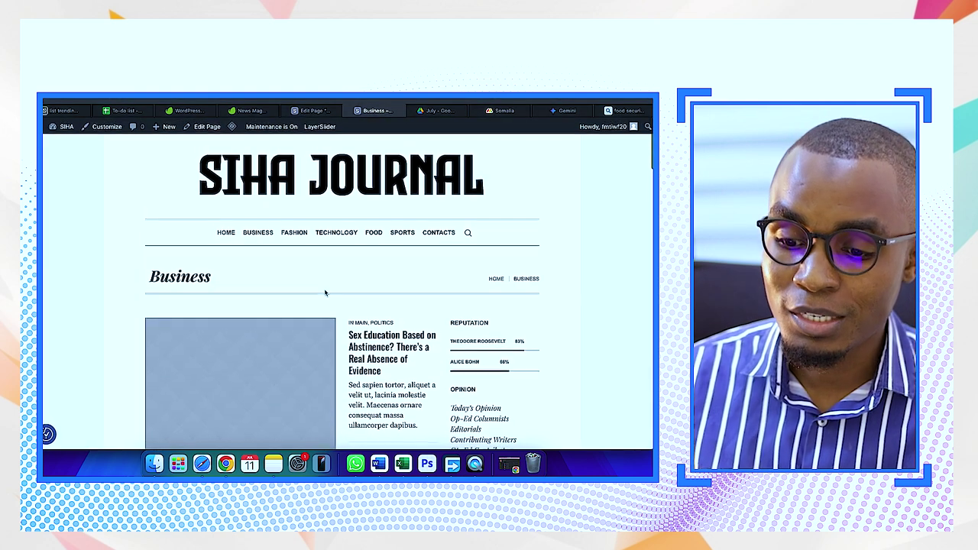